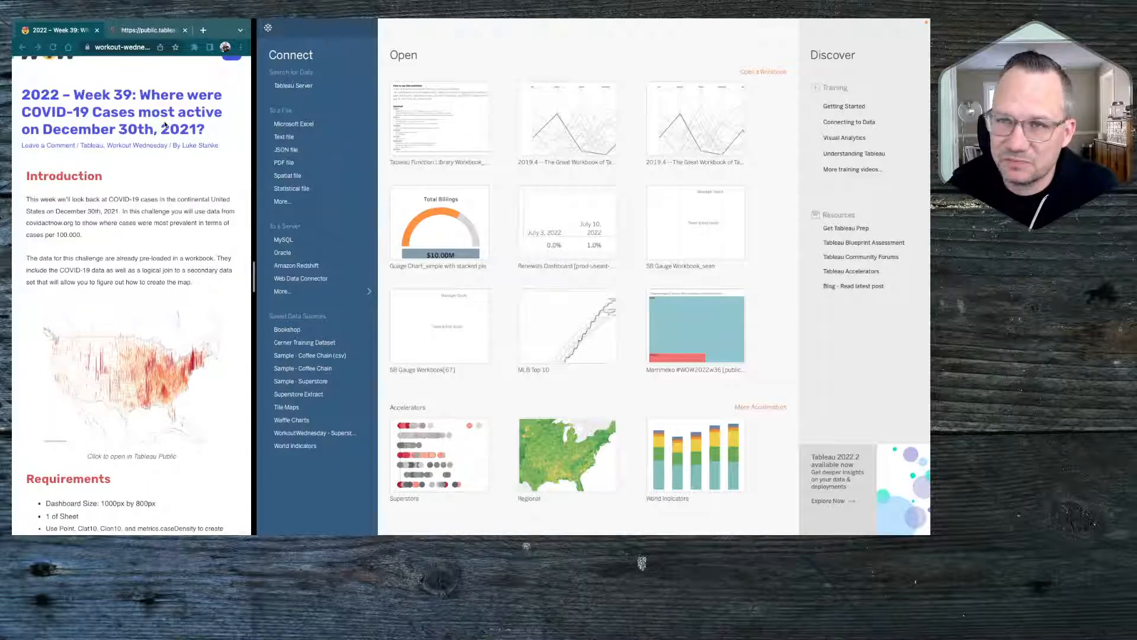
Review the published example map on Tableau Public and the Week 39 challenge's introduction and requirements
click(155, 30)
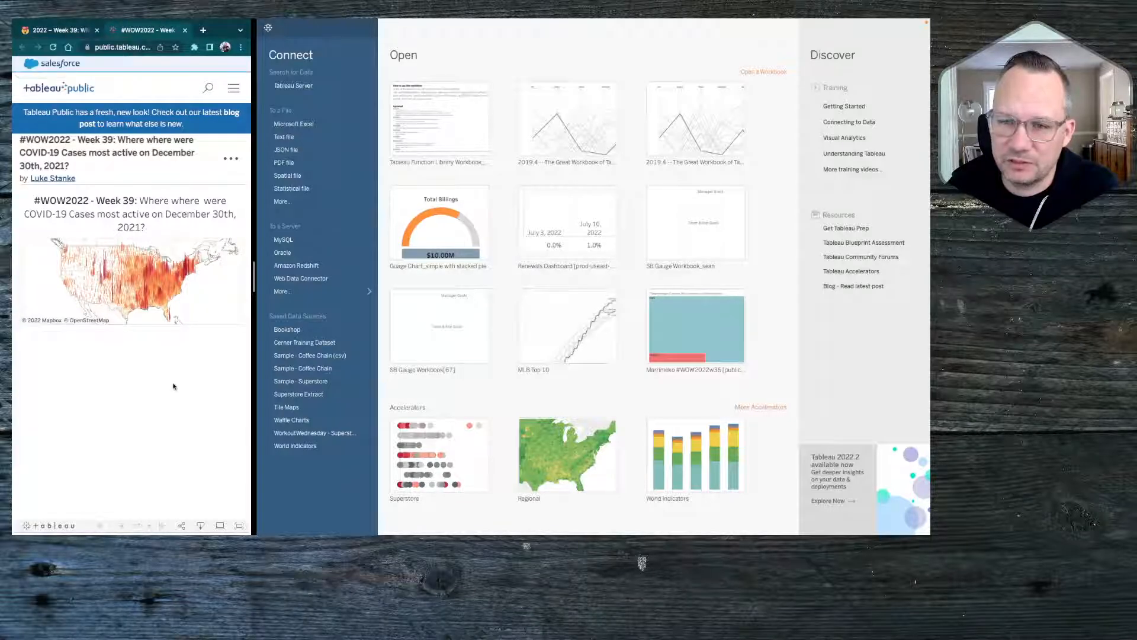
scroll(172, 385, down, 3)
scroll(173, 386, up, 2)
scroll(173, 386, up, 1)
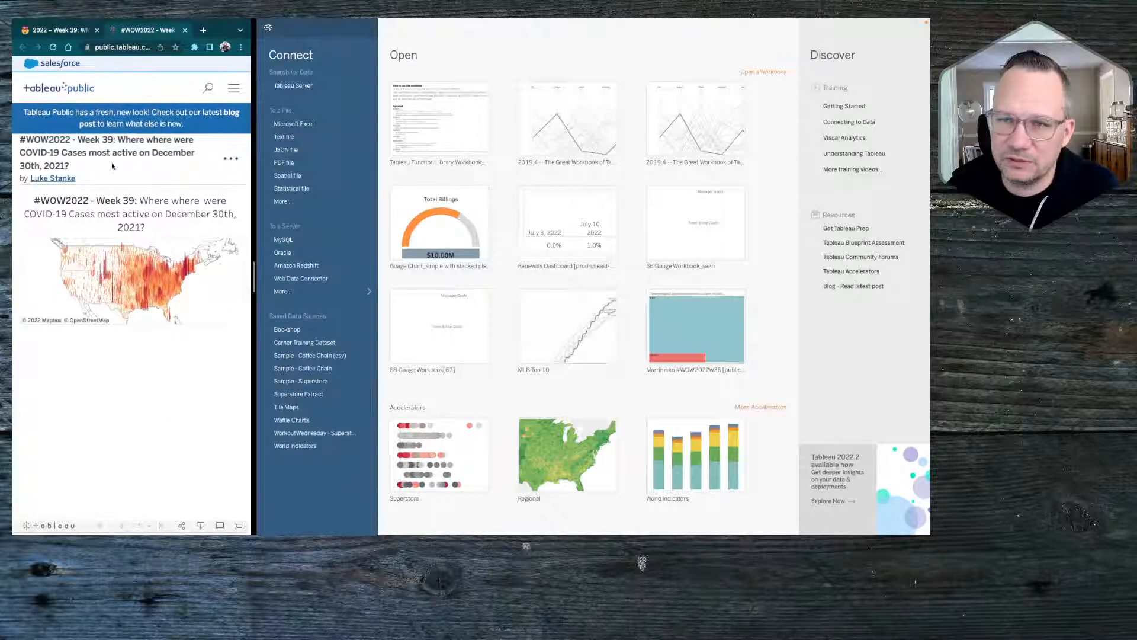
click(64, 30)
scroll(109, 363, down, 3)
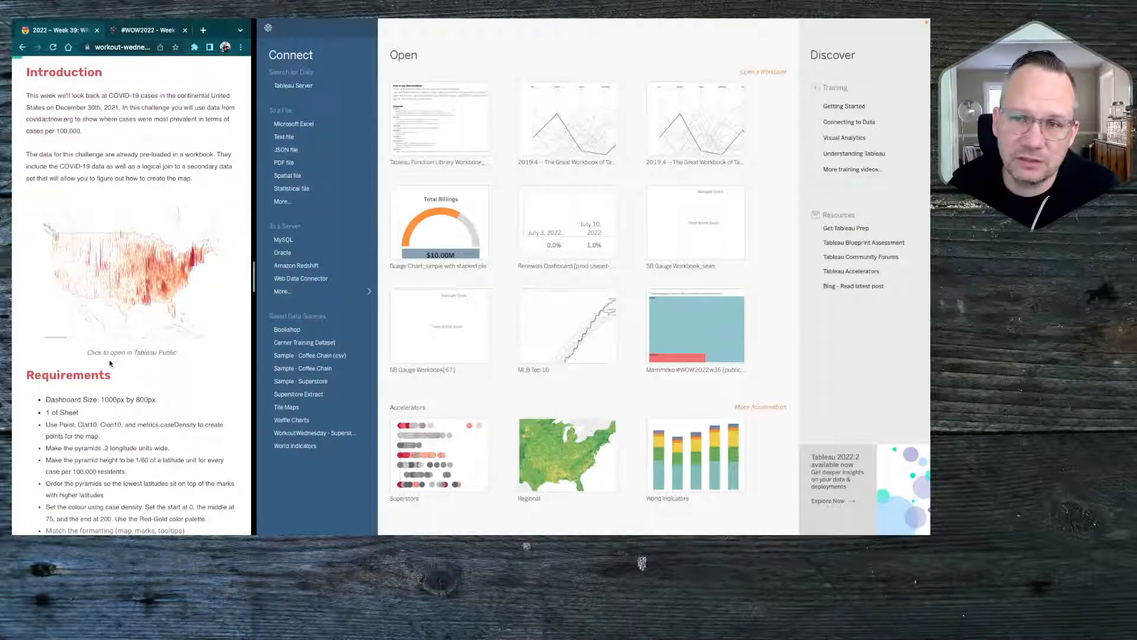
scroll(99, 468, down, 2)
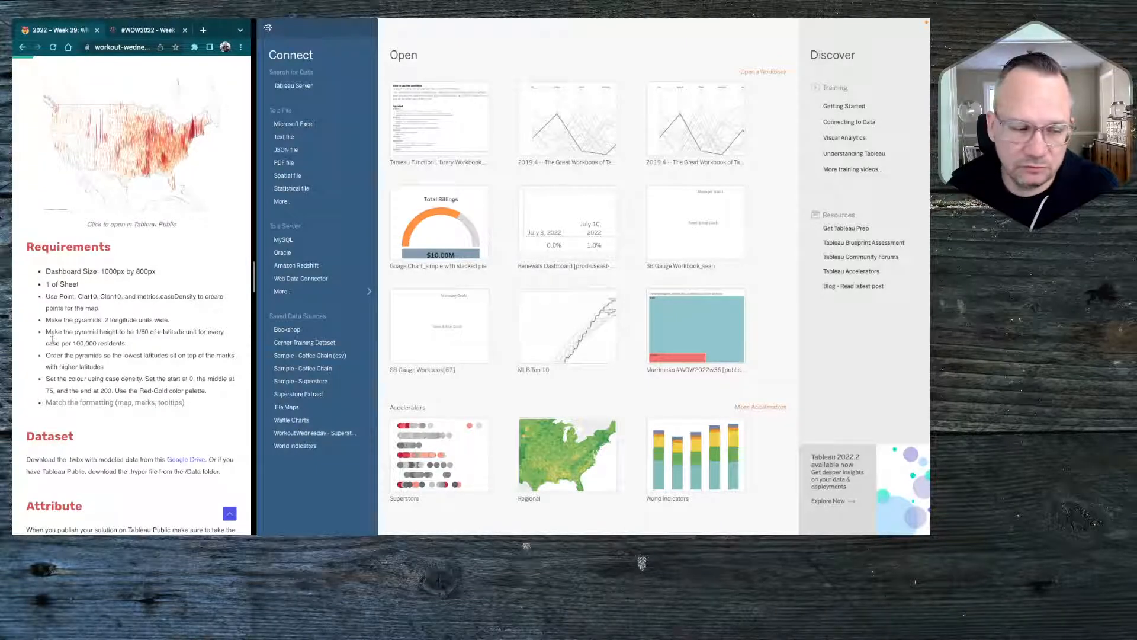
scroll(160, 328, up, 3)
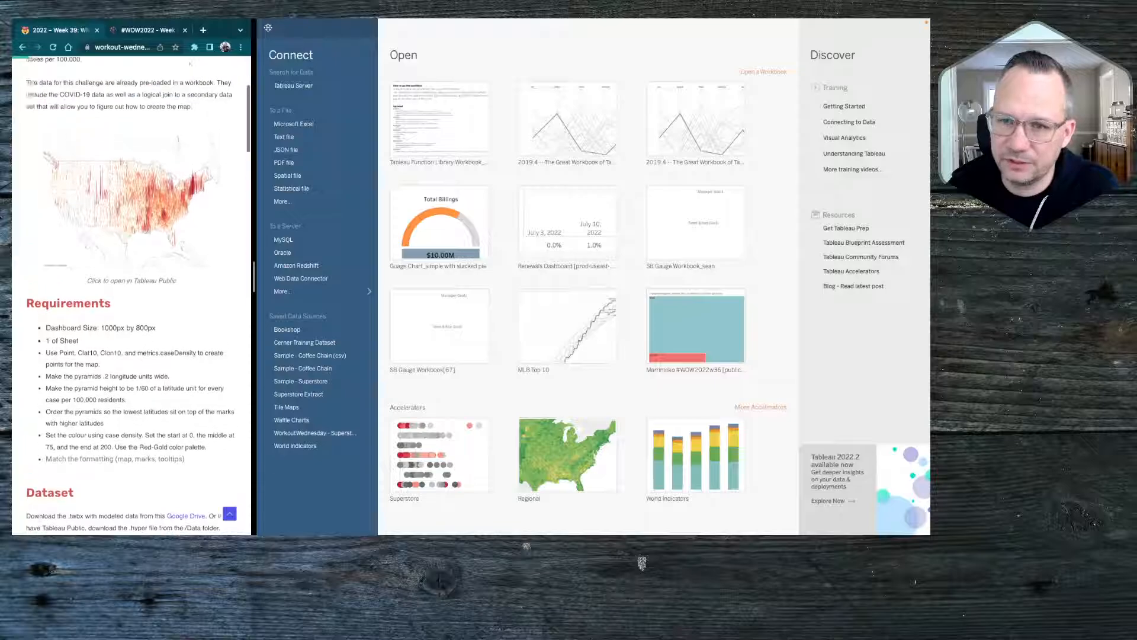
Download the #WOW2022 Week 39 .twbx workbook from the Google Drive link in the challenge's Dataset section
scroll(143, 328, down, 4)
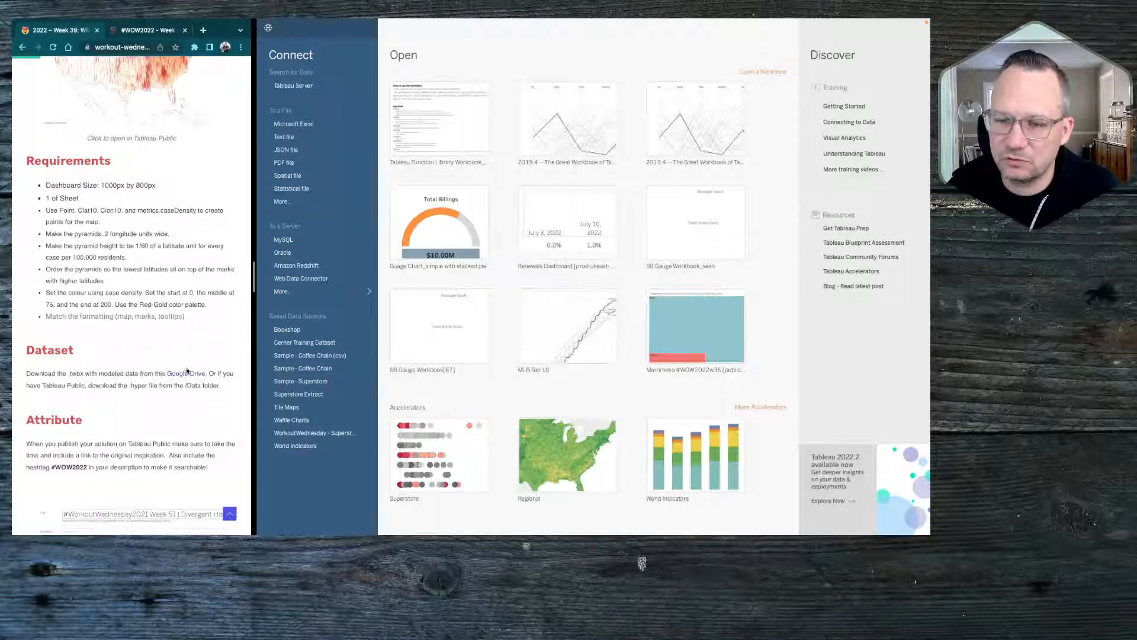
click(180, 374)
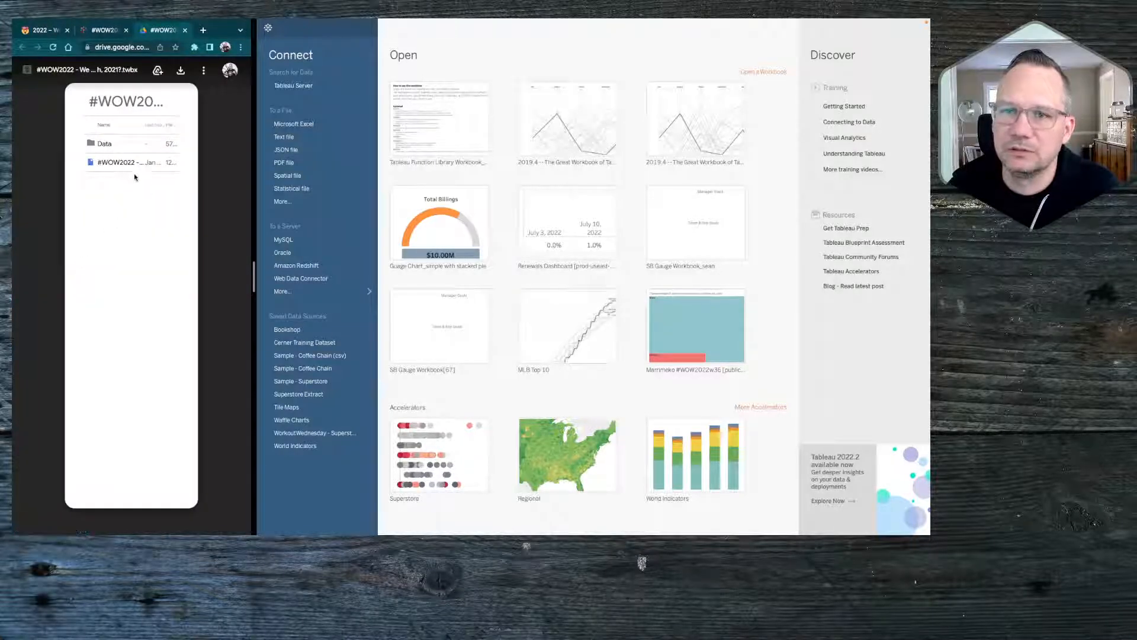
click(173, 72)
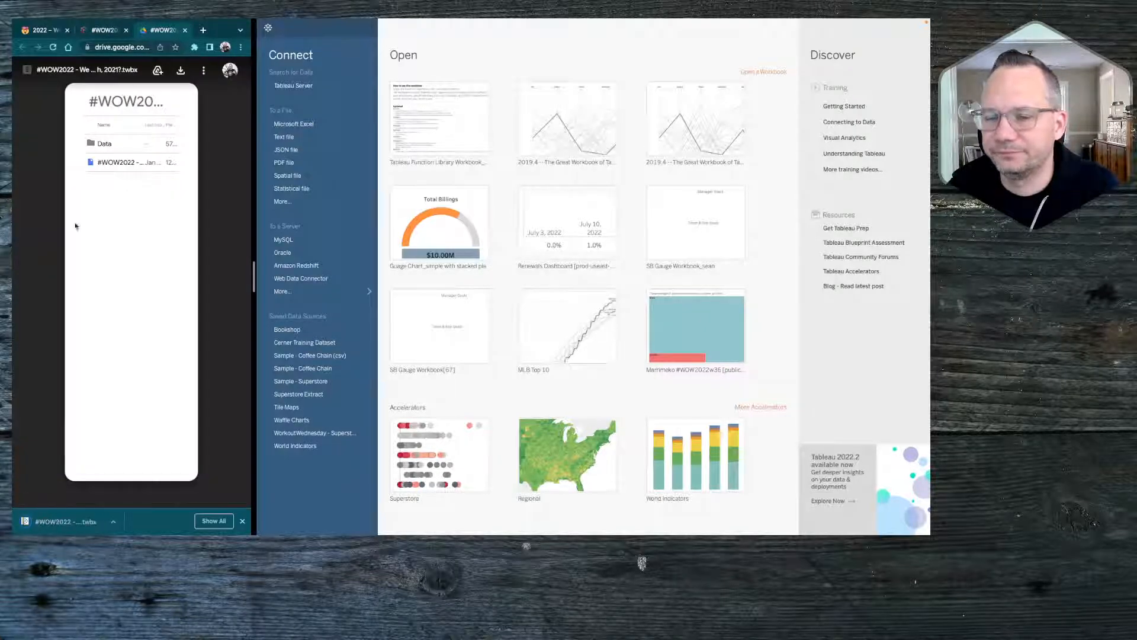
Switch to Tableau, open the downloaded #WOW2022 Week 39 workbook, and bring the challenge requirements page back up in the browser
click(760, 53)
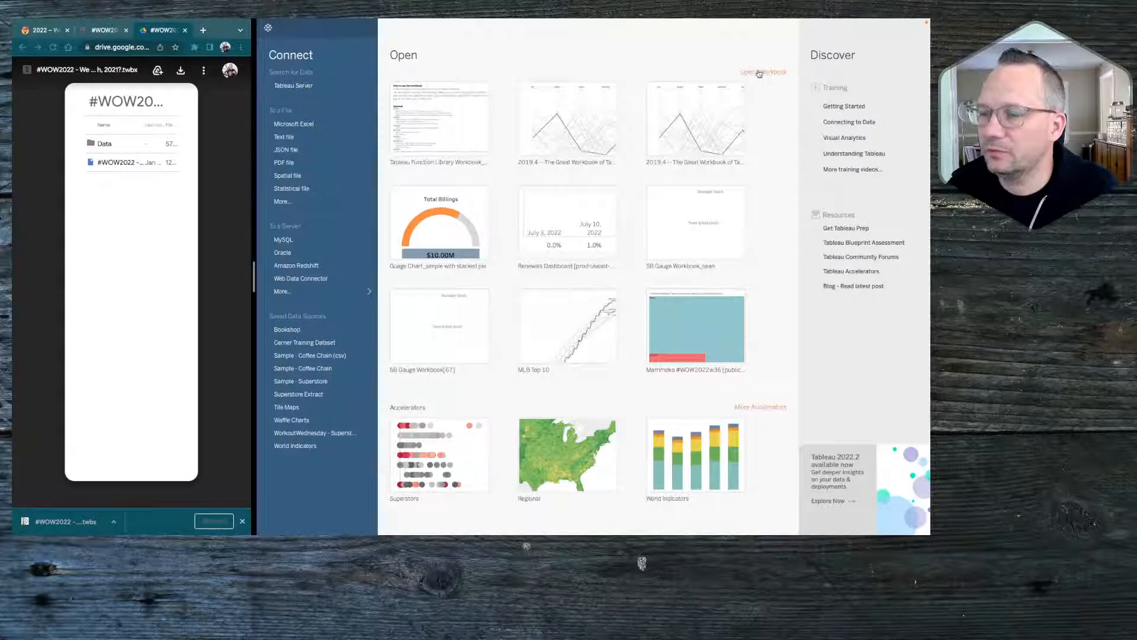
click(760, 73)
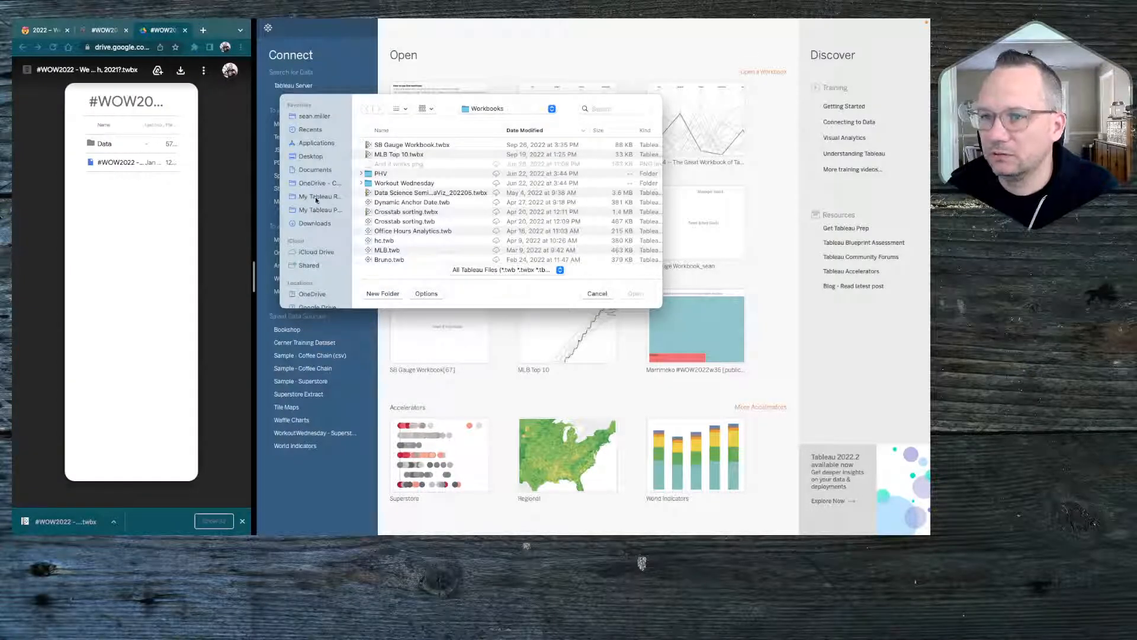
click(314, 223)
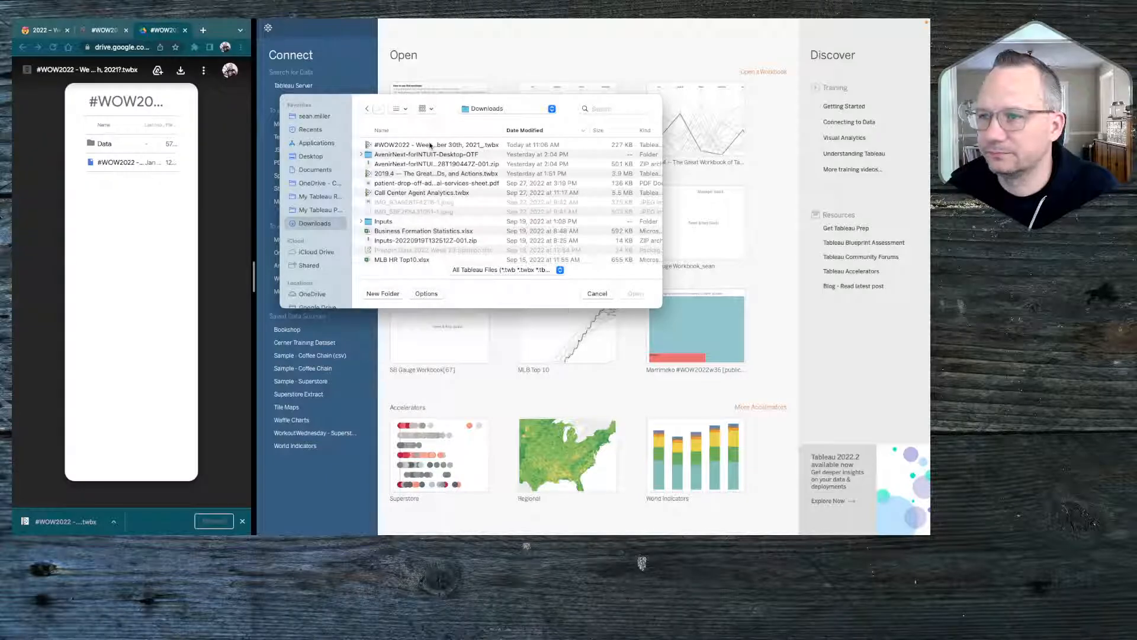
click(426, 145)
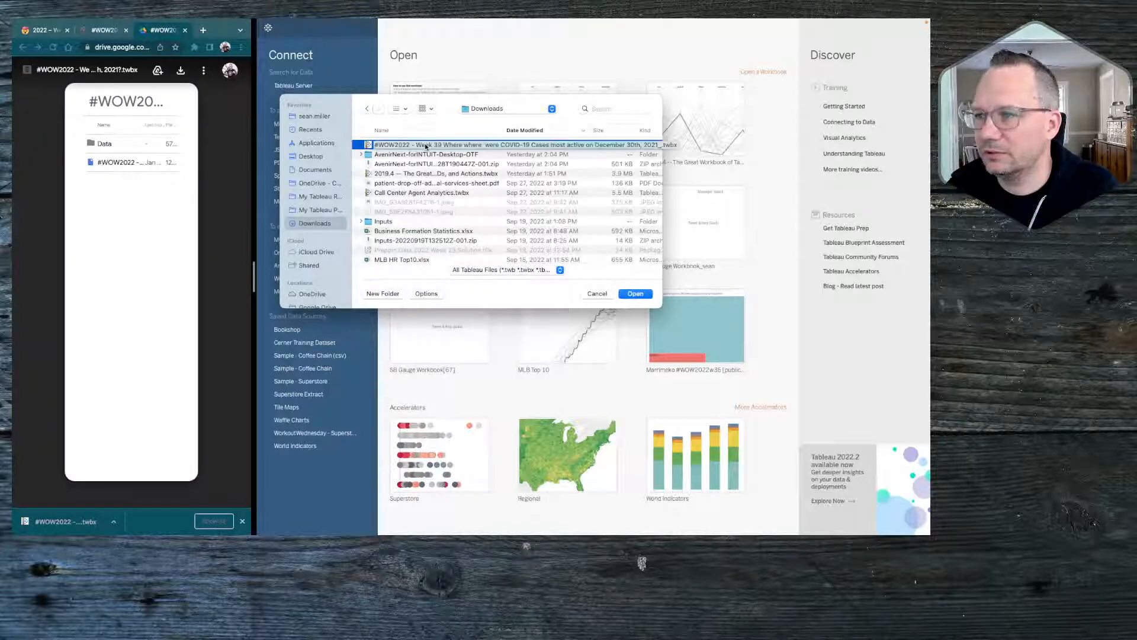
click(643, 294)
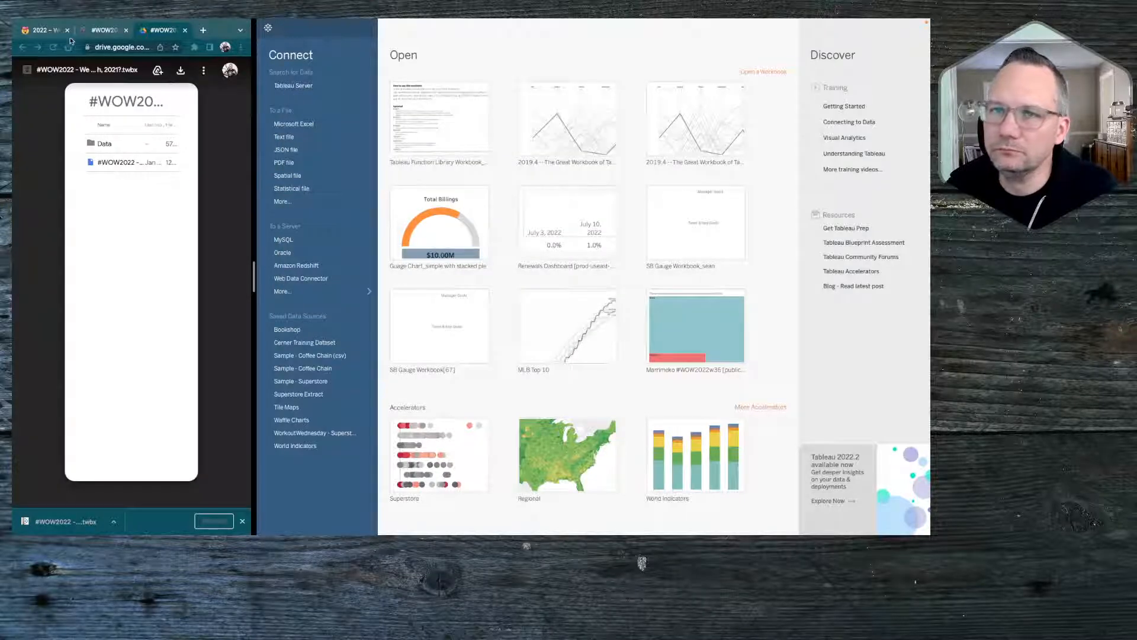
click(37, 30)
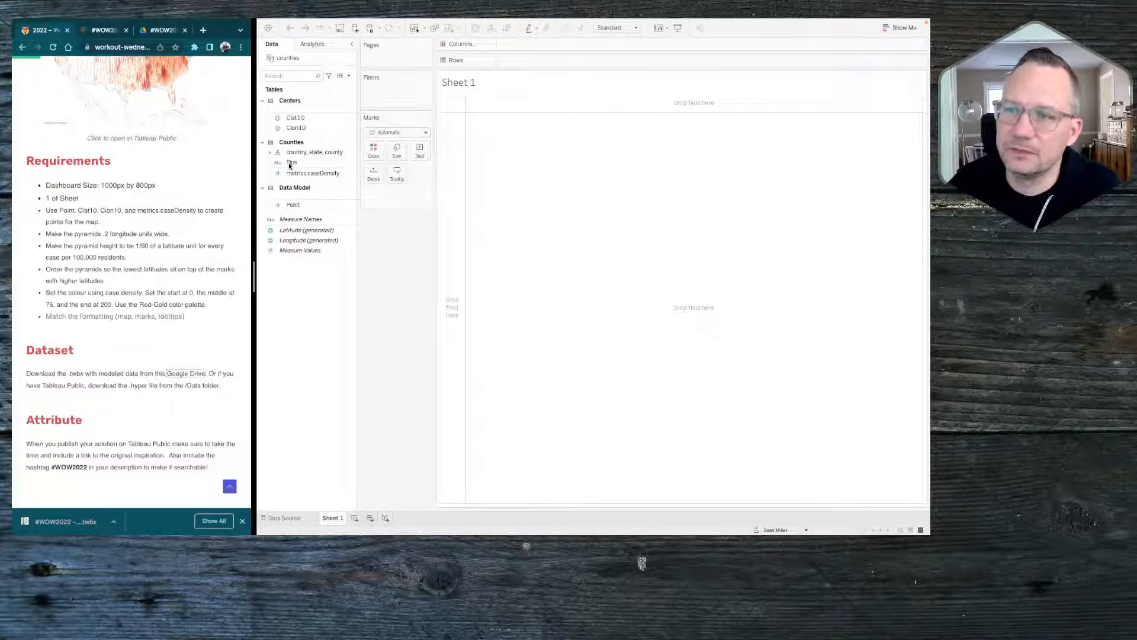
Expand the country, state, county hierarchy and build a map on Sheet 1 from the County field
click(270, 153)
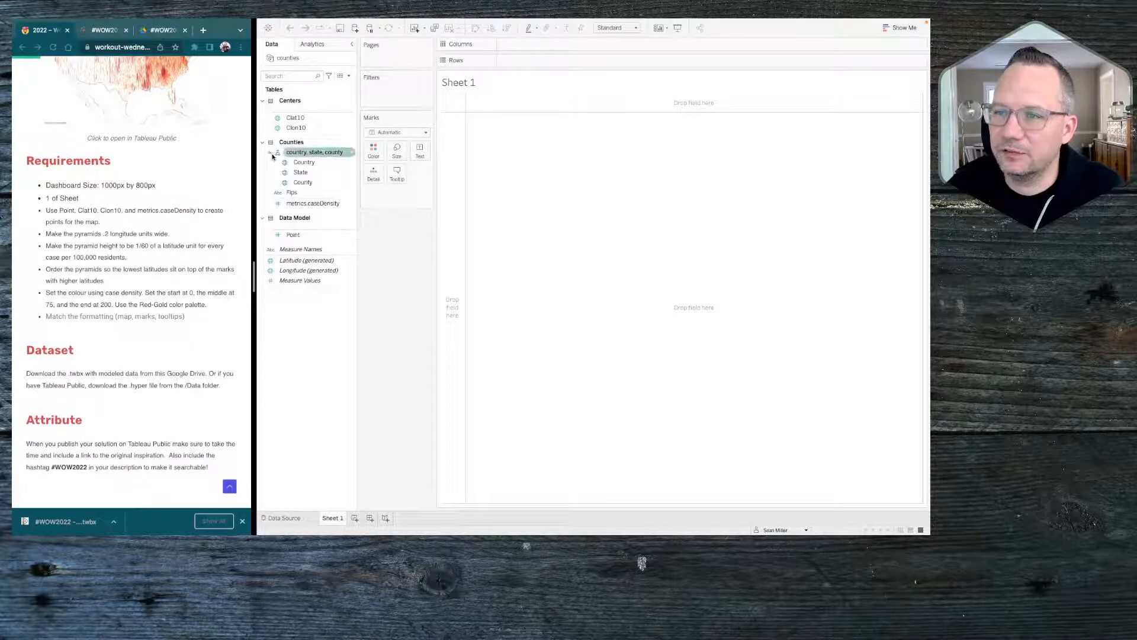
click(320, 183)
click(317, 181)
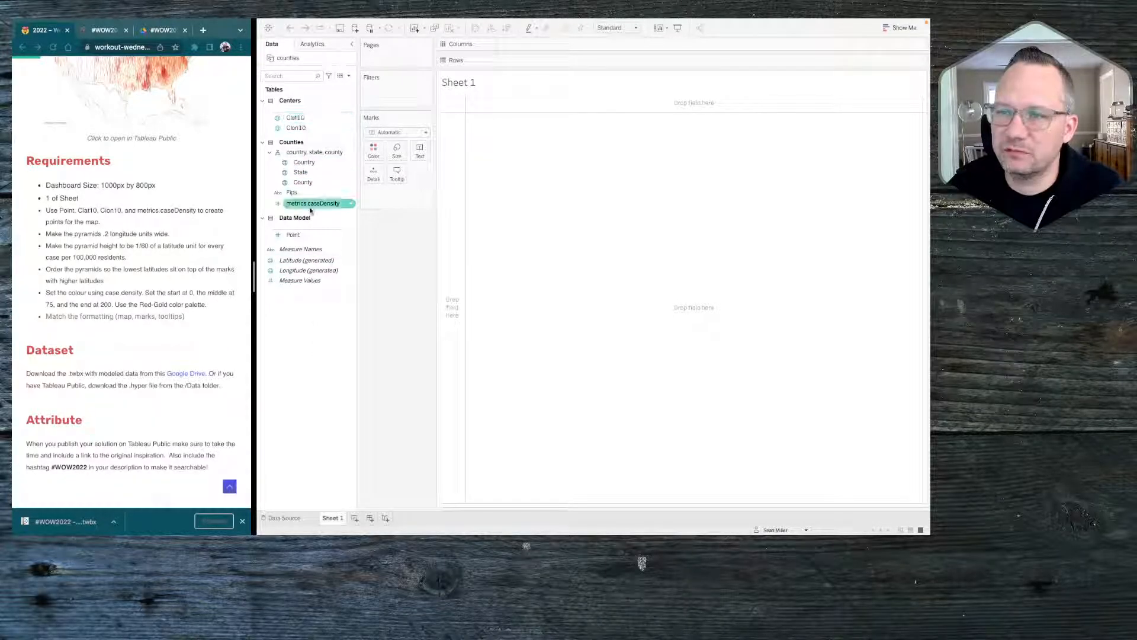
click(299, 236)
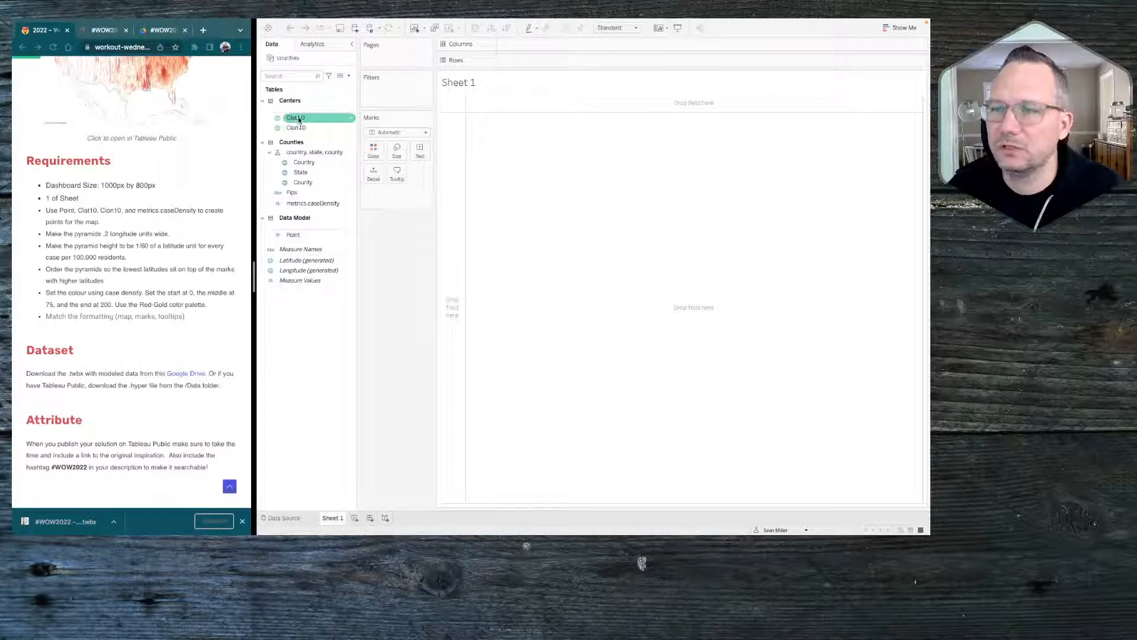
click(308, 183)
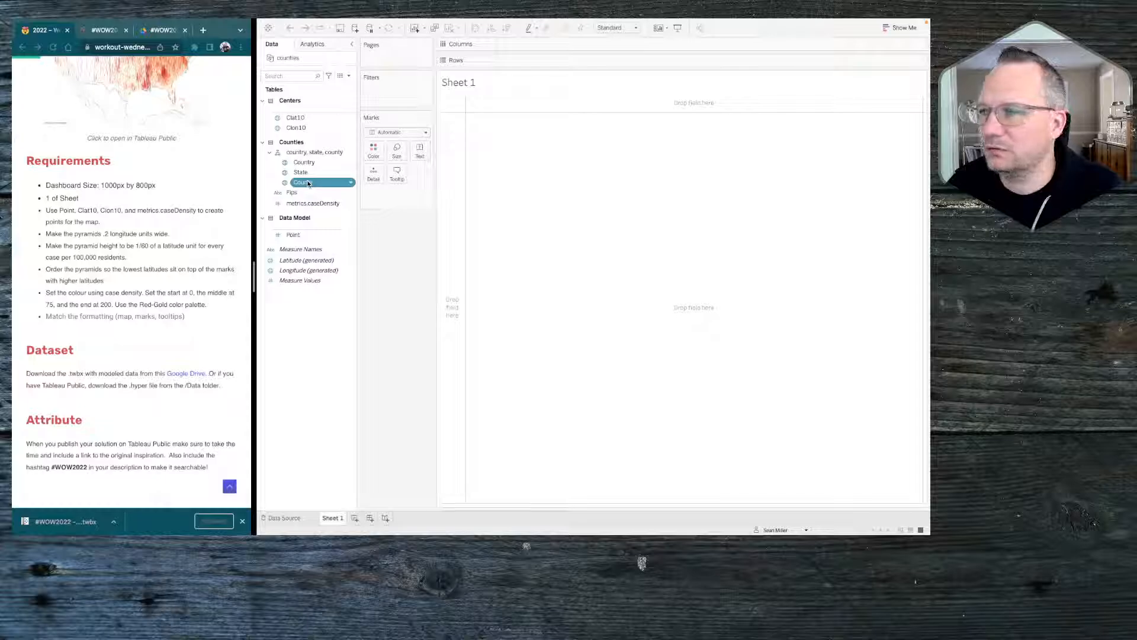
double_click(308, 183)
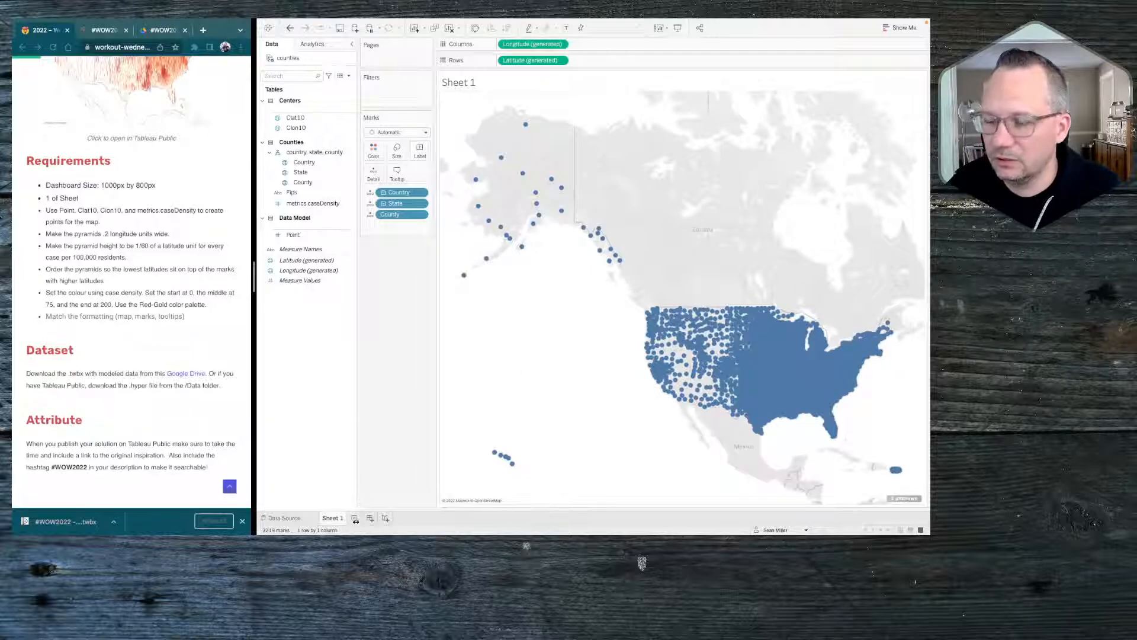
Duplicate Sheet 1 as a crosstab and move County from the columns to the rows, after State
right_click(333, 519)
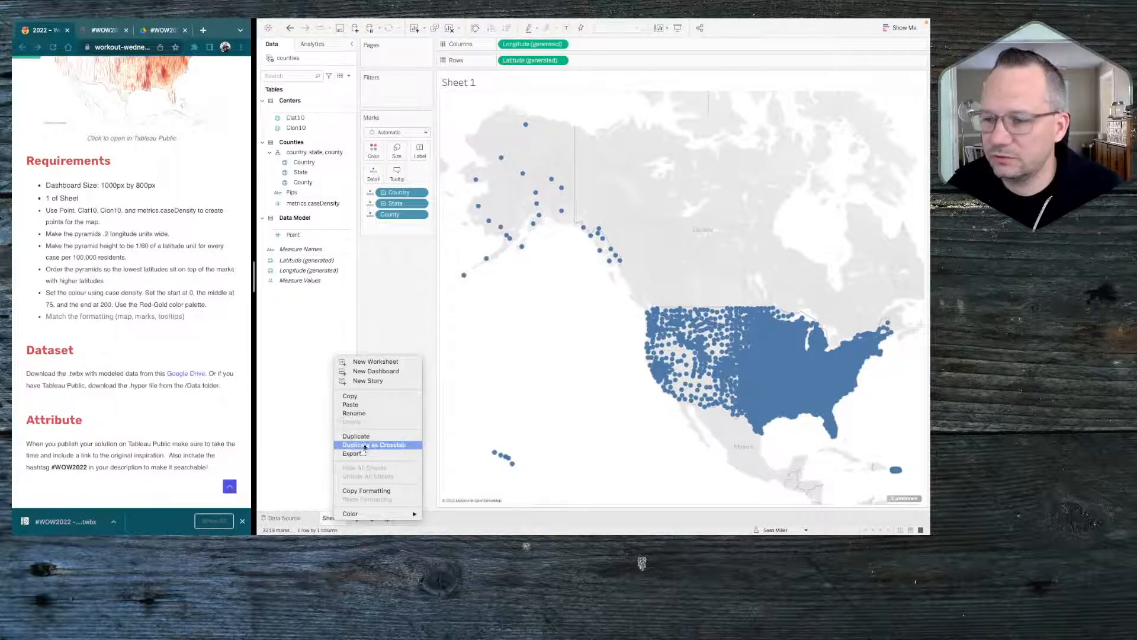
click(363, 447)
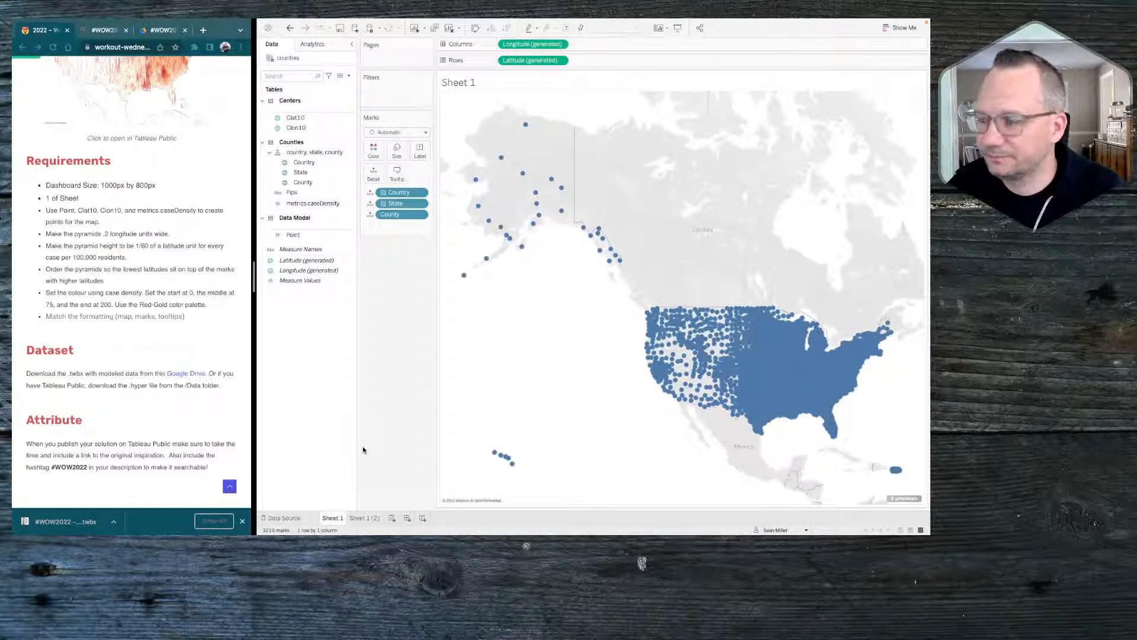
click(372, 519)
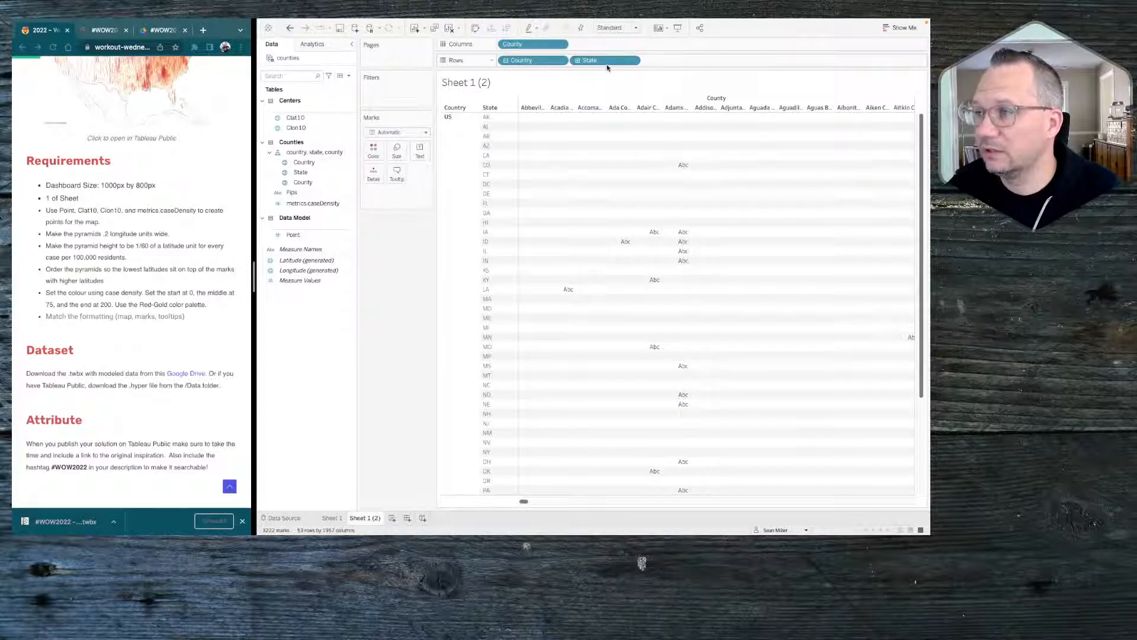
drag(534, 44, 667, 56)
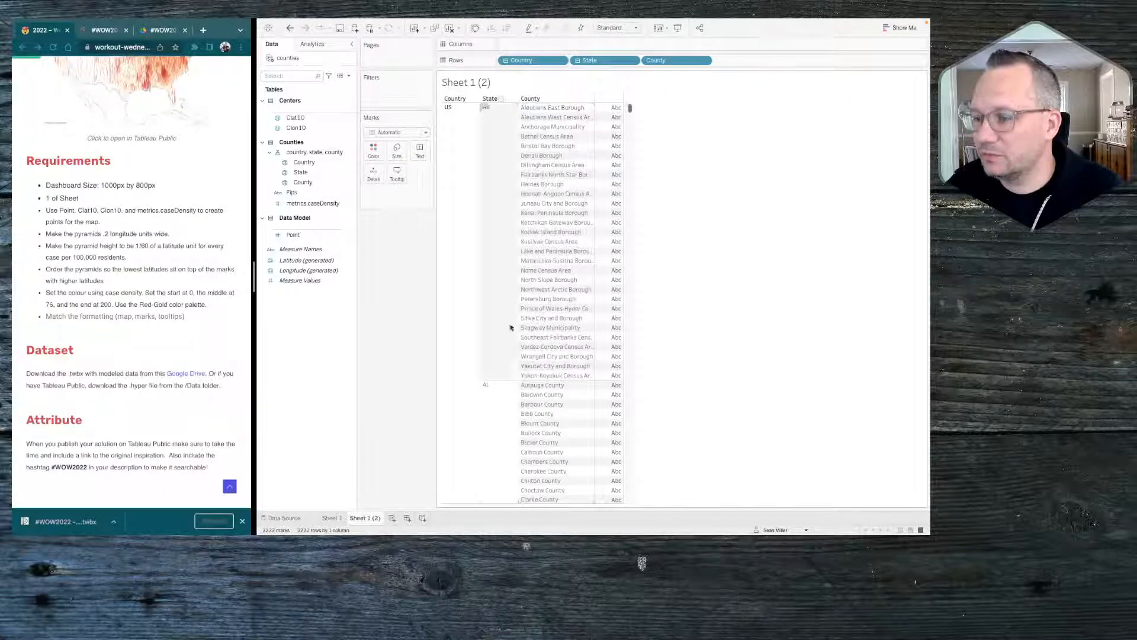
Find Drew County, AR in the crosstab and filter the table to keep only that county
scroll(544, 392, down, 20)
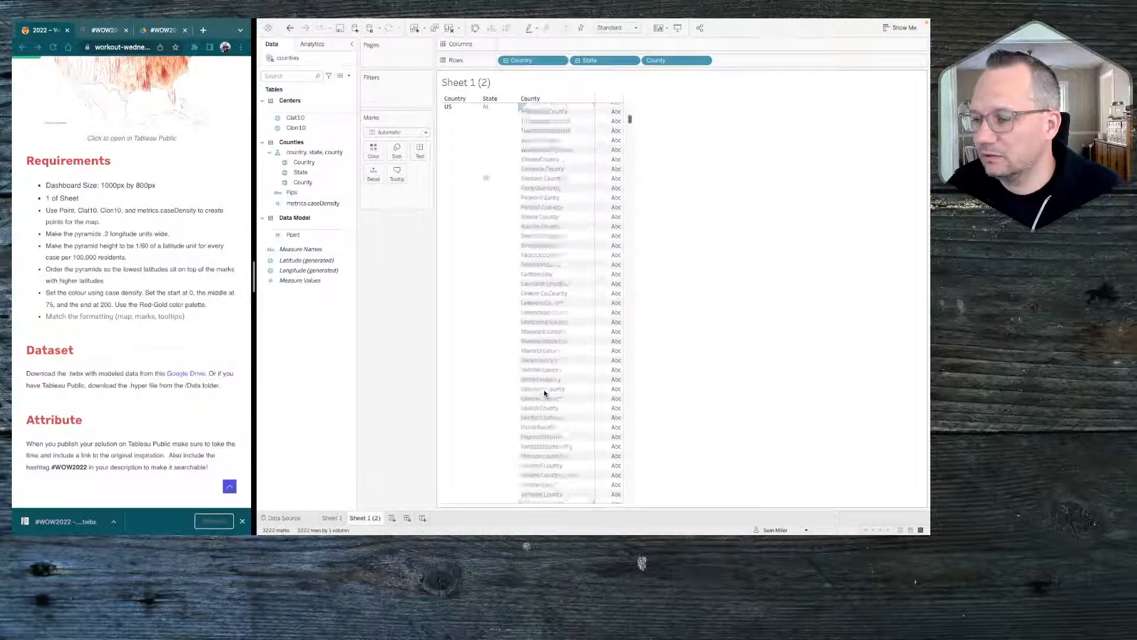
scroll(539, 267, up, 20)
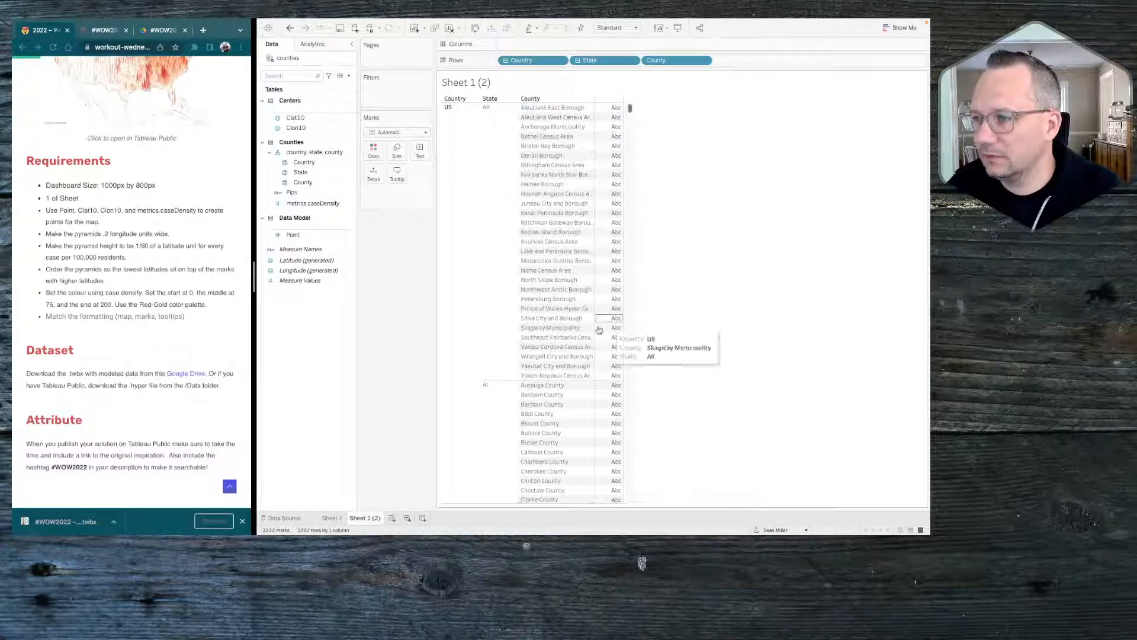
scroll(560, 444, down, 10)
scroll(565, 446, down, 8)
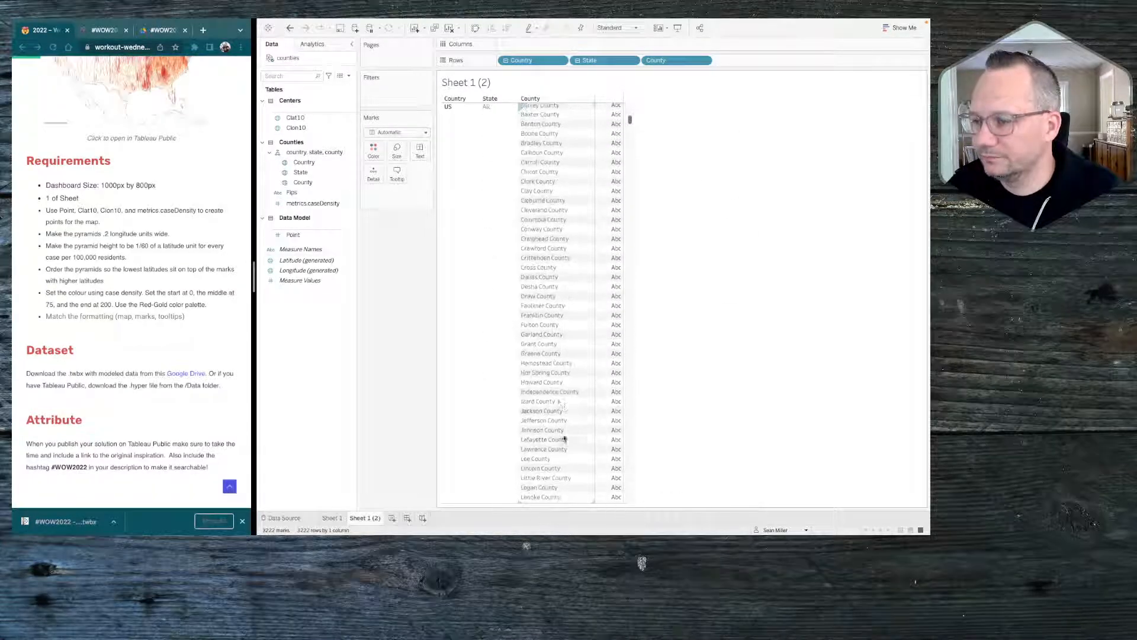
right_click(538, 296)
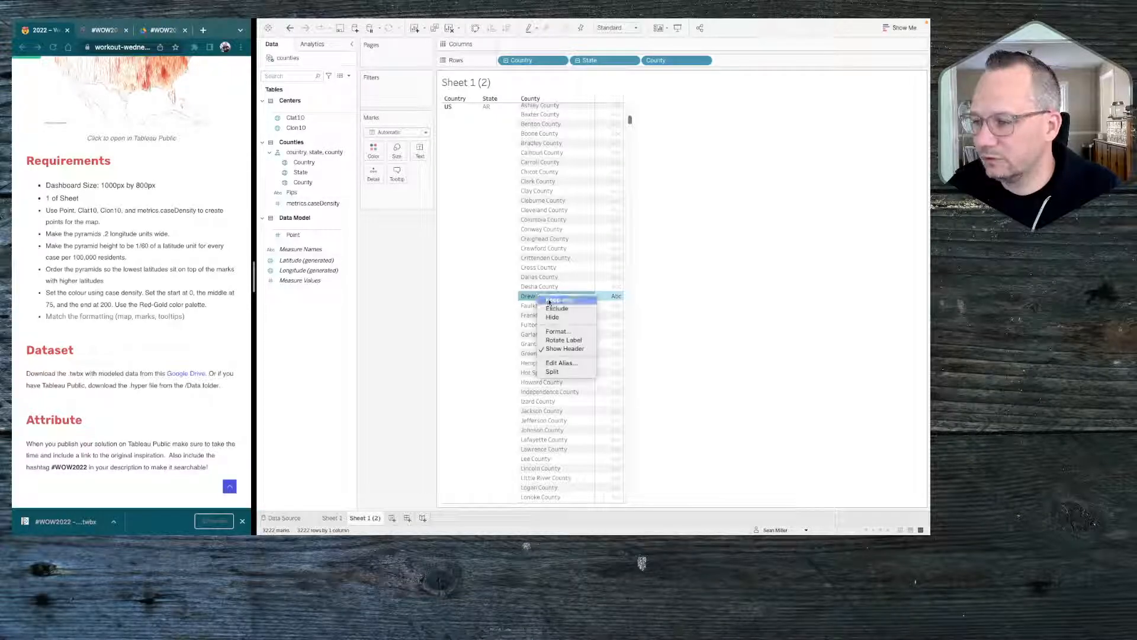
click(553, 301)
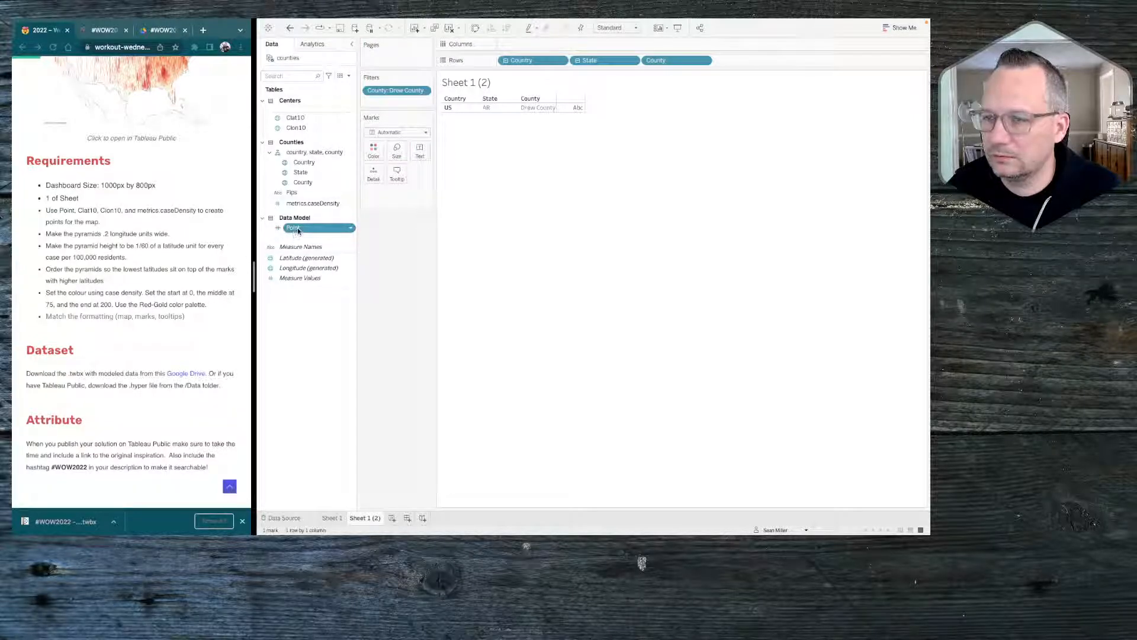
Add Point to the rows after County and show metrics.caseDensity as text for each point
drag(298, 231, 740, 67)
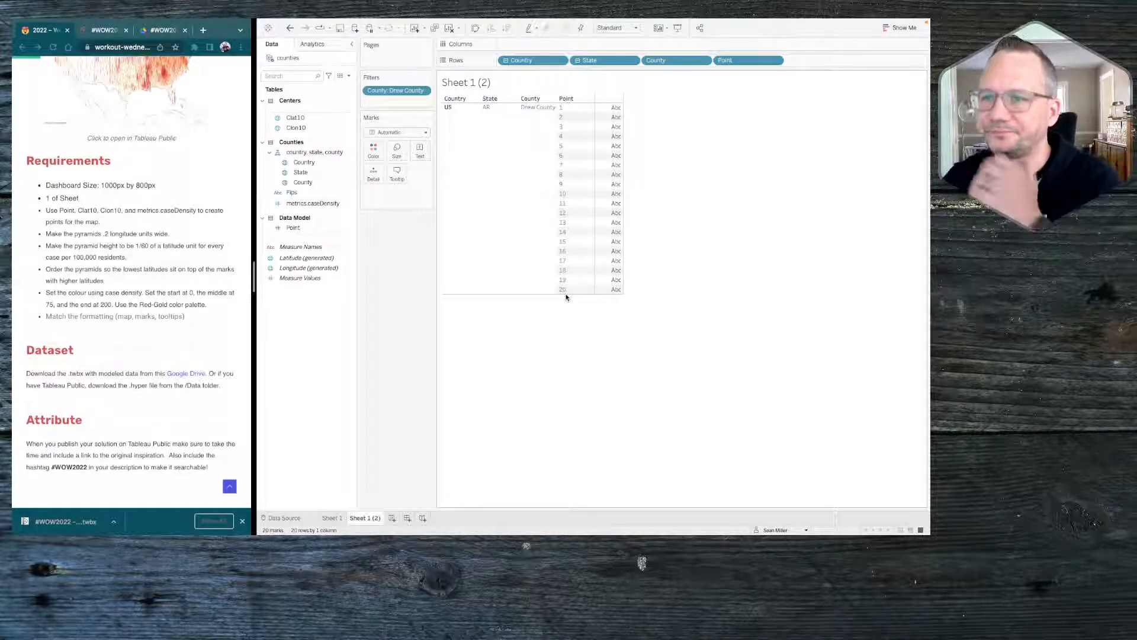
click(292, 164)
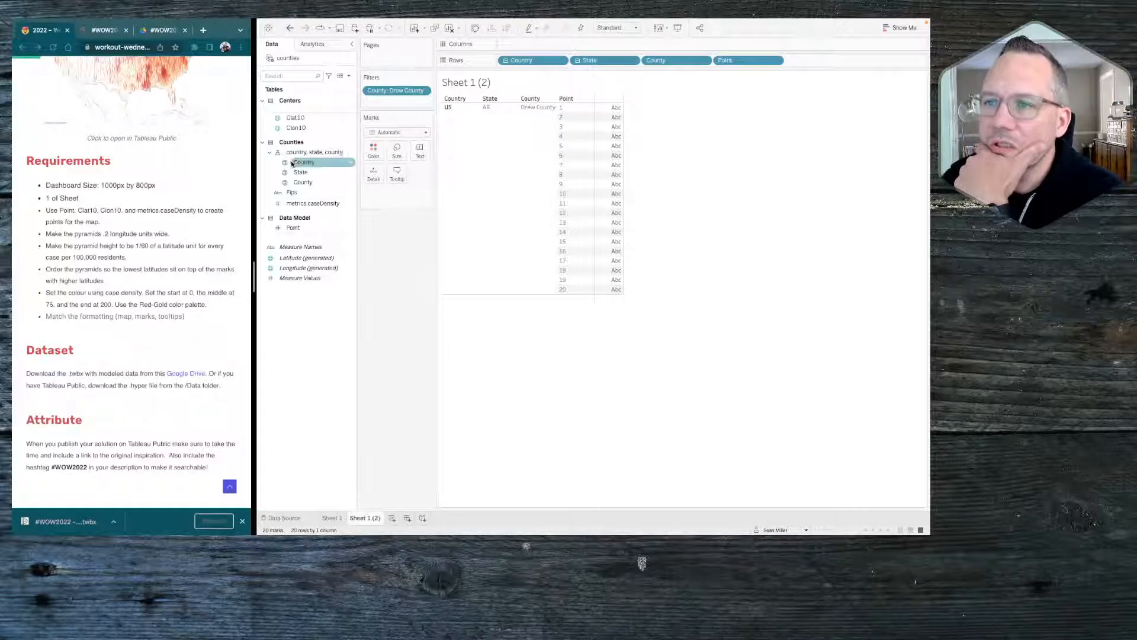
click(312, 203)
drag(313, 203, 419, 152)
mouse_move(615, 145)
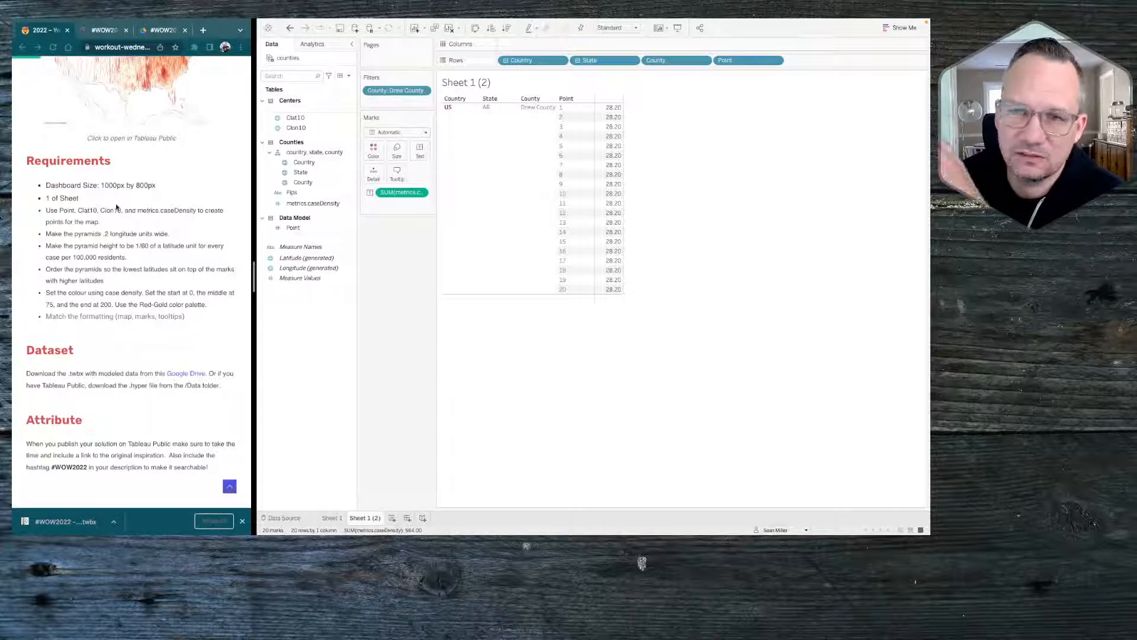
Add a data source filter on the Point field of the counties data that keeps only points 1, 2 and 3
scroll(116, 207, up, 1)
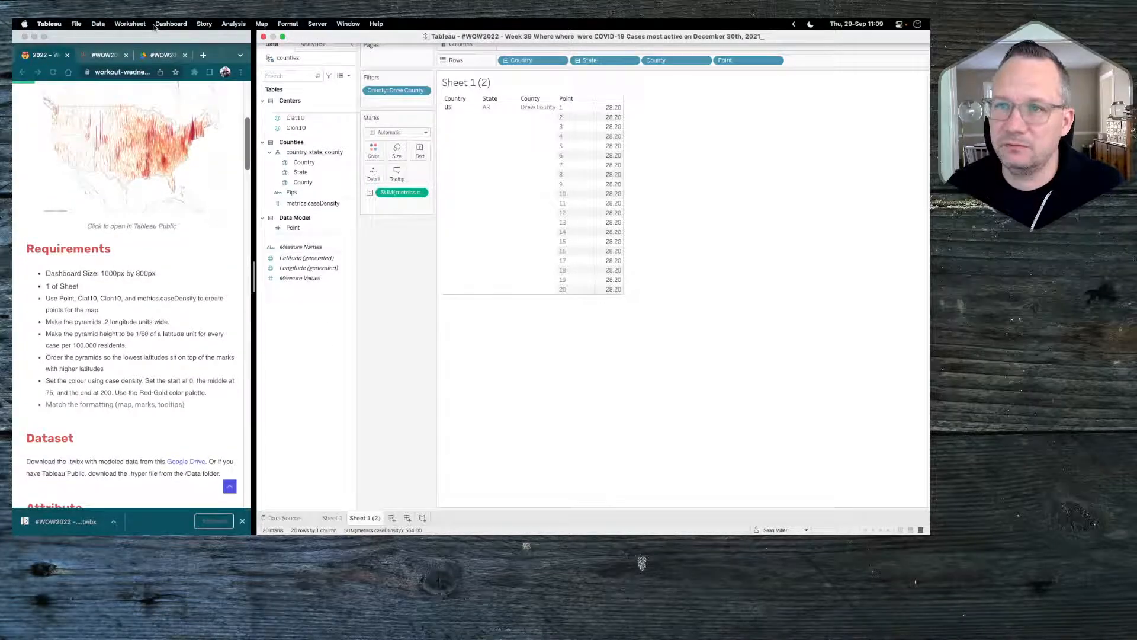
click(98, 24)
mouse_move(122, 113)
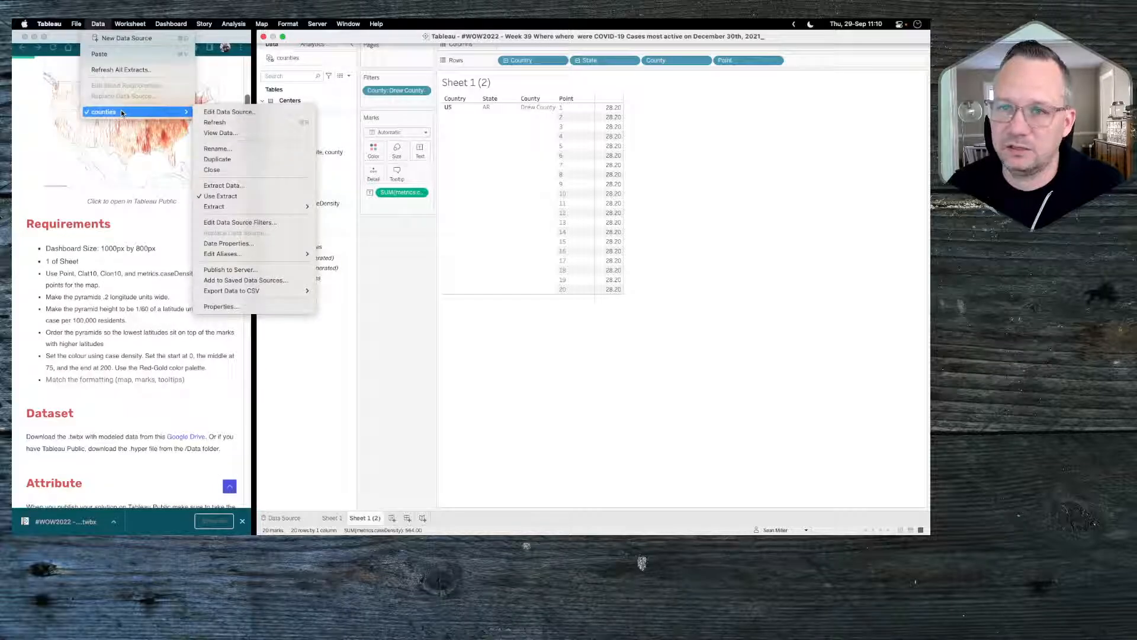
click(258, 222)
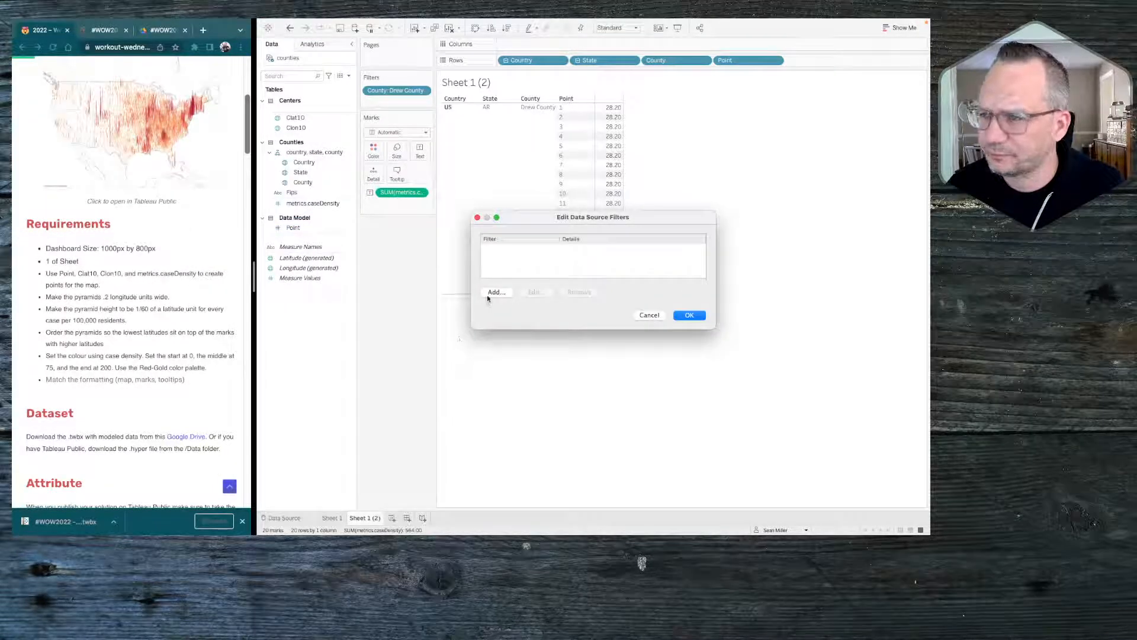
click(489, 293)
click(521, 269)
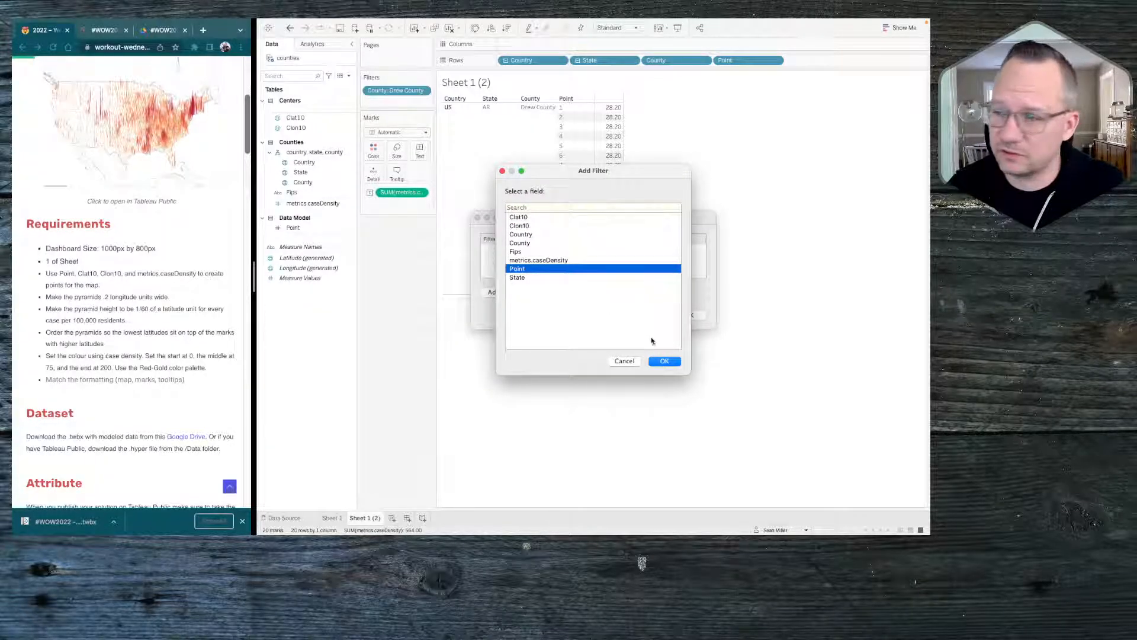
click(663, 361)
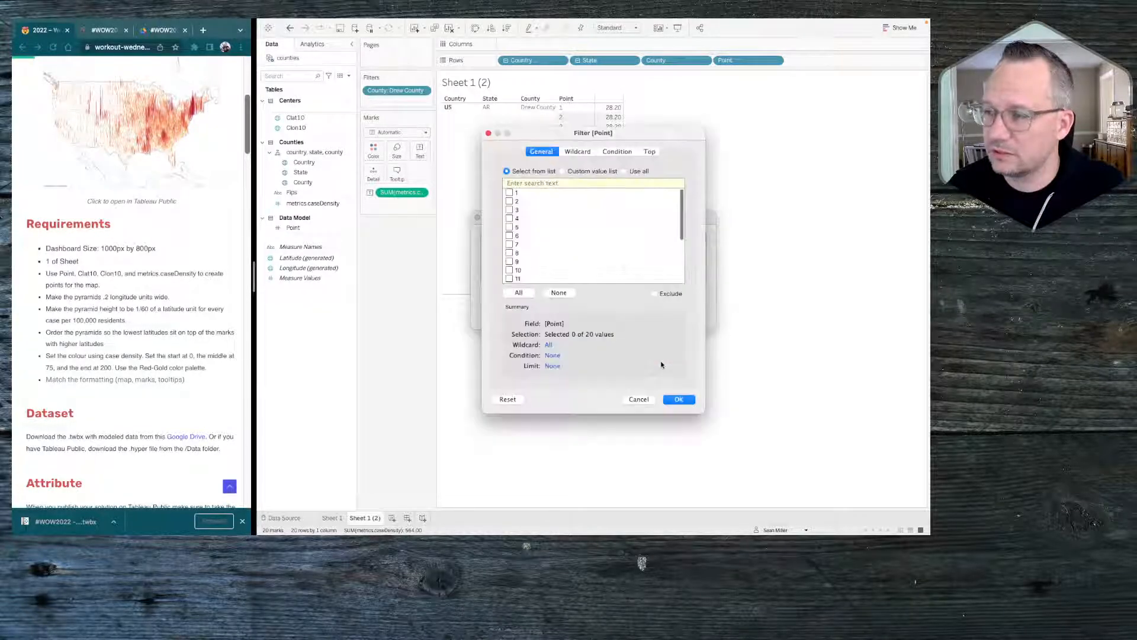
click(509, 193)
click(509, 201)
click(509, 210)
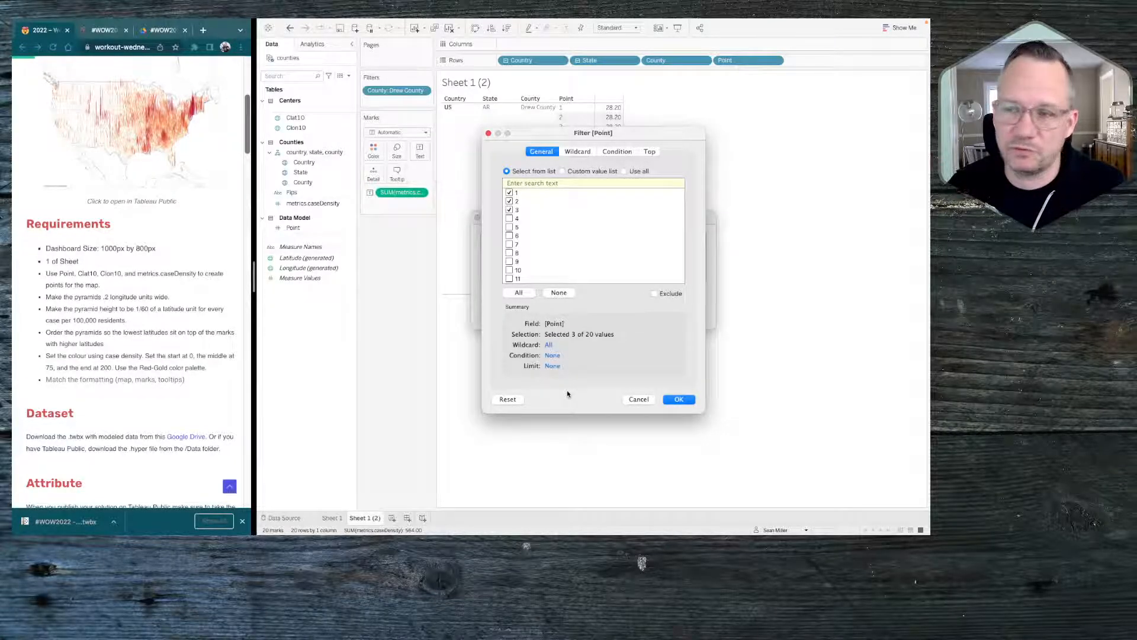
click(677, 400)
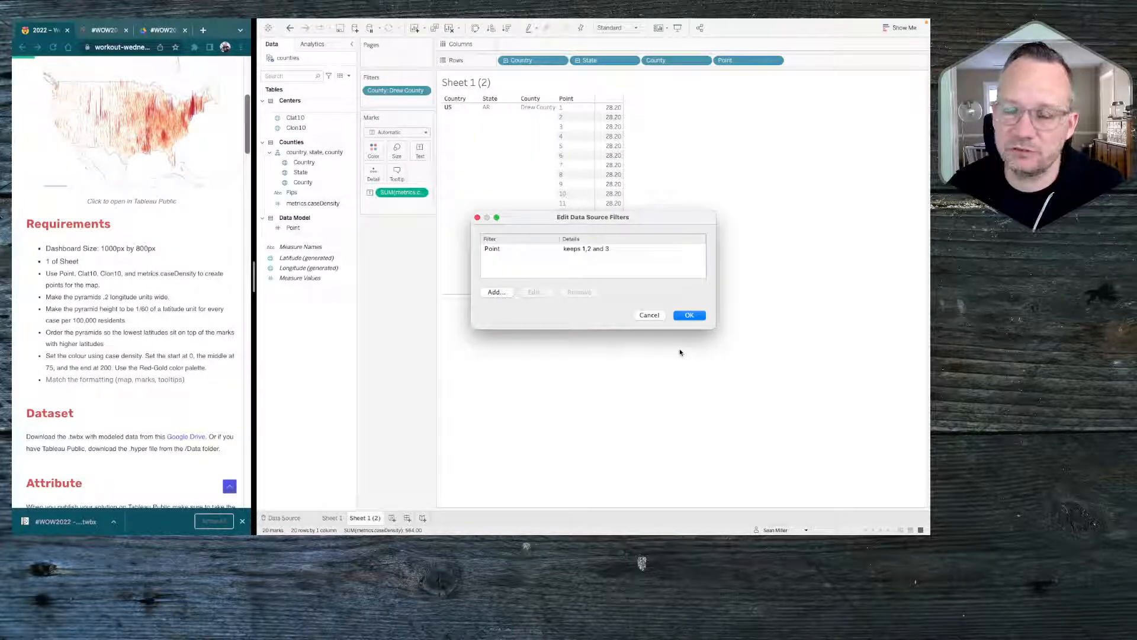
click(681, 315)
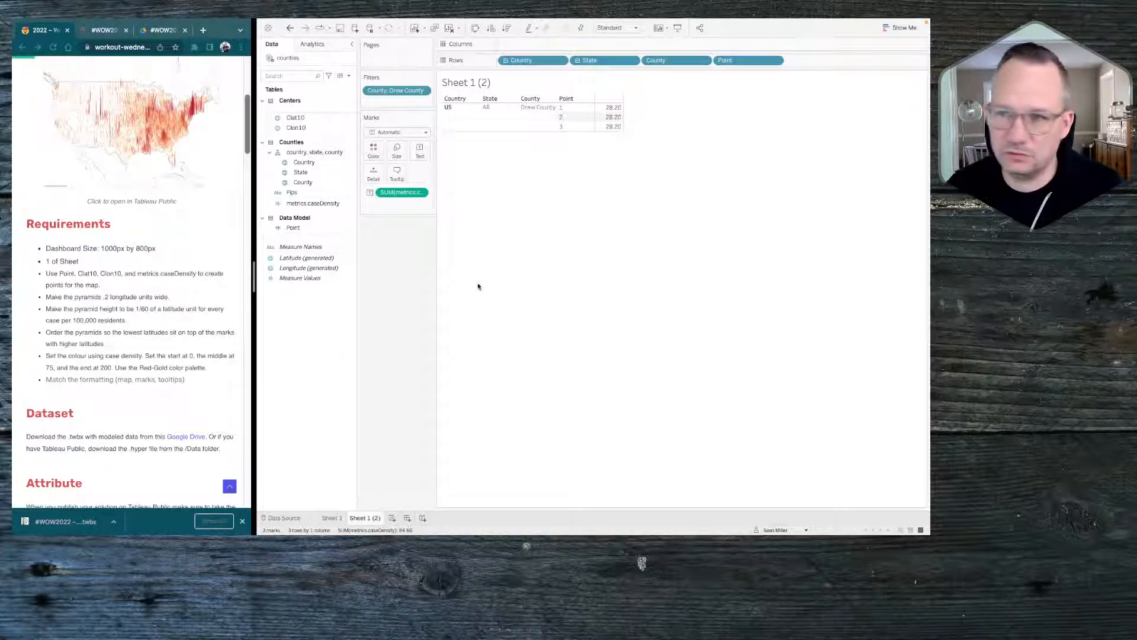
click(349, 76)
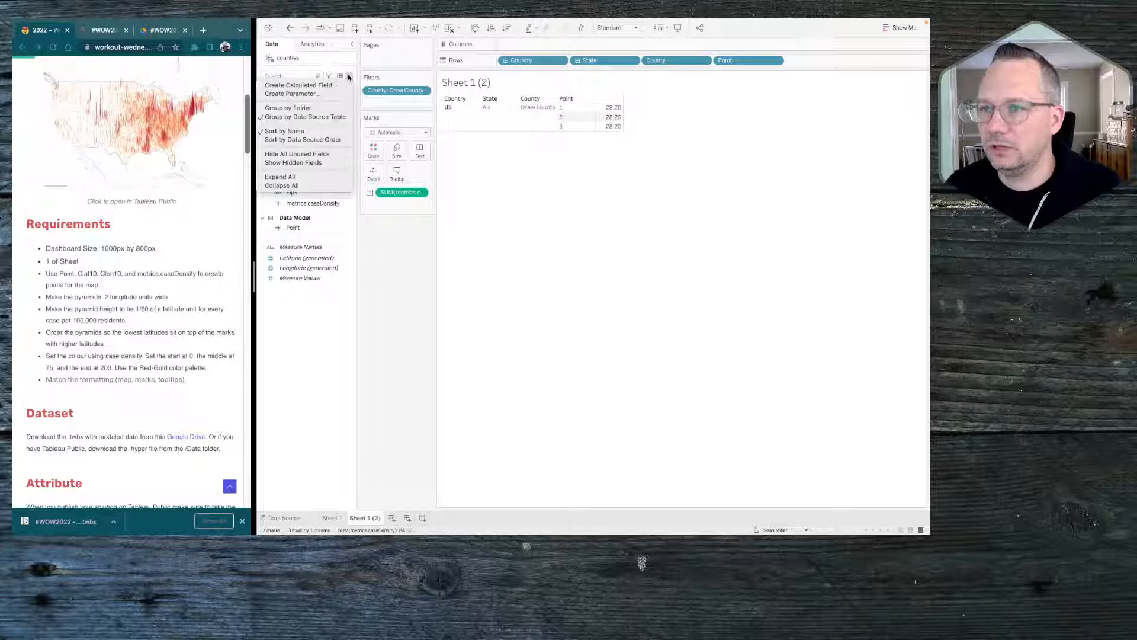
click(404, 288)
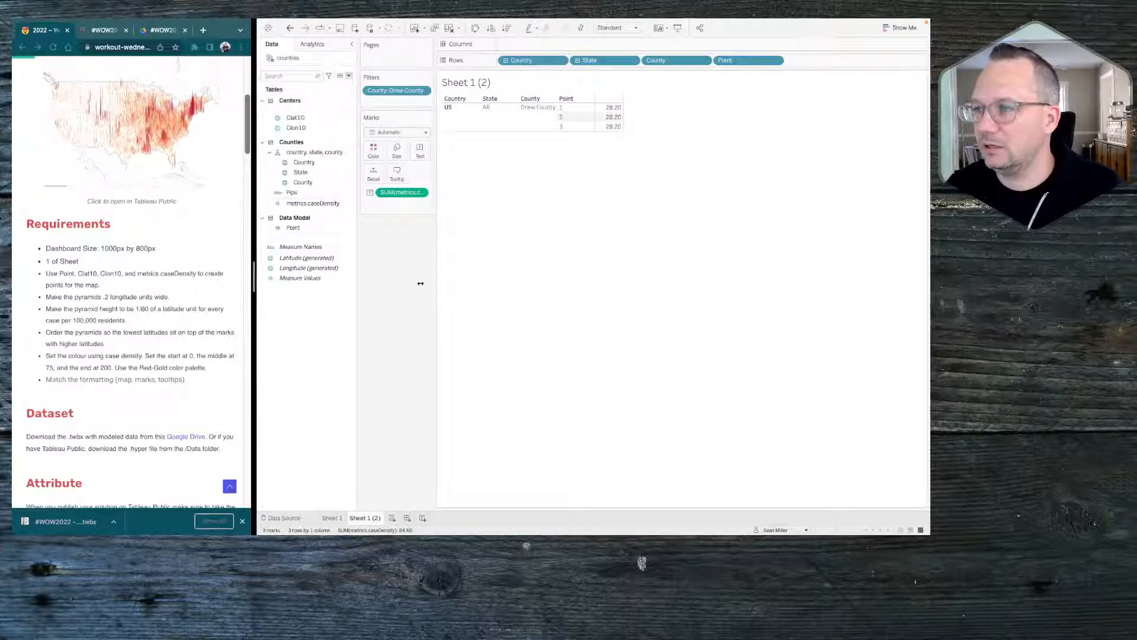
click(343, 517)
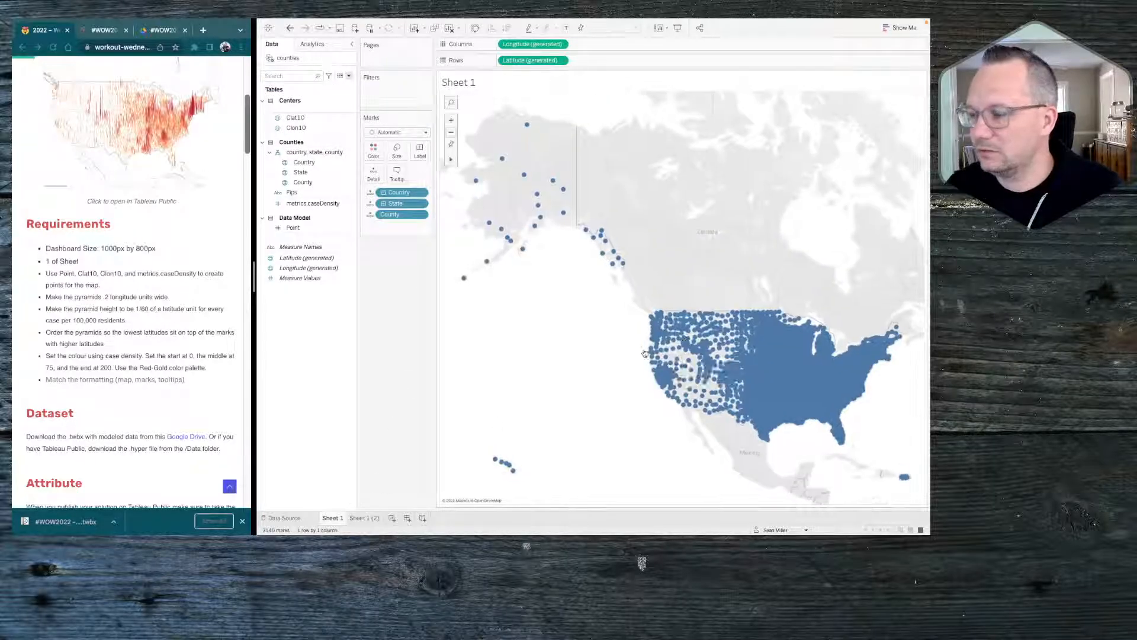
click(366, 518)
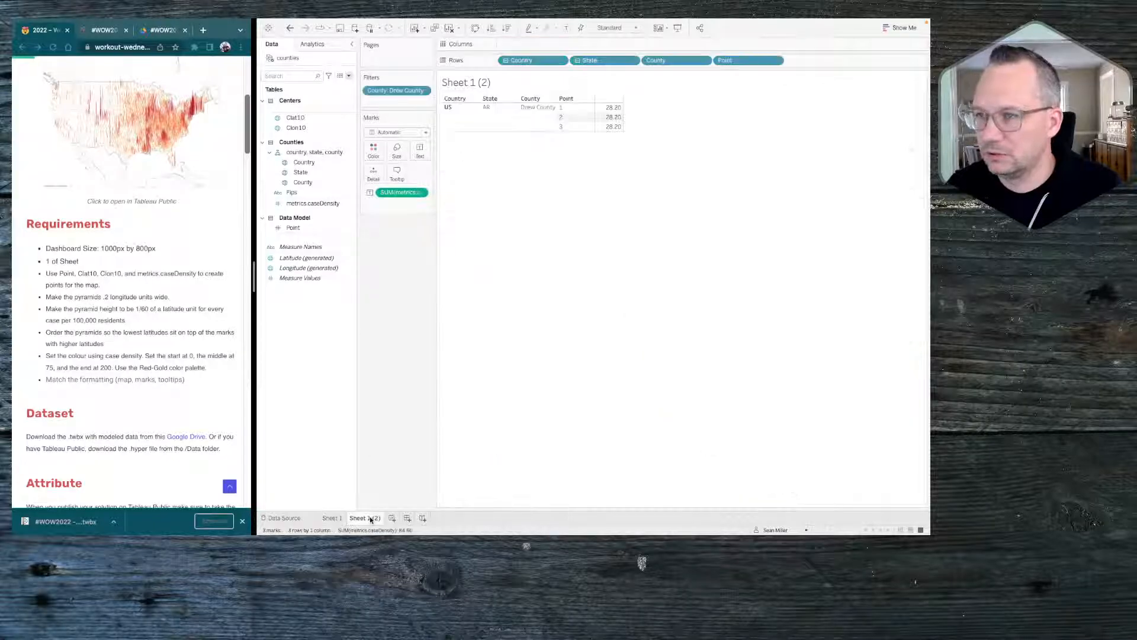
Apply the Drew County filter to Sheet 1 as well, and go to the Sheet 1 map
click(423, 90)
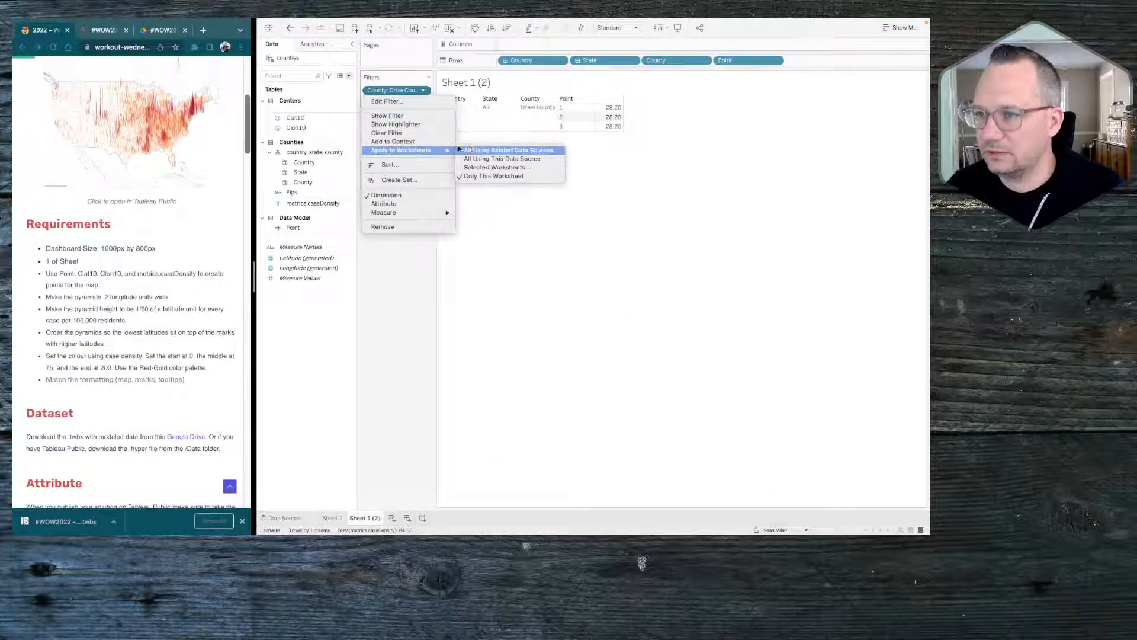
click(486, 174)
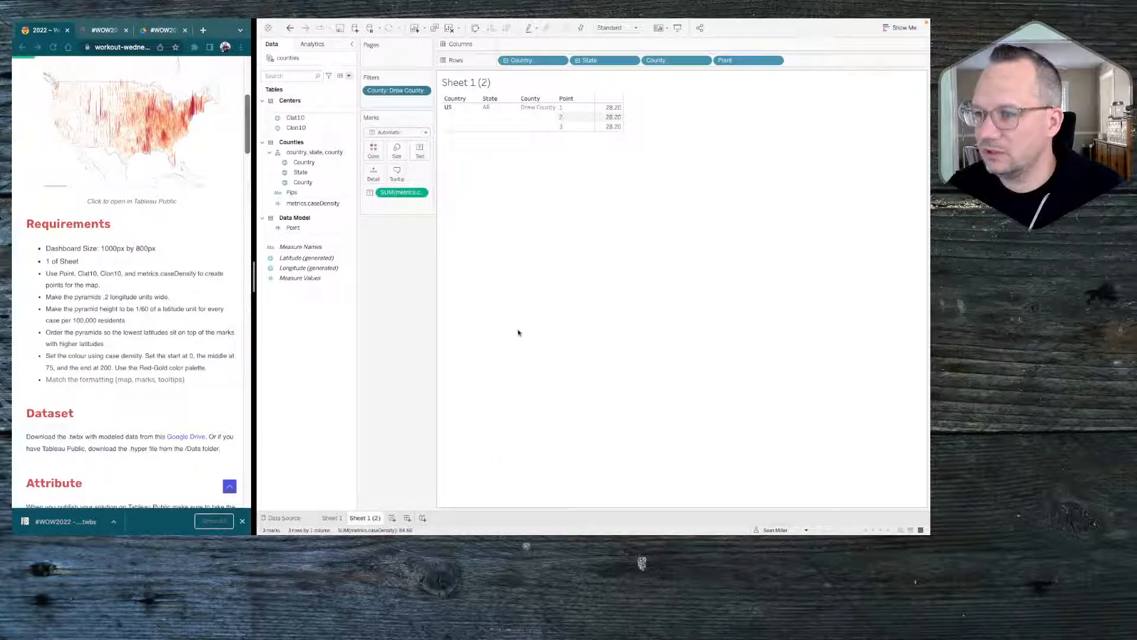
click(443, 256)
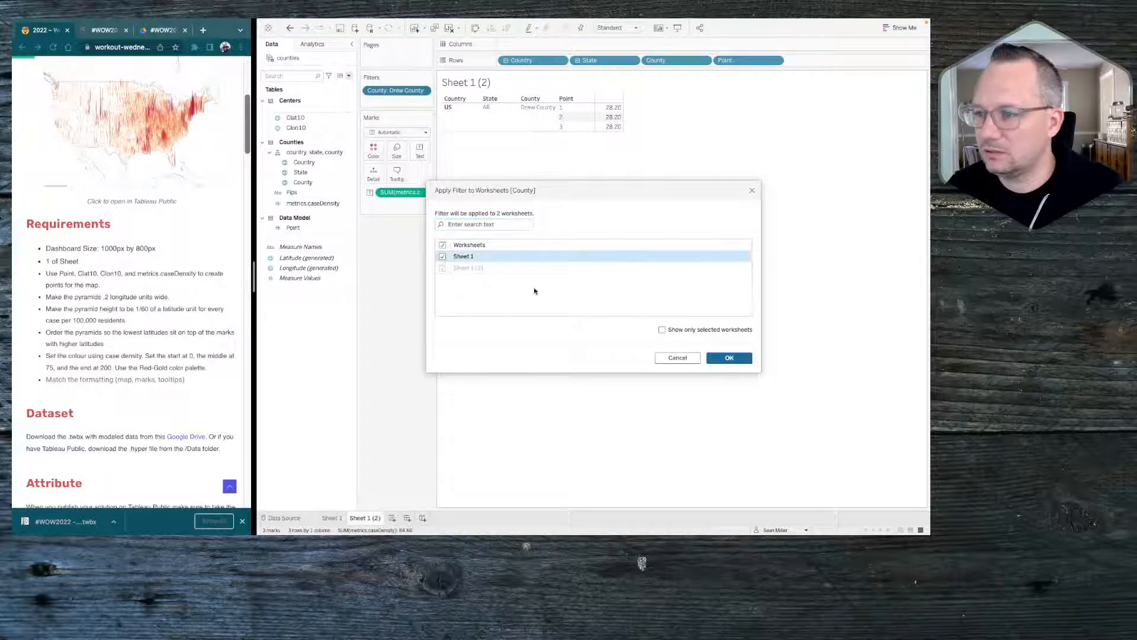
click(720, 359)
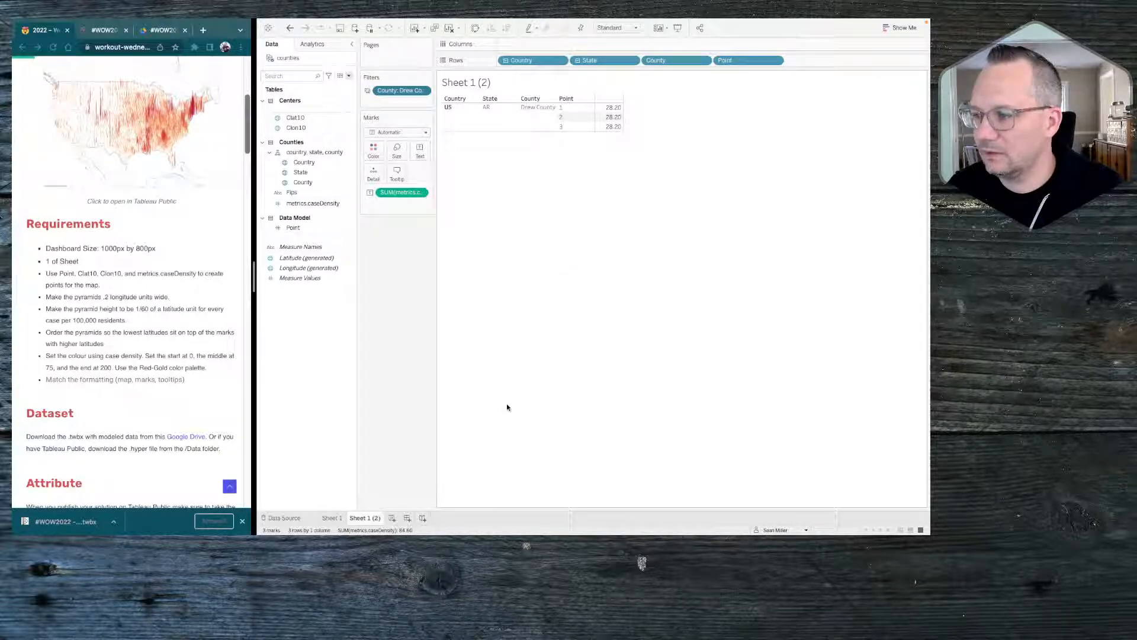
click(333, 517)
mouse_move(682, 298)
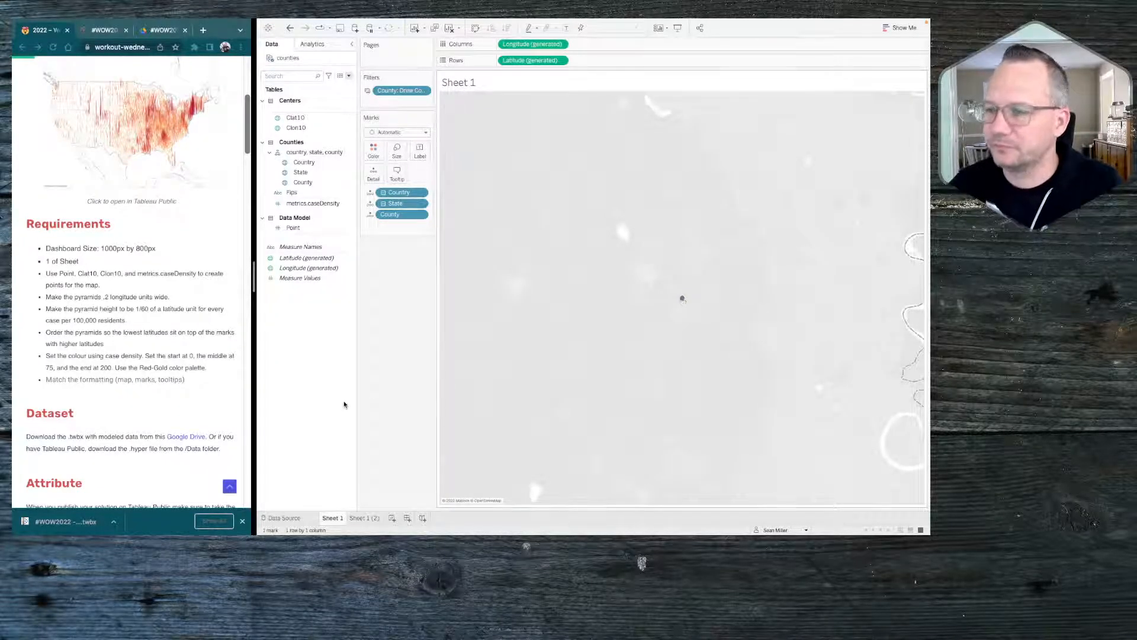
Create a calculated field named Longitude for Triangle, collapsing the function reference and narrowing the calculation editor
right_click(318, 312)
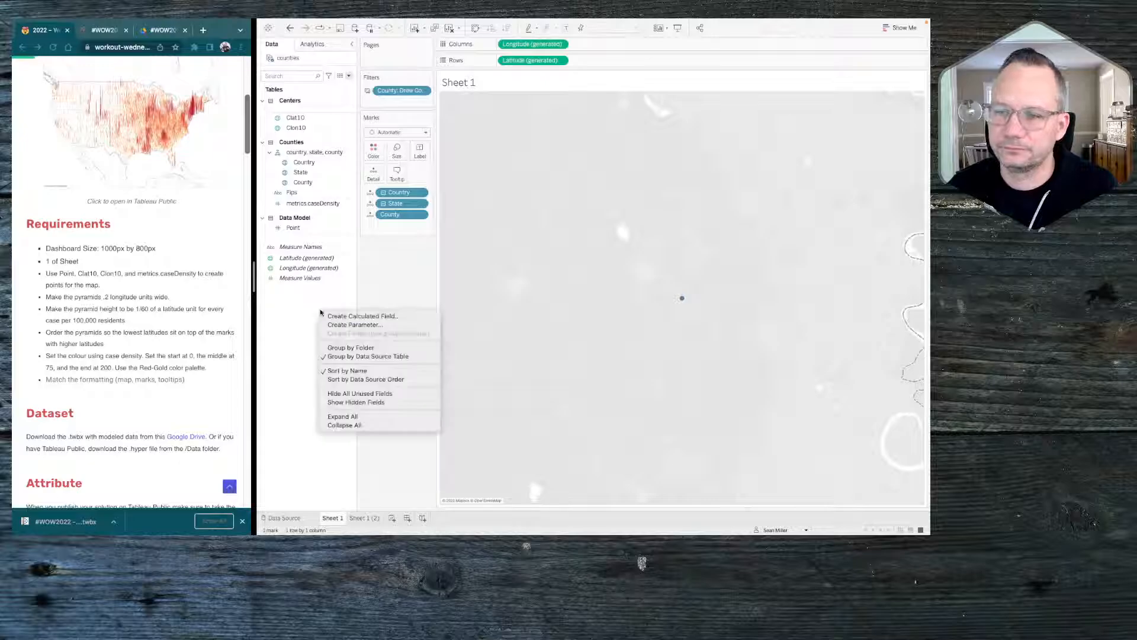
key(Escape)
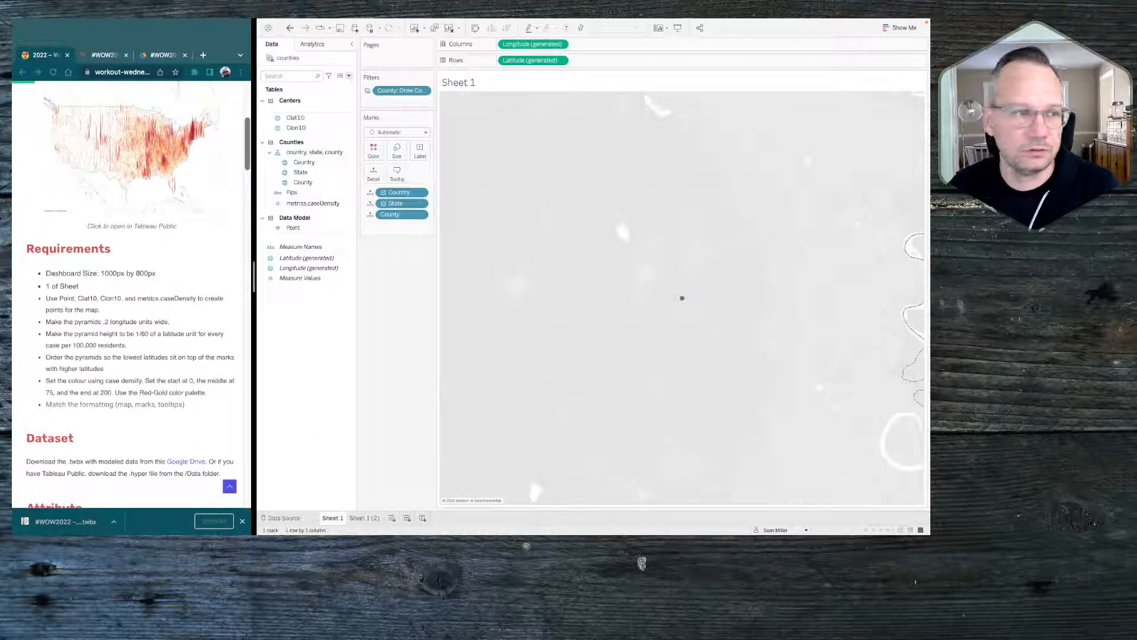
drag(355, 23, 460, 230)
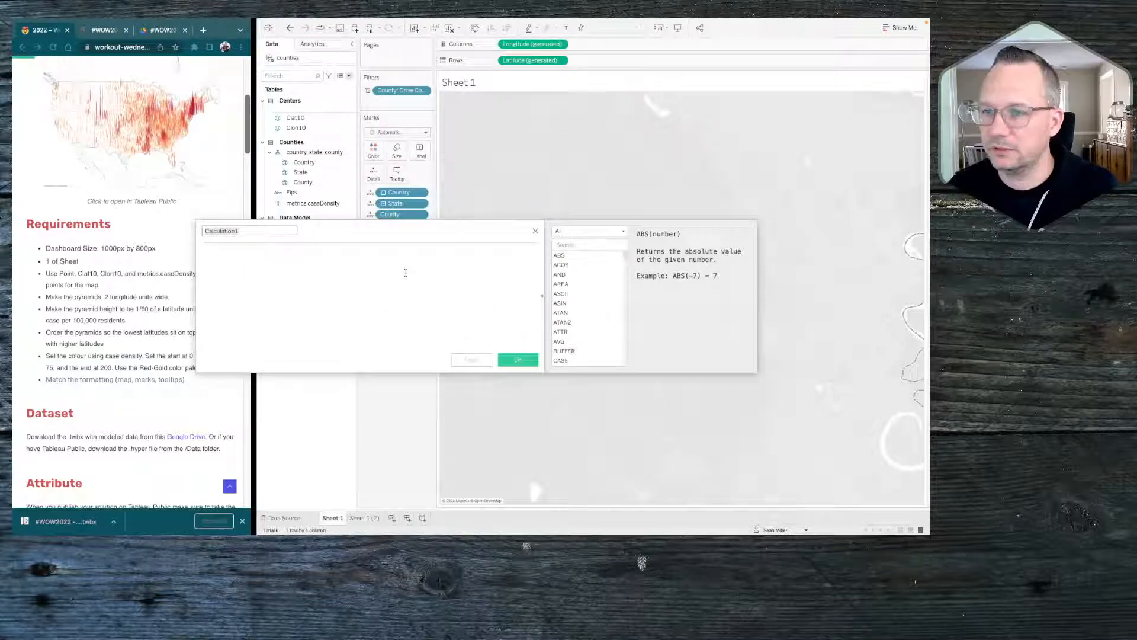
click(544, 293)
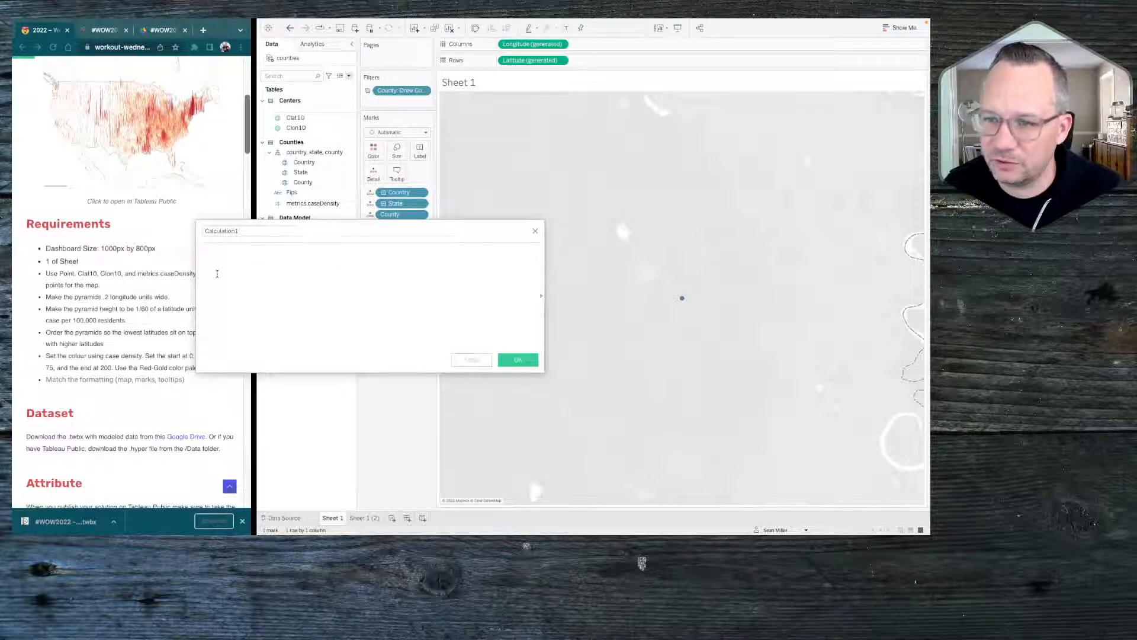
drag(196, 272, 299, 268)
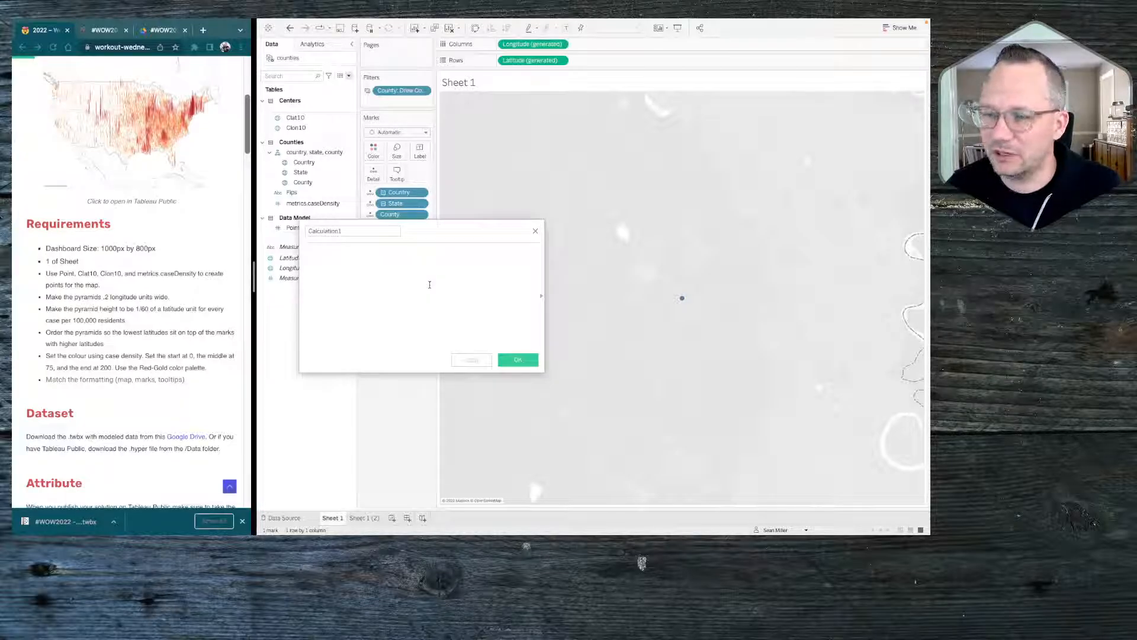
double_click(348, 231)
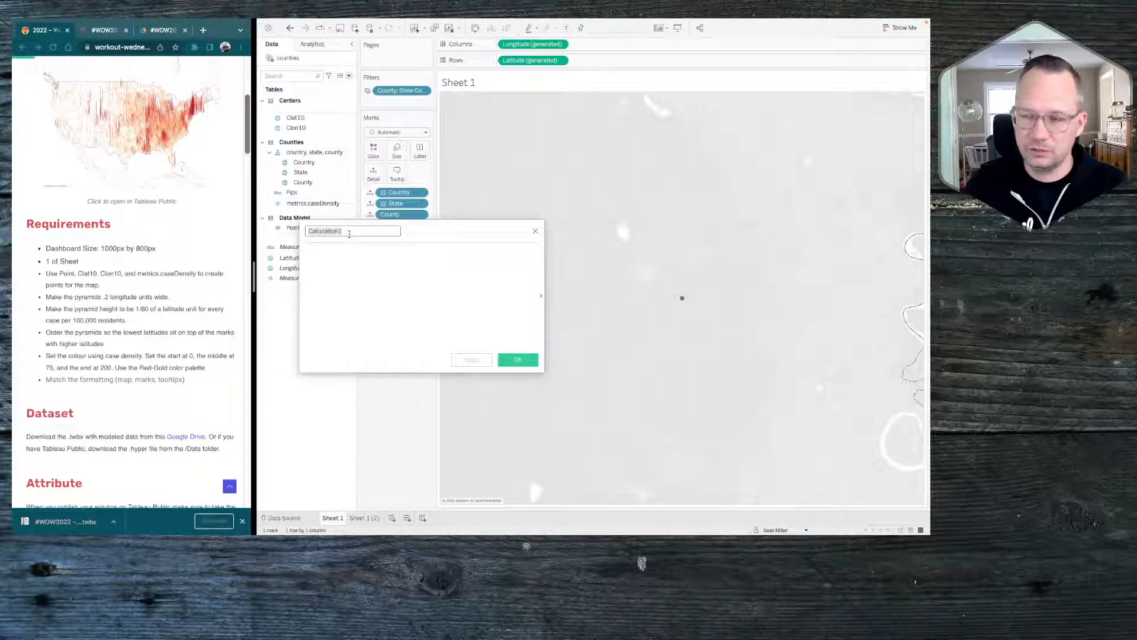
key(BackSpace)
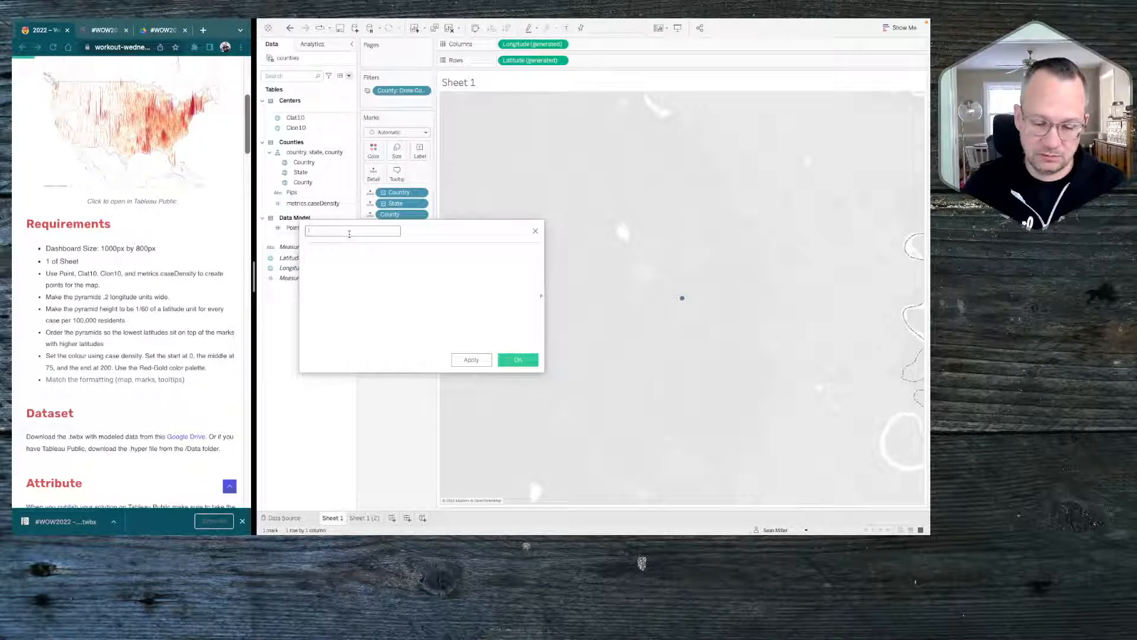
text(Lo)
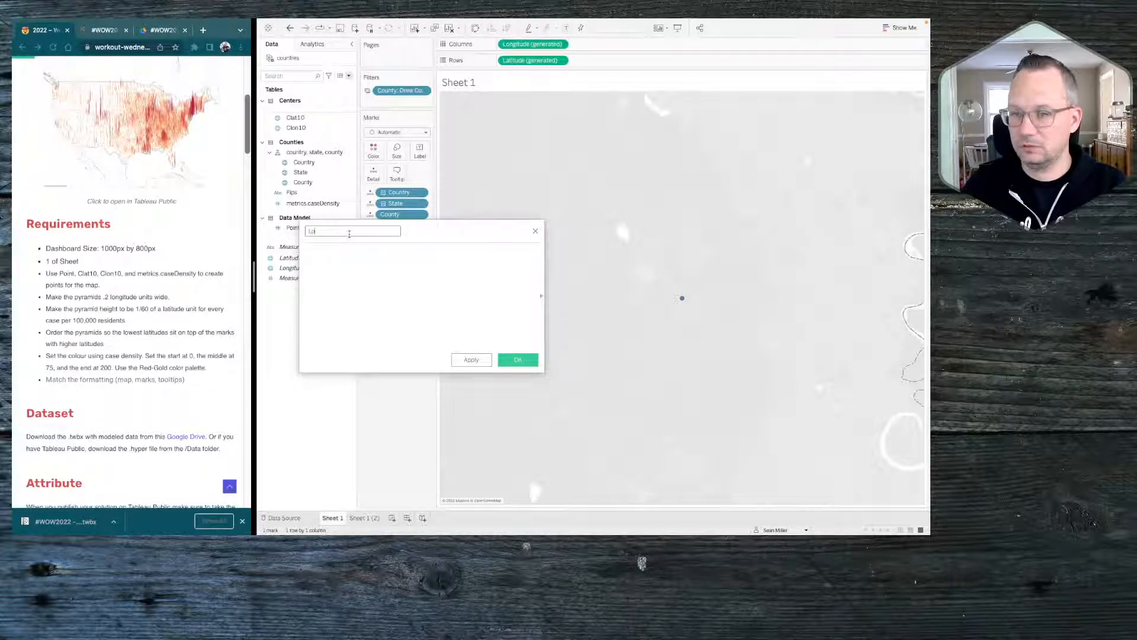
text(gngitud)
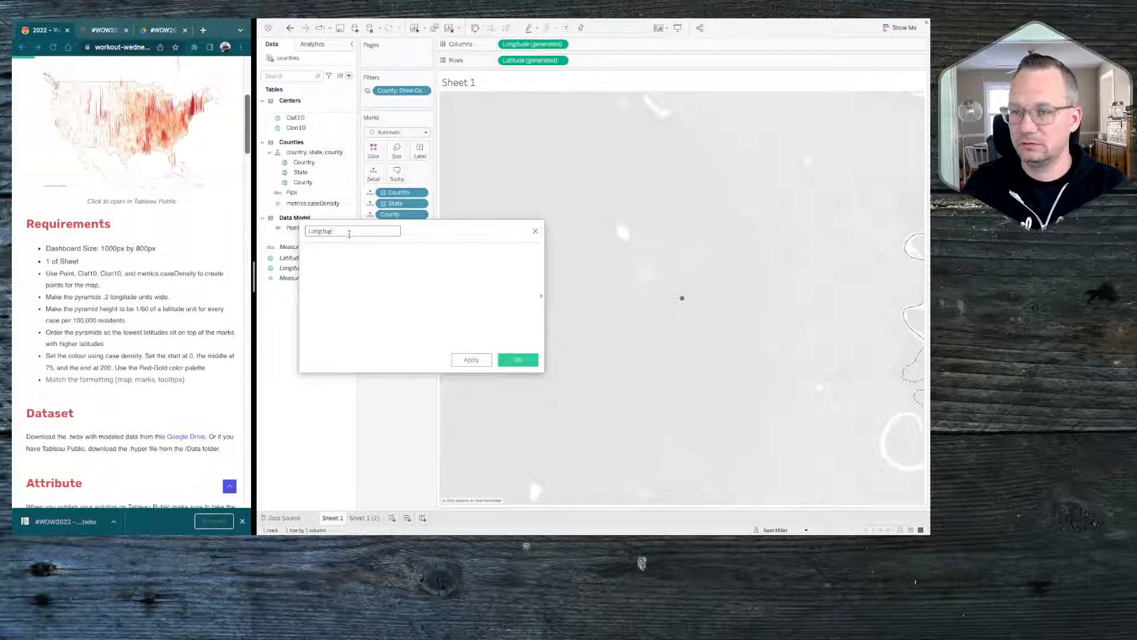
text(e for)
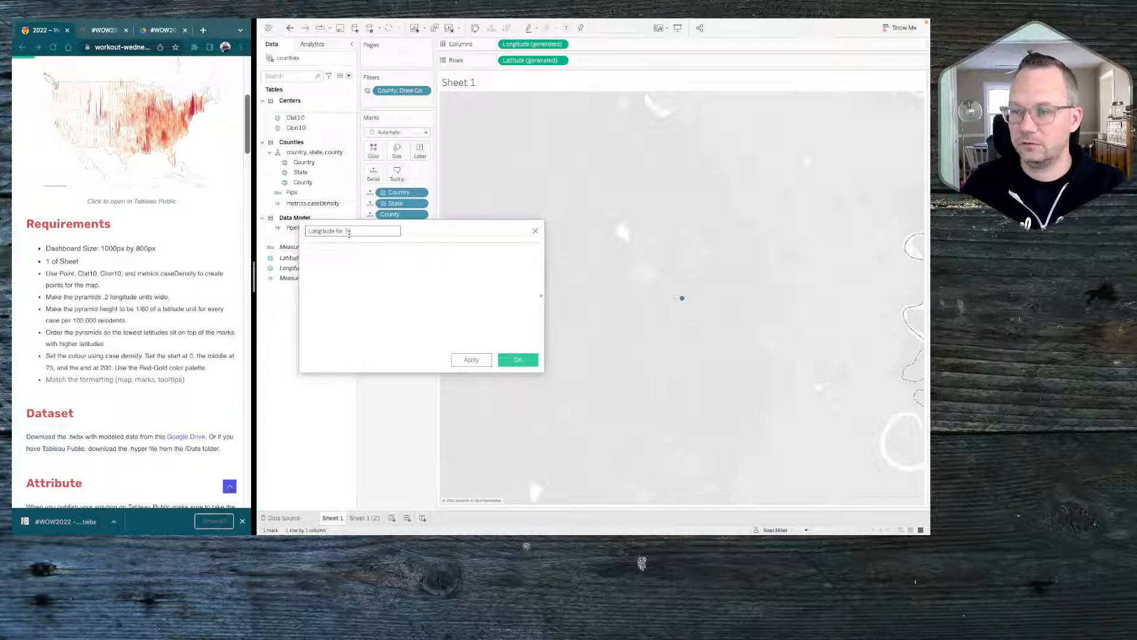
text( Triangle)
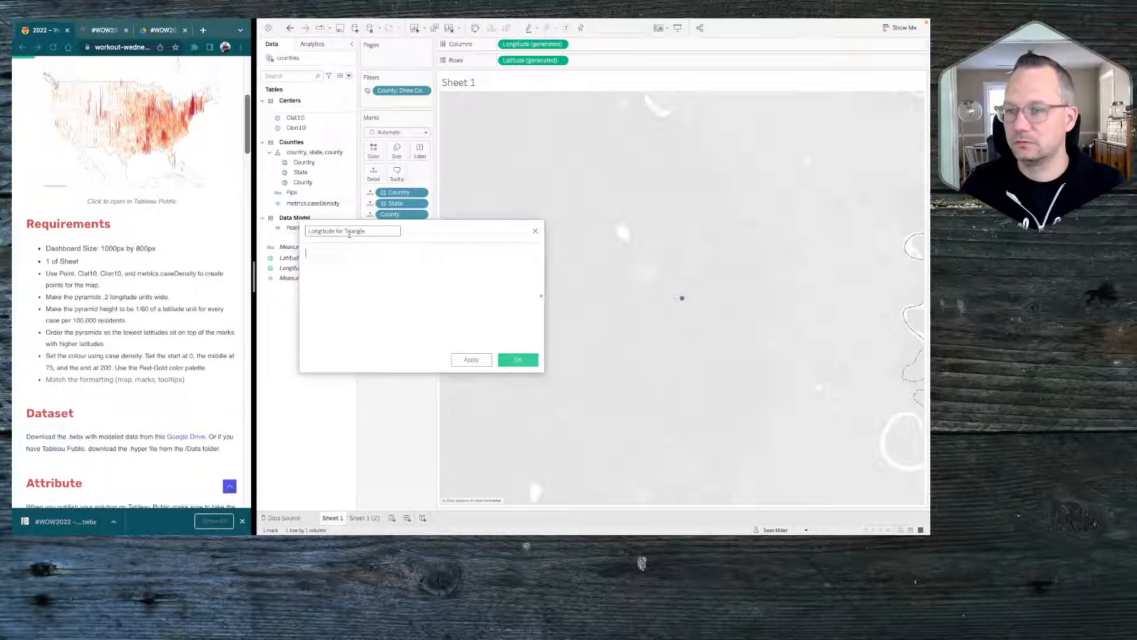
text(CASE)
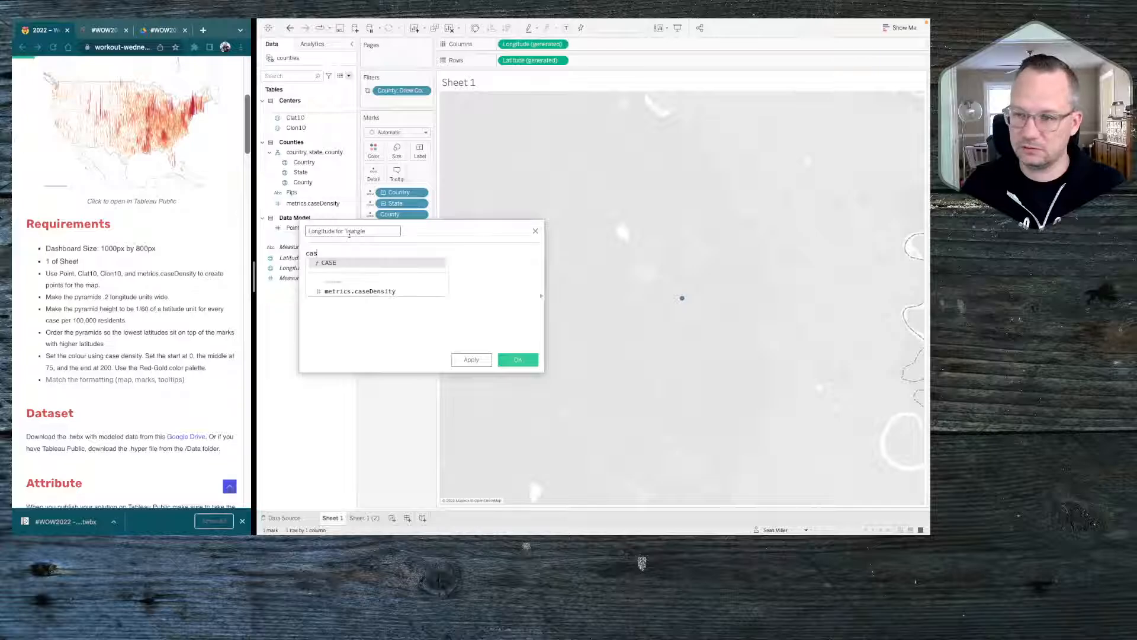
text( pon)
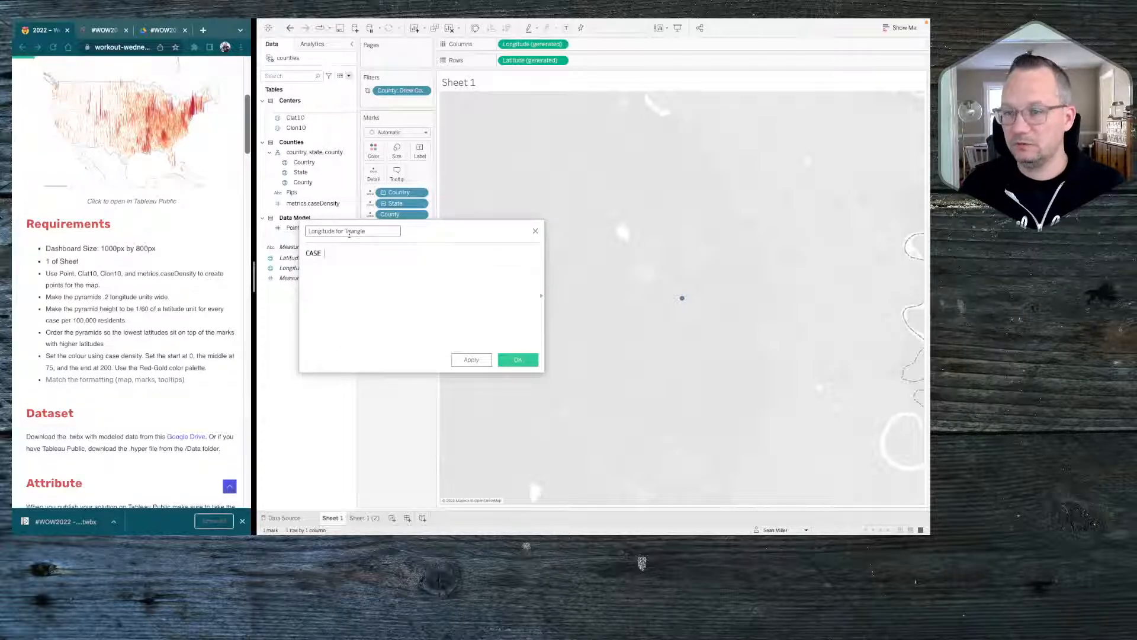
Begin the Longitude for Triangle formula as a CASE statement on the Point field
key(BackSpace)
text(int)
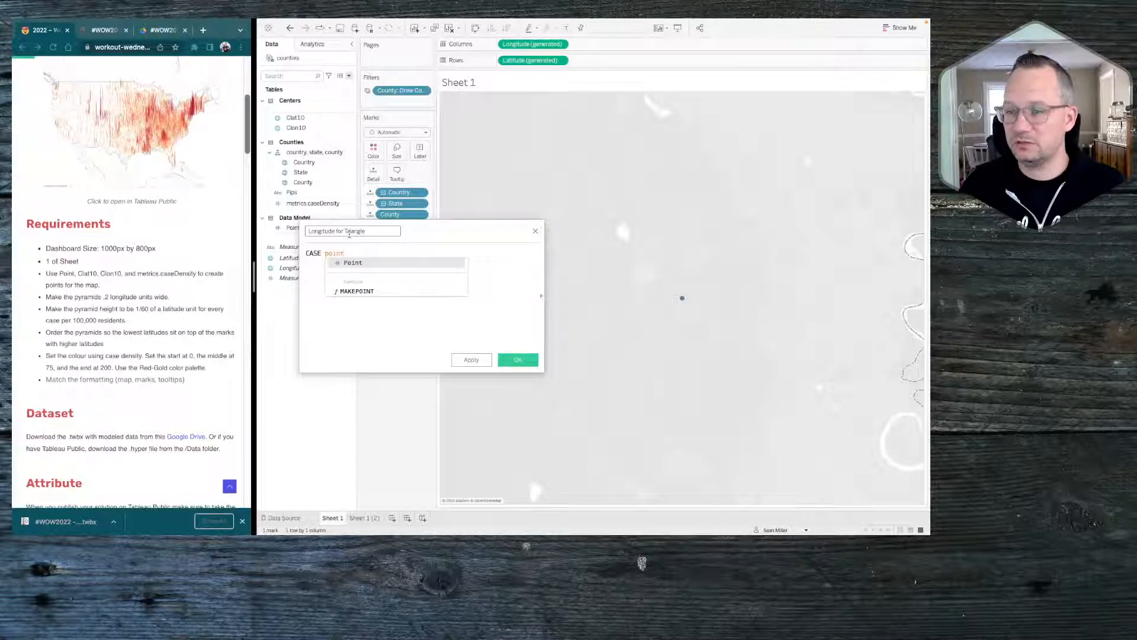
key(Return)
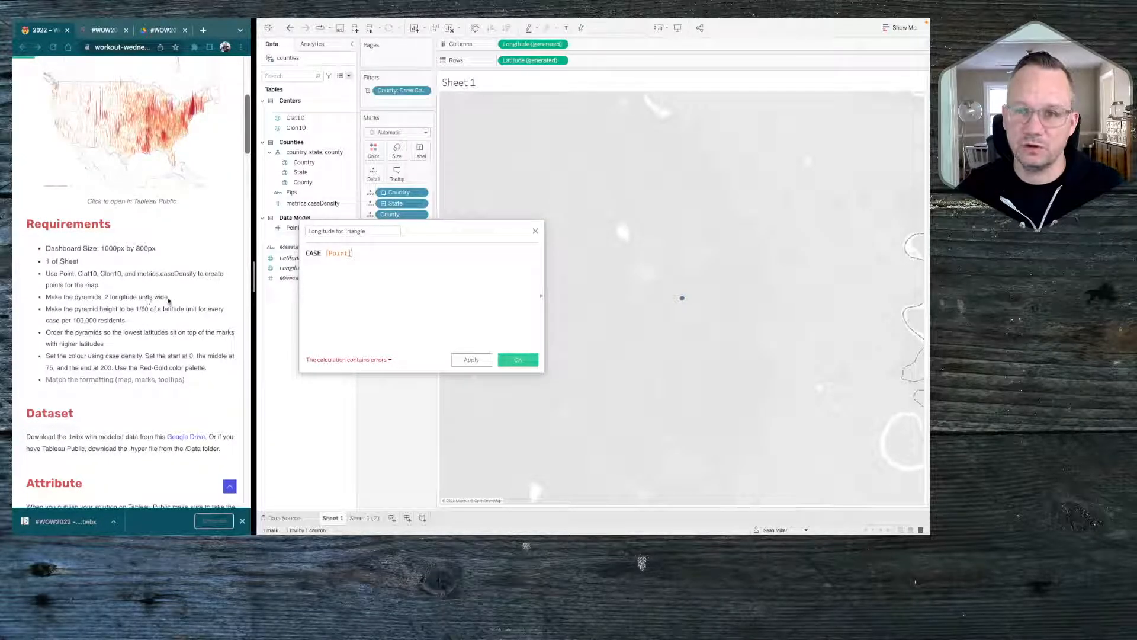
key(Return)
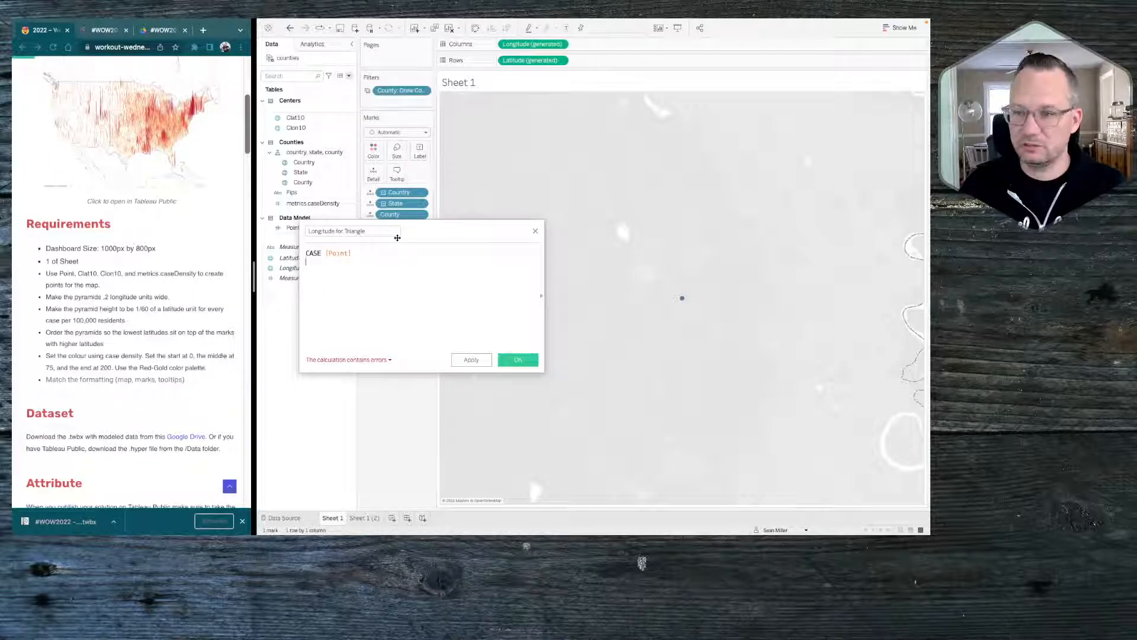
Add the branch for point 1 to the longitude formula, returning [Clon10] - .1
text(when 1)
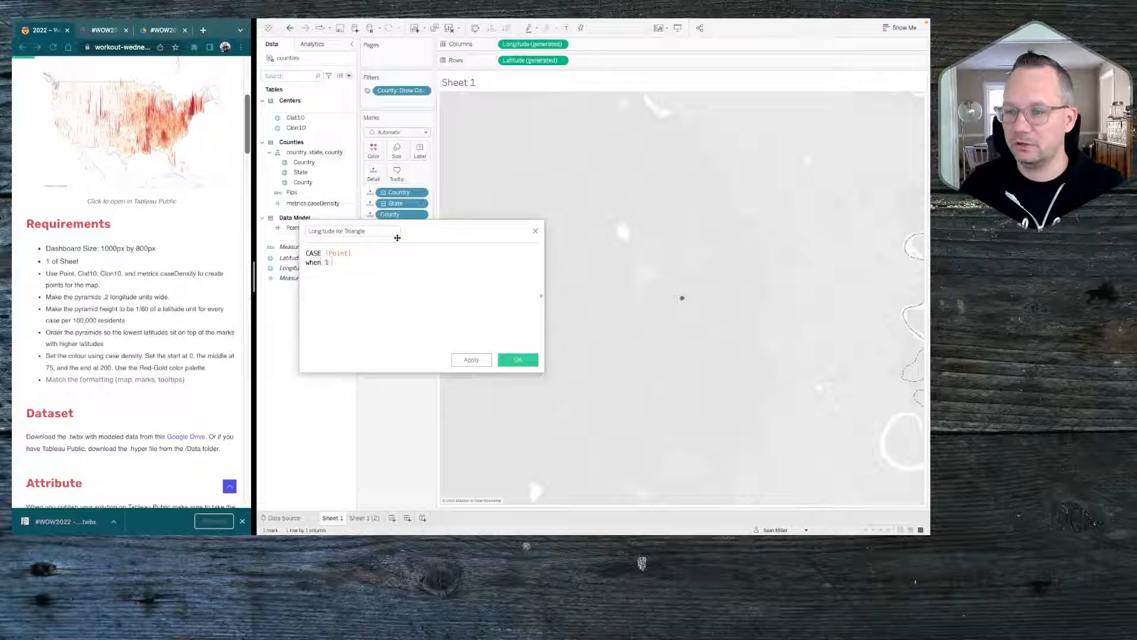
text( then )
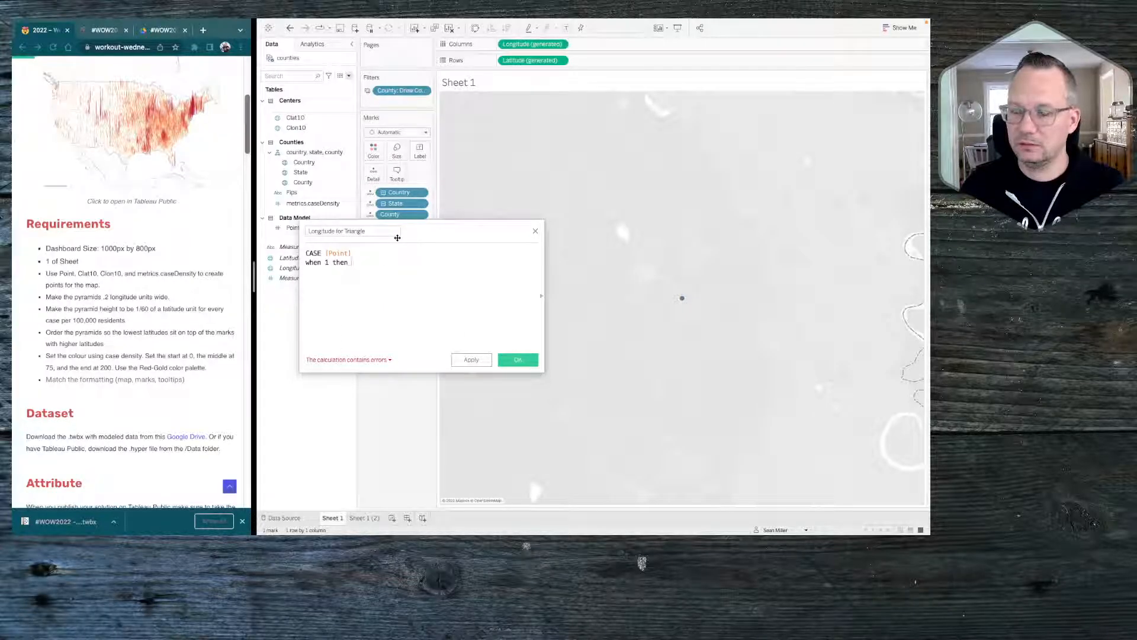
text([Clon10])
key(Return)
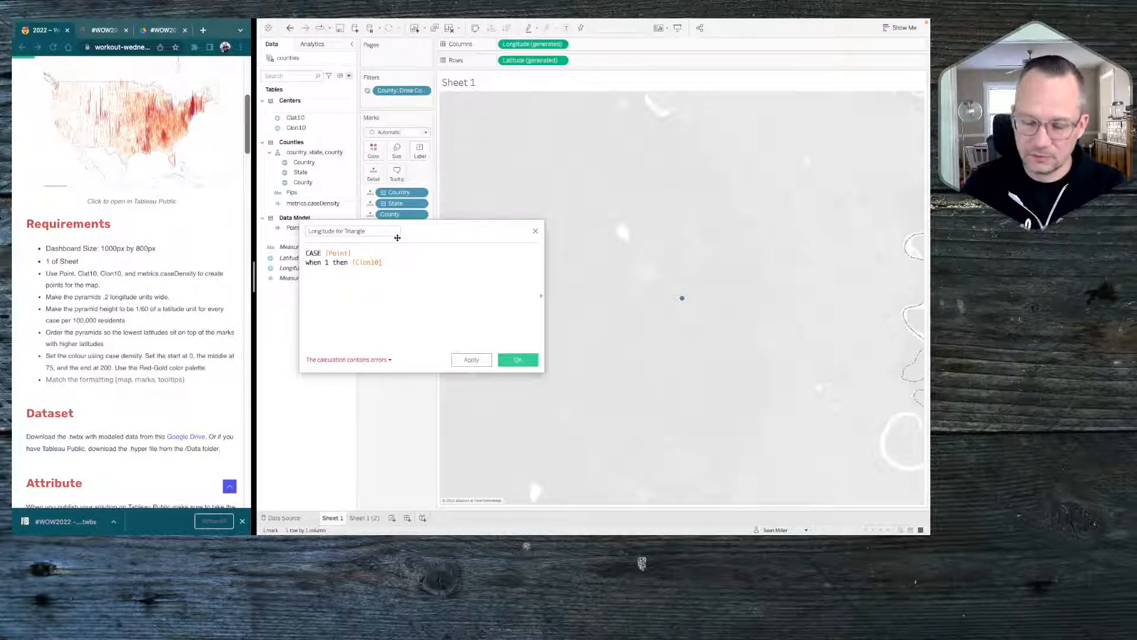
text(- .)
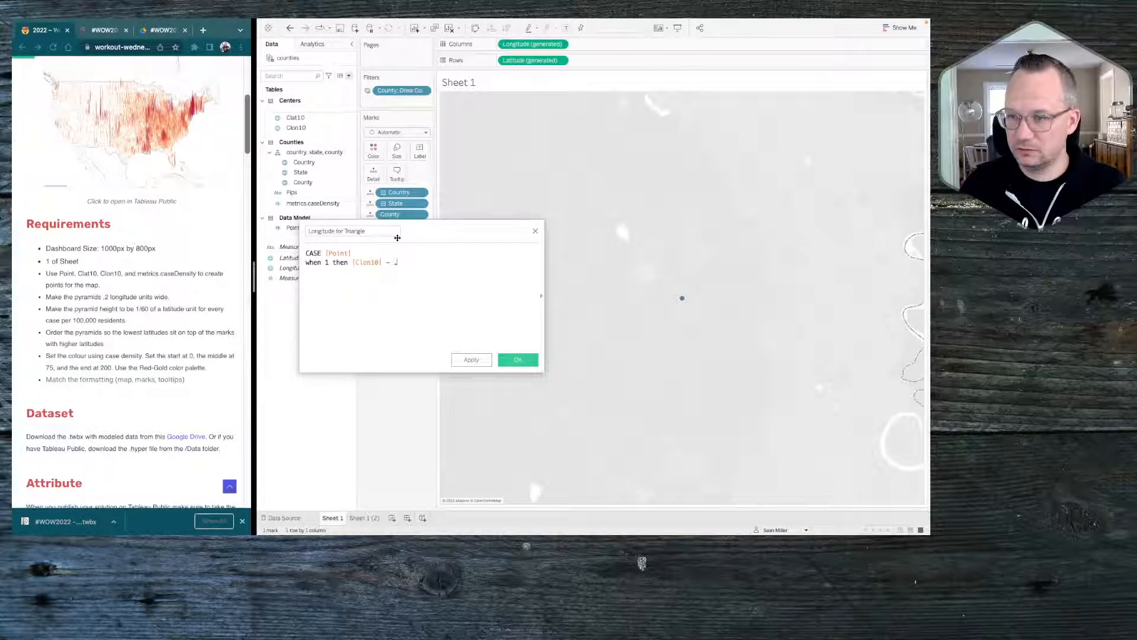
text(1)
Add the branch for point 2 to the longitude formula, returning [Clon10] without an offset
key(Return)
text(whe)
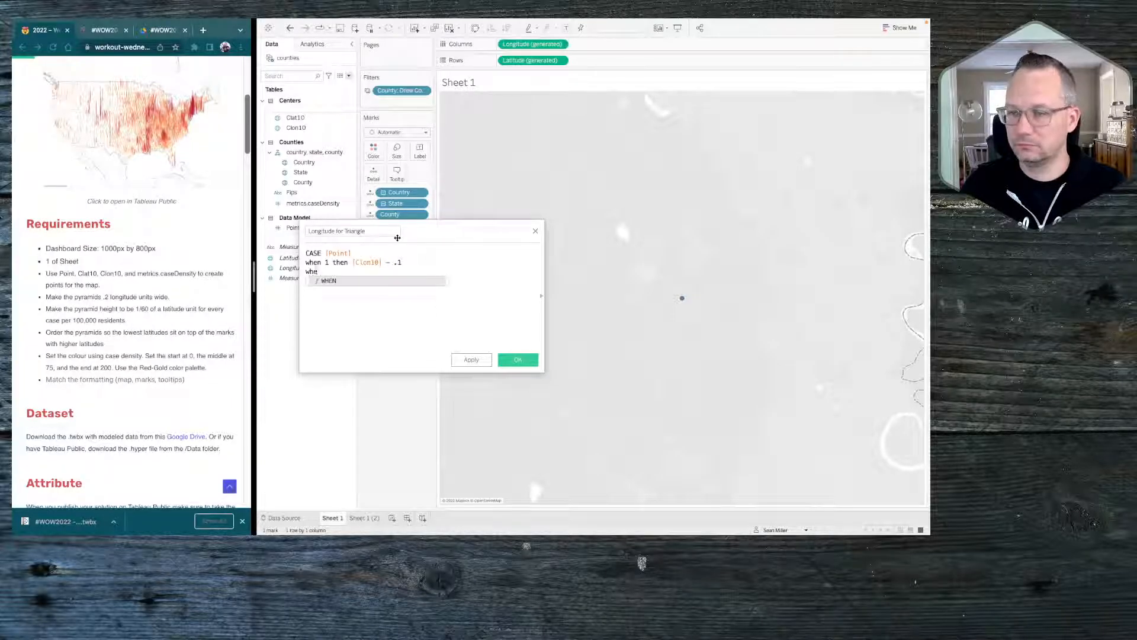
text(n 2 then )
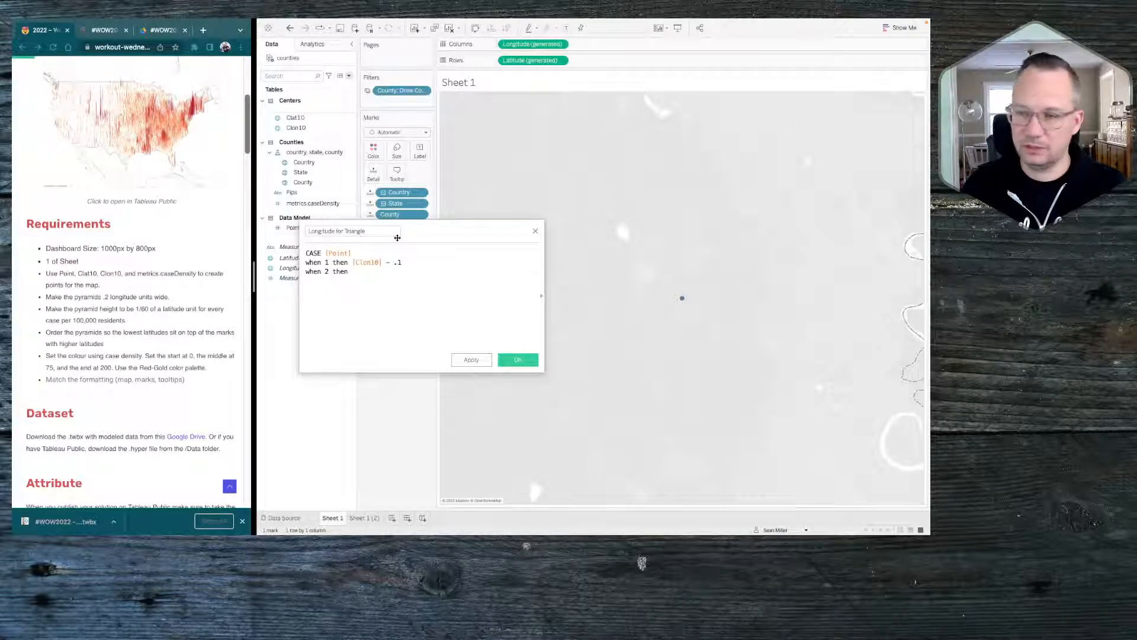
text(cl)
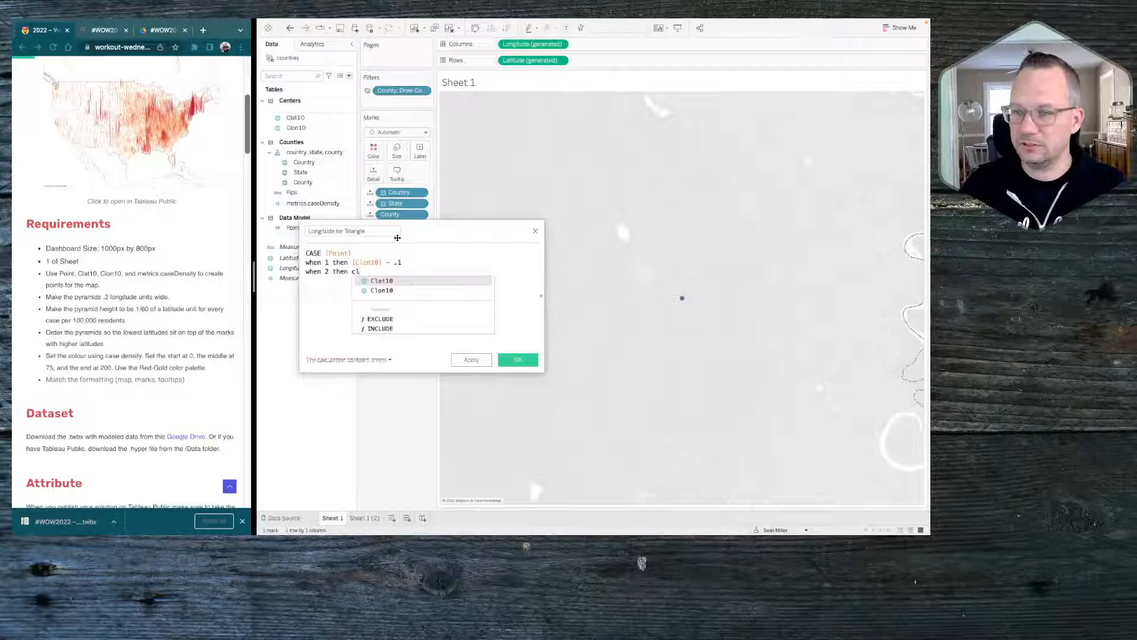
key(Down)
key(Return)
key(Return)
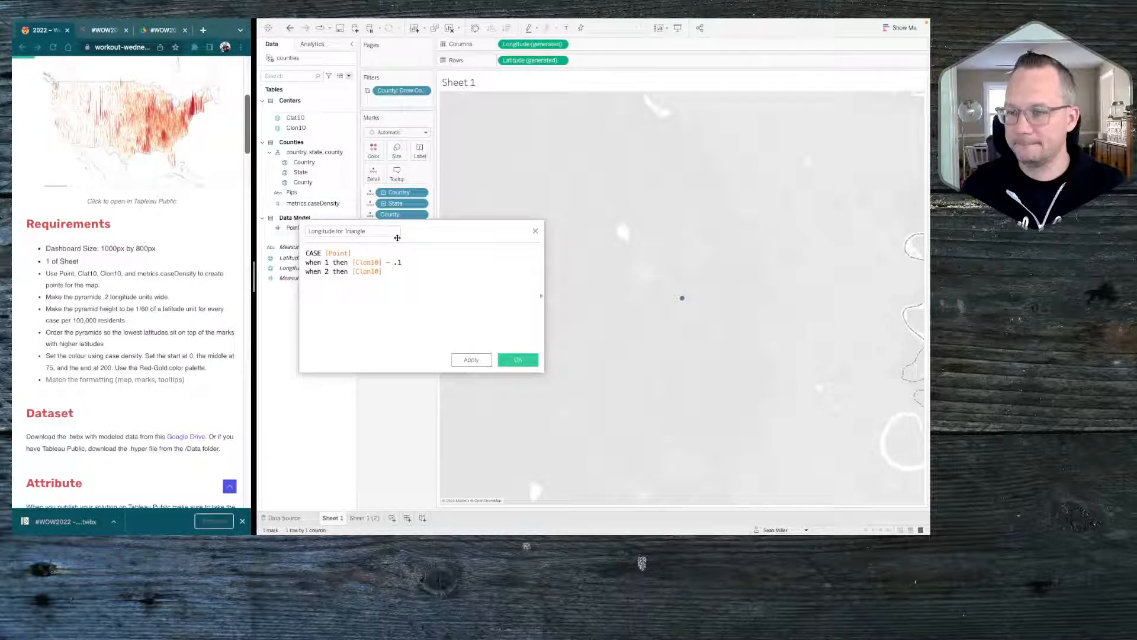
Add the branch for point 3 returning [Clon10] + .1, close the CASE statement with end, and save the longitude field
text(when)
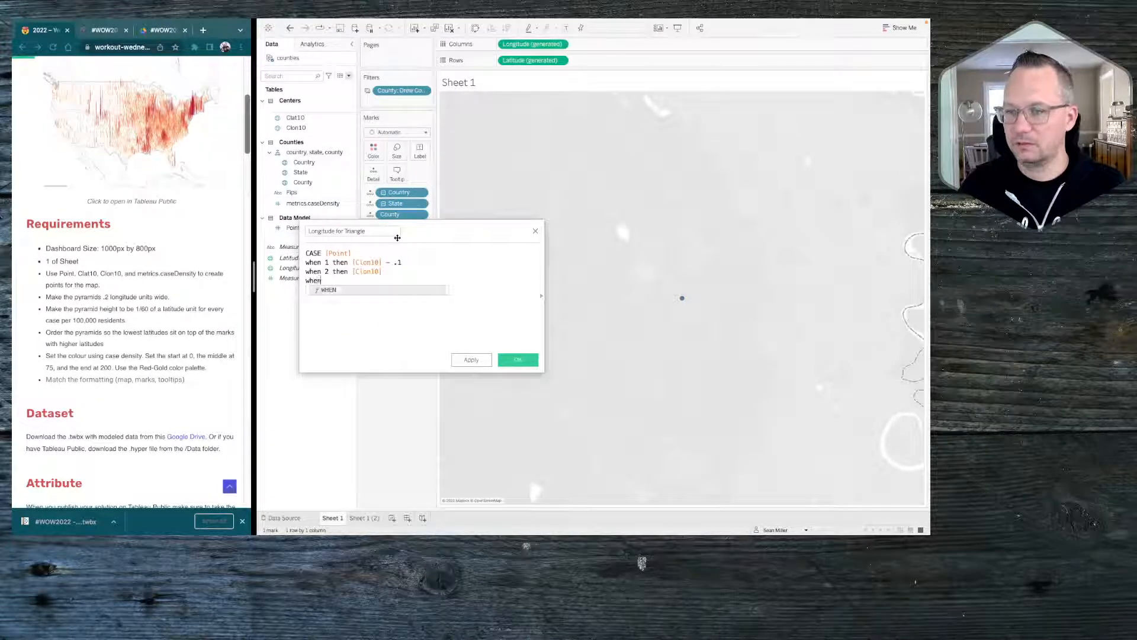
text( 3 then )
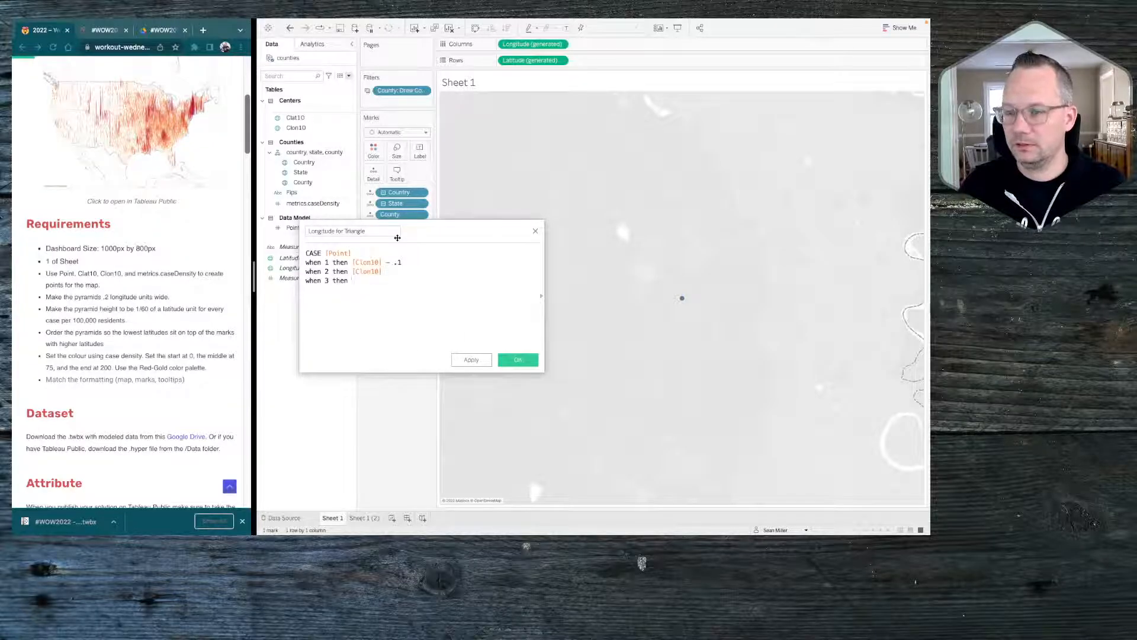
text(cl)
key(Down)
key(Return)
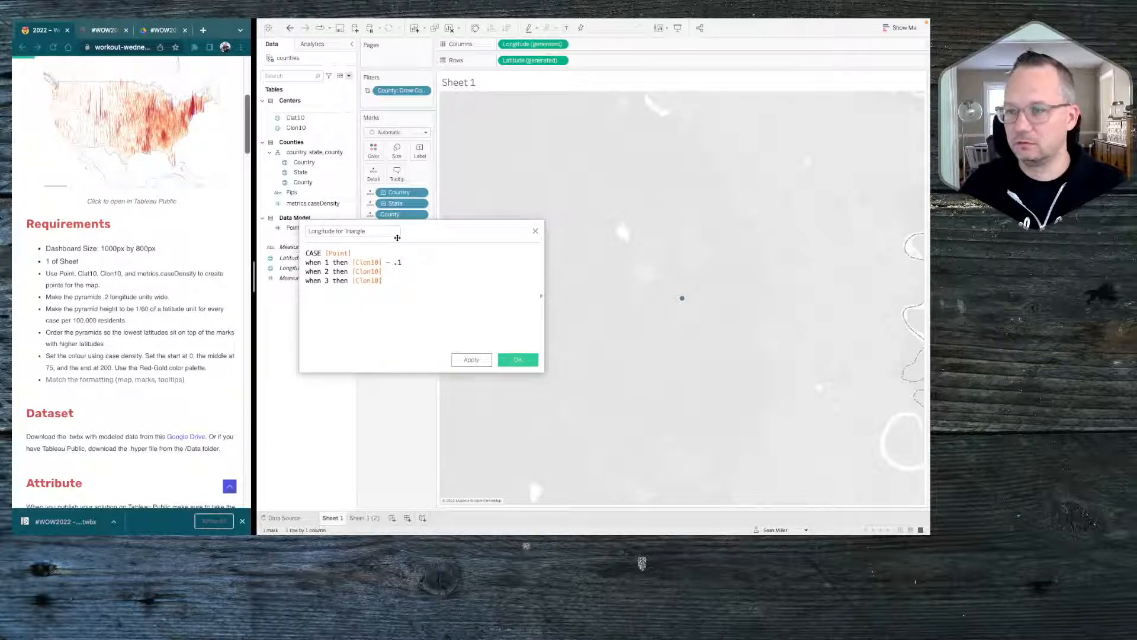
text(+ )
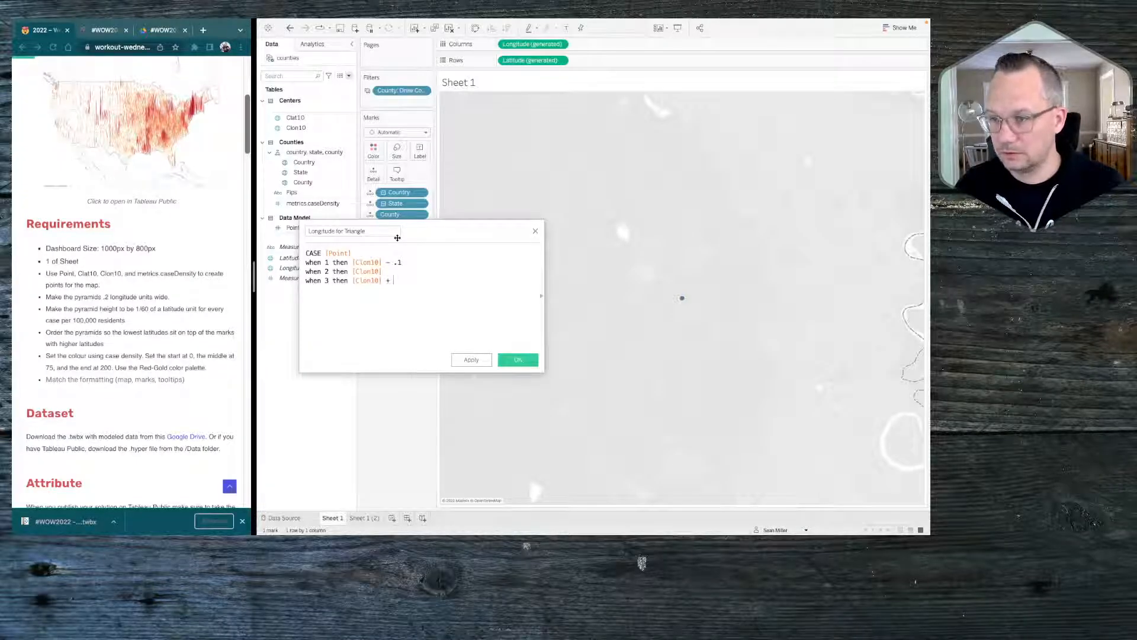
text(/1)
key(BackSpace)
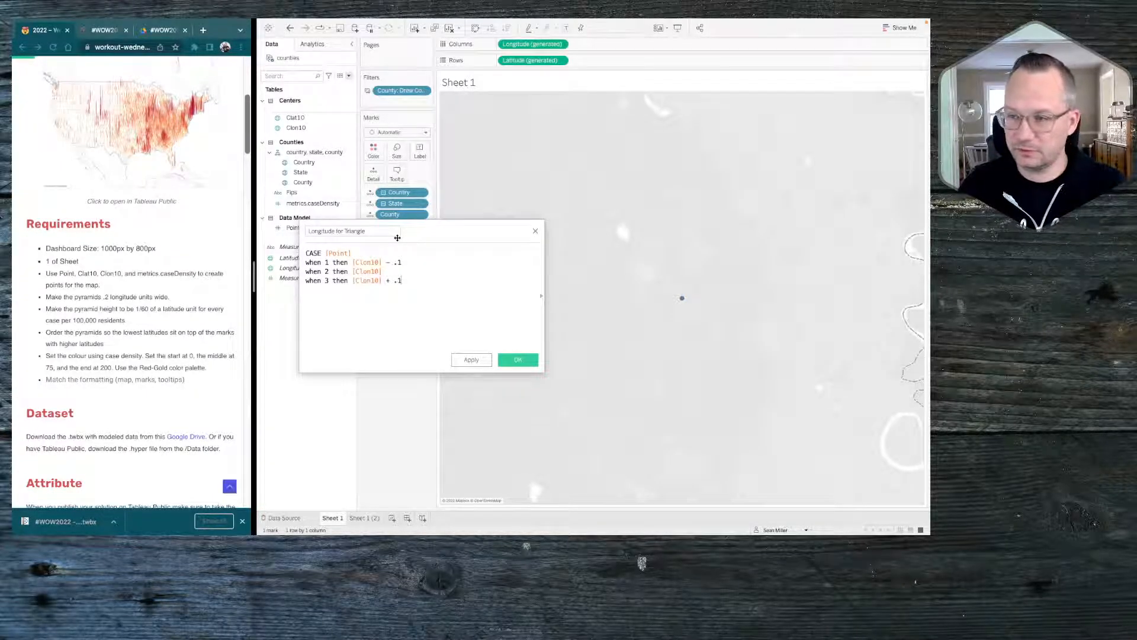
key(Return)
text(end)
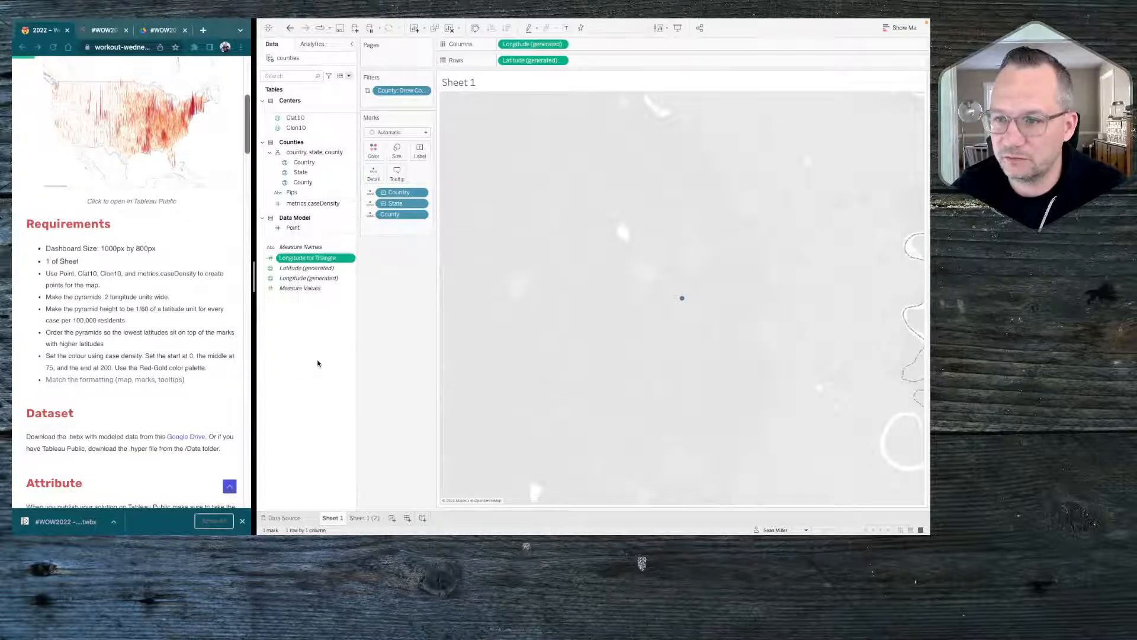
Start a new calculated field and highlight the pyramid width and height requirements on the challenge page
right_click(303, 357)
click(318, 363)
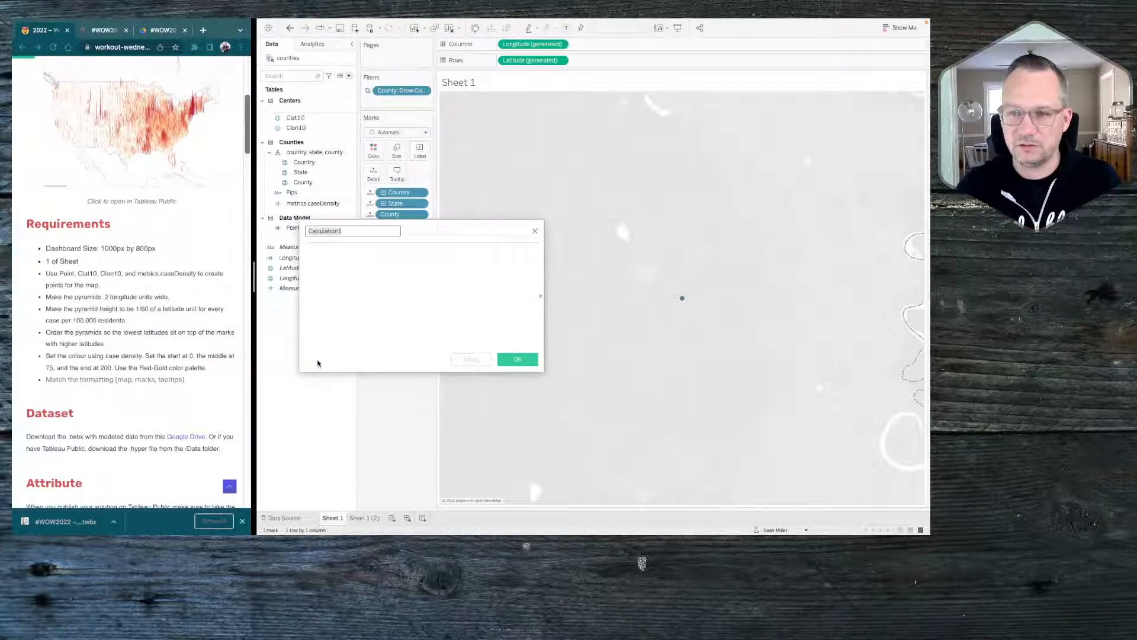
click(46, 300)
drag(171, 297, 41, 300)
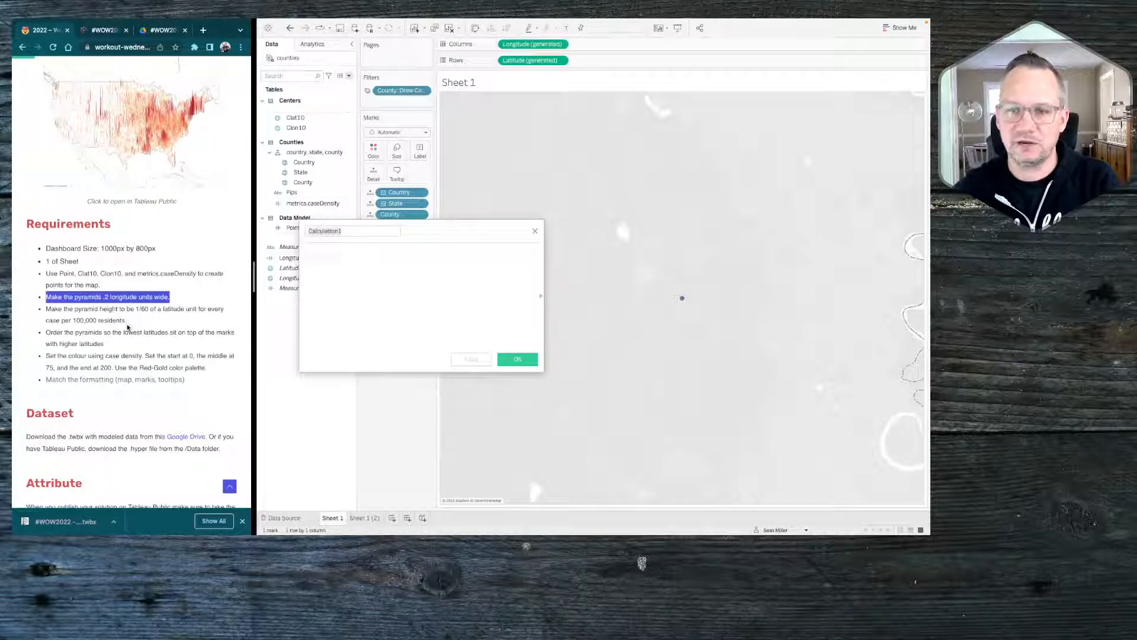
drag(128, 322, 44, 316)
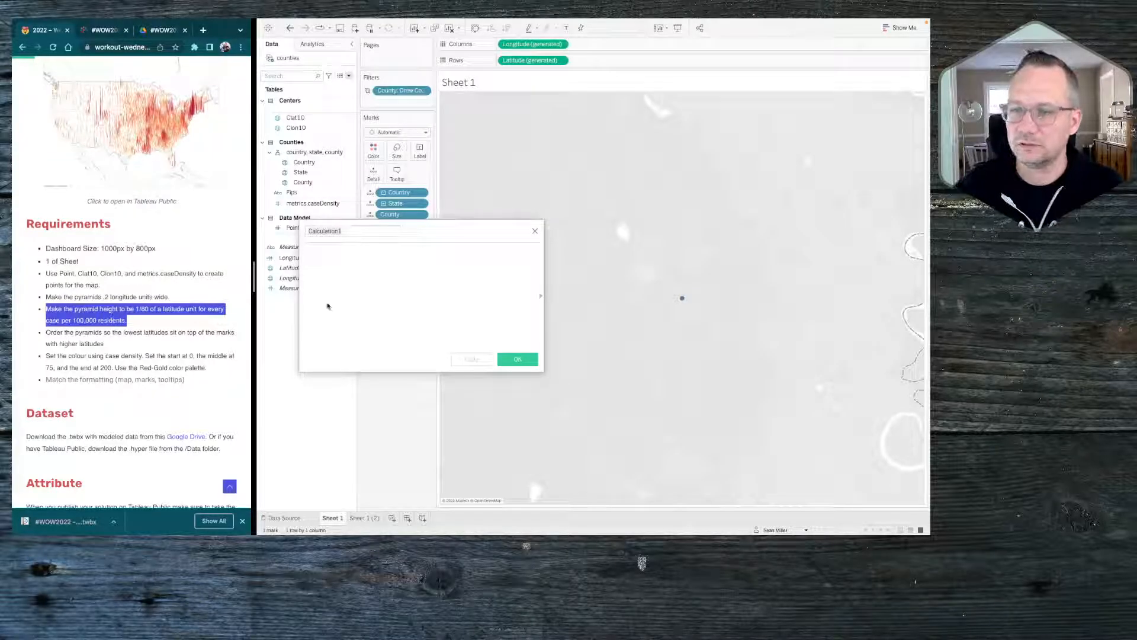
Name the new calculated field Latitude for Triangle and go to its formula area
click(357, 232)
double_click(356, 232)
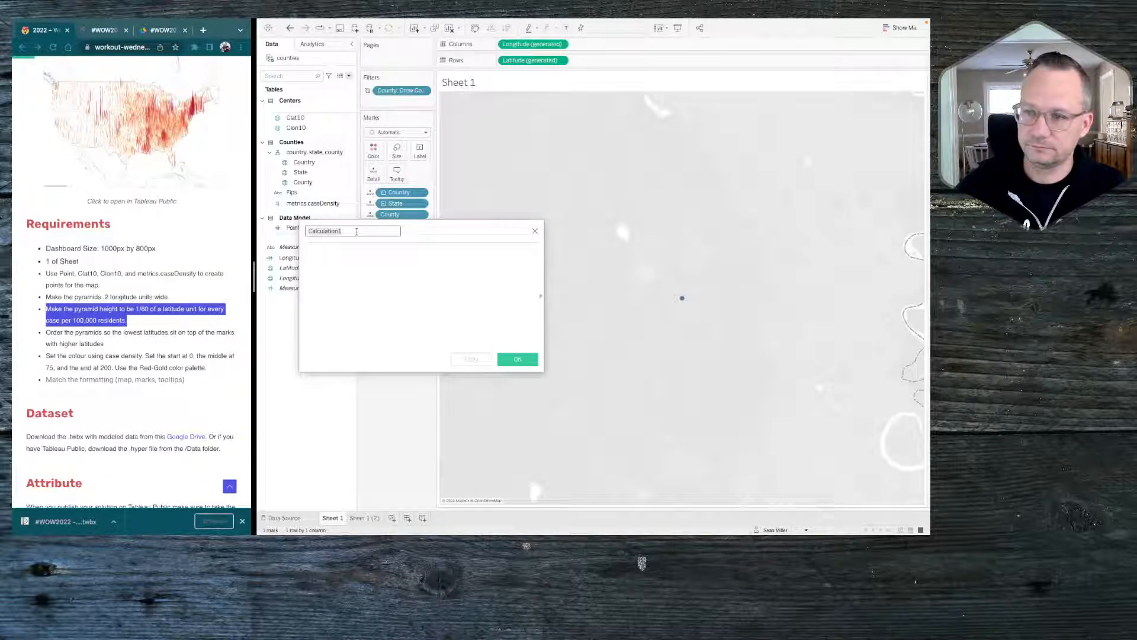
text(Latitude)
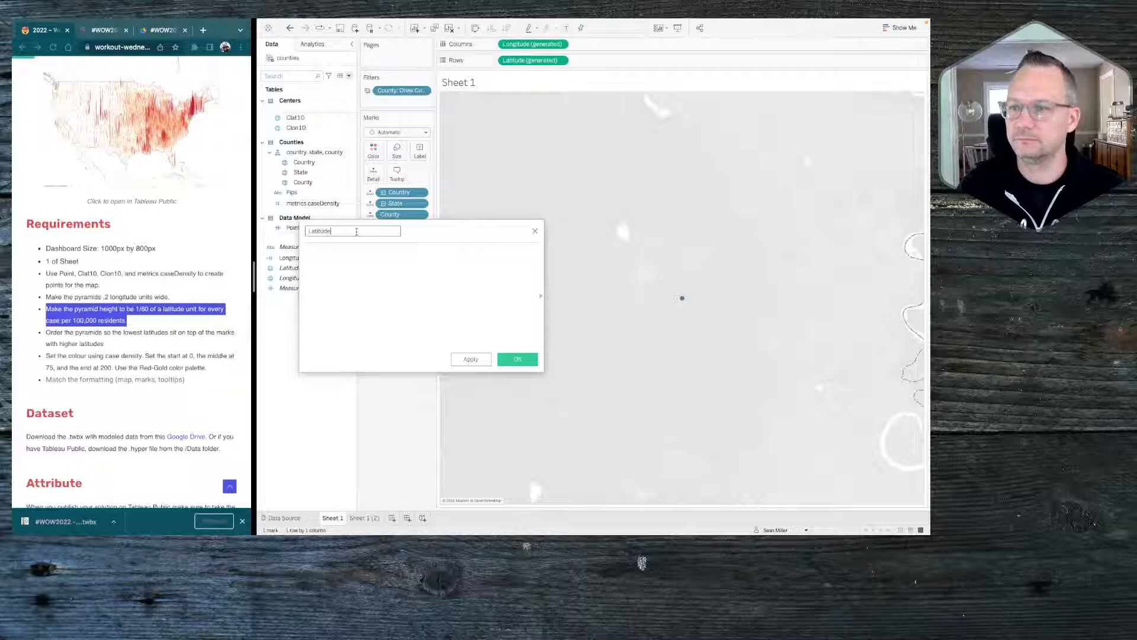
text( for Triangle)
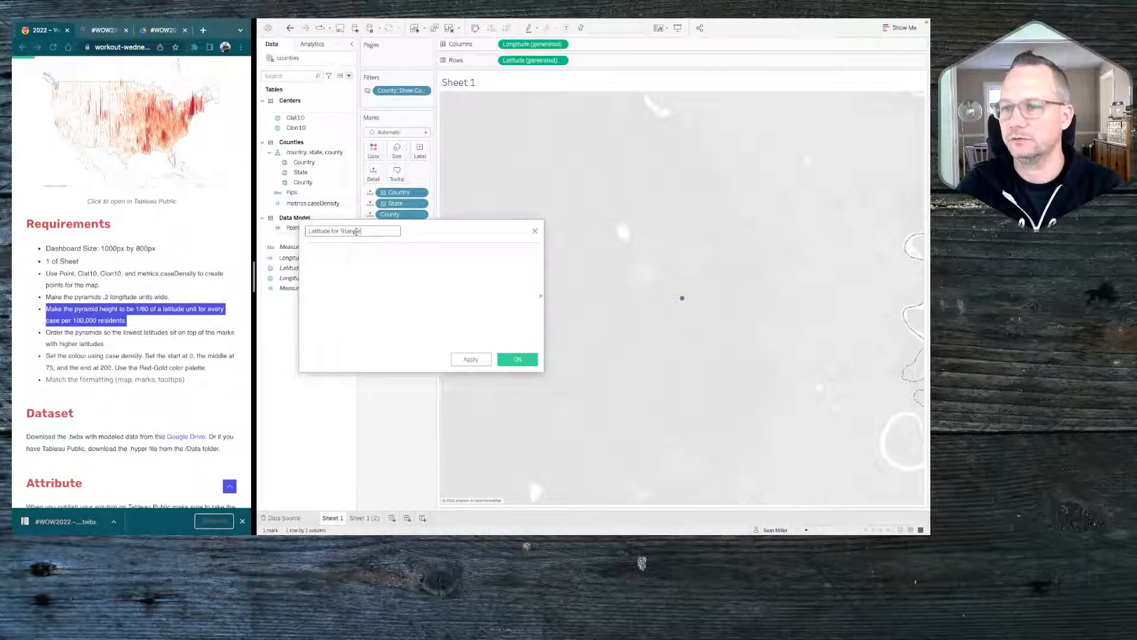
key(Tab)
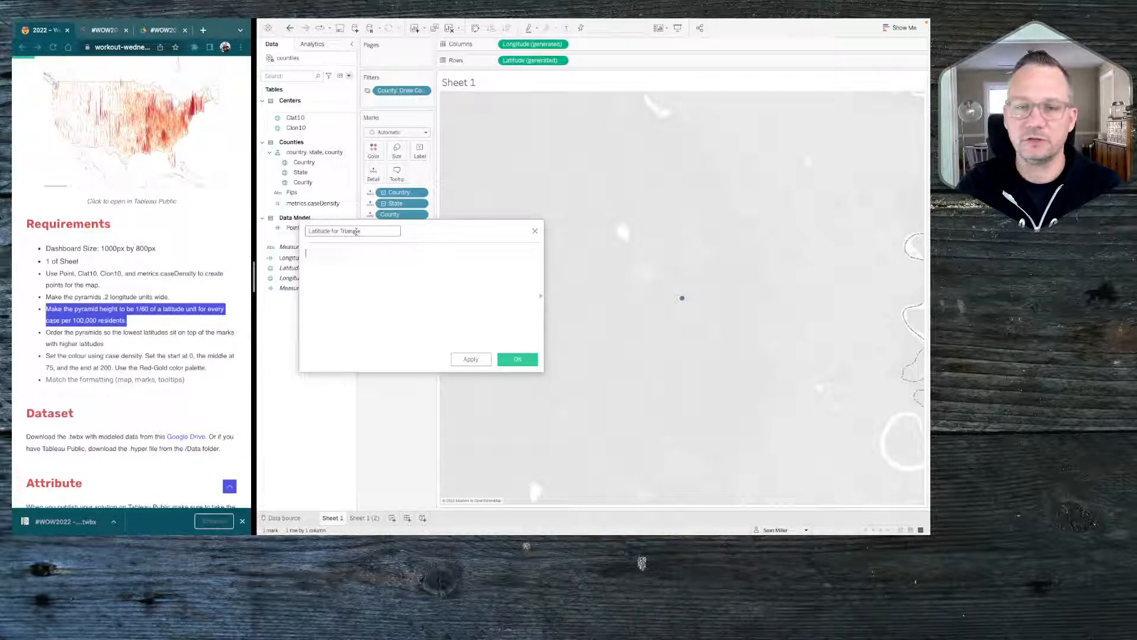
Begin the latitude formula with CASE and a branch for 1 that returns [Clat10]
text(CASE)
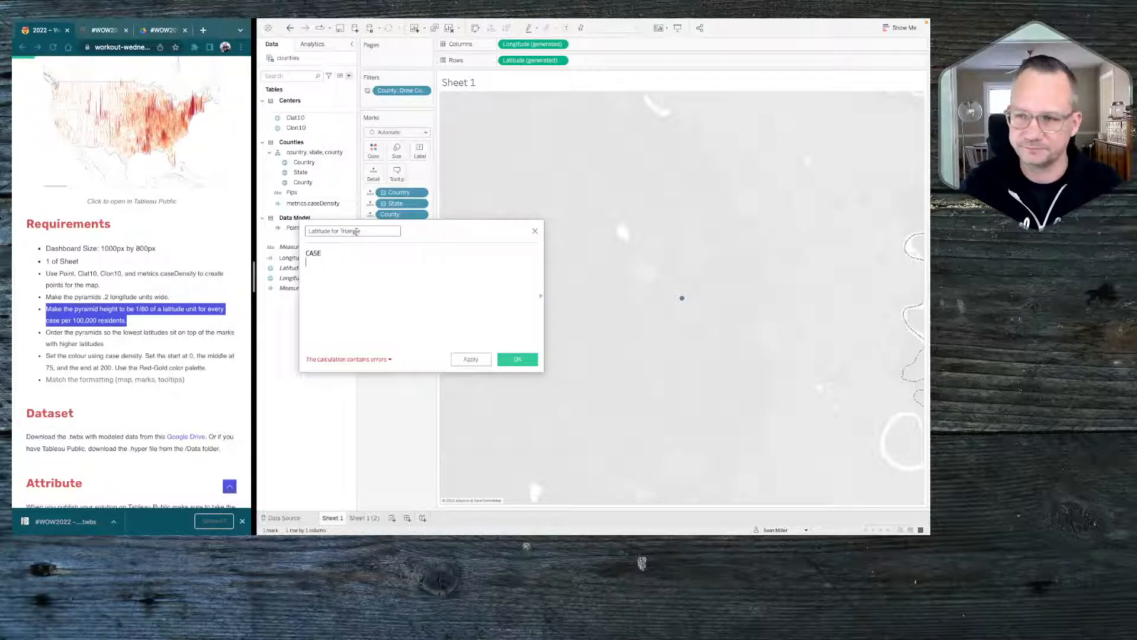
text(when )
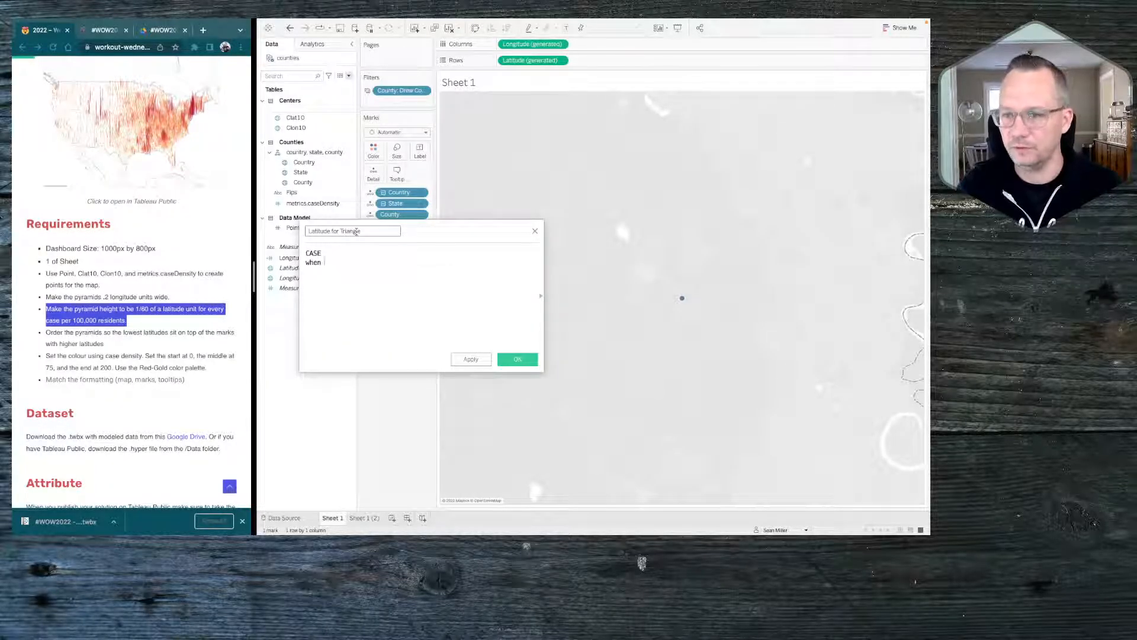
text(1 the )
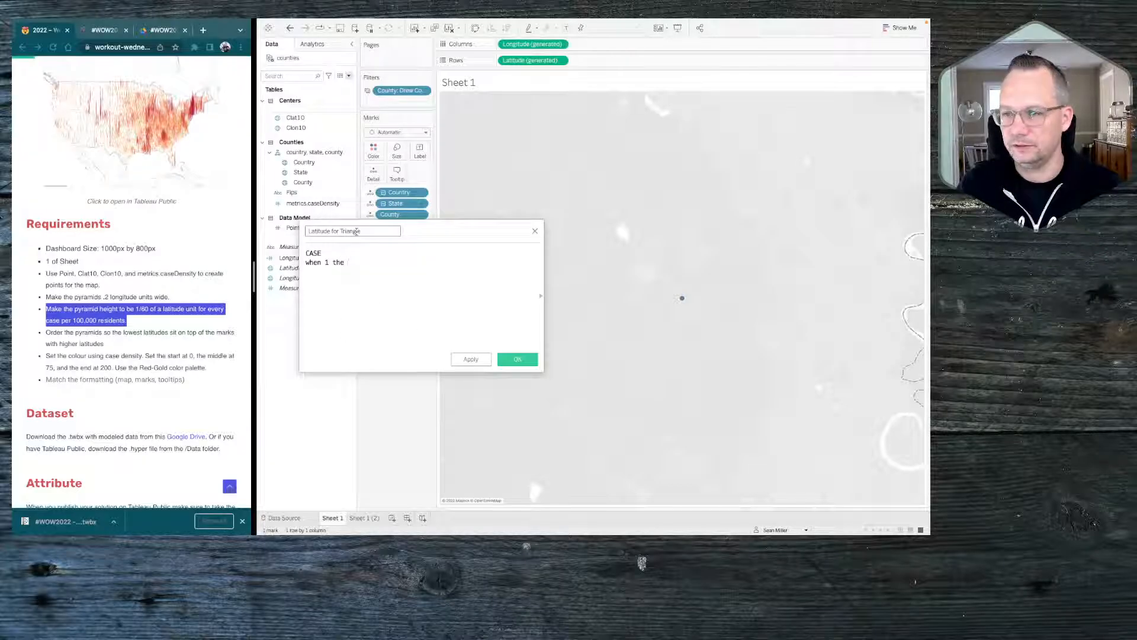
text(n )
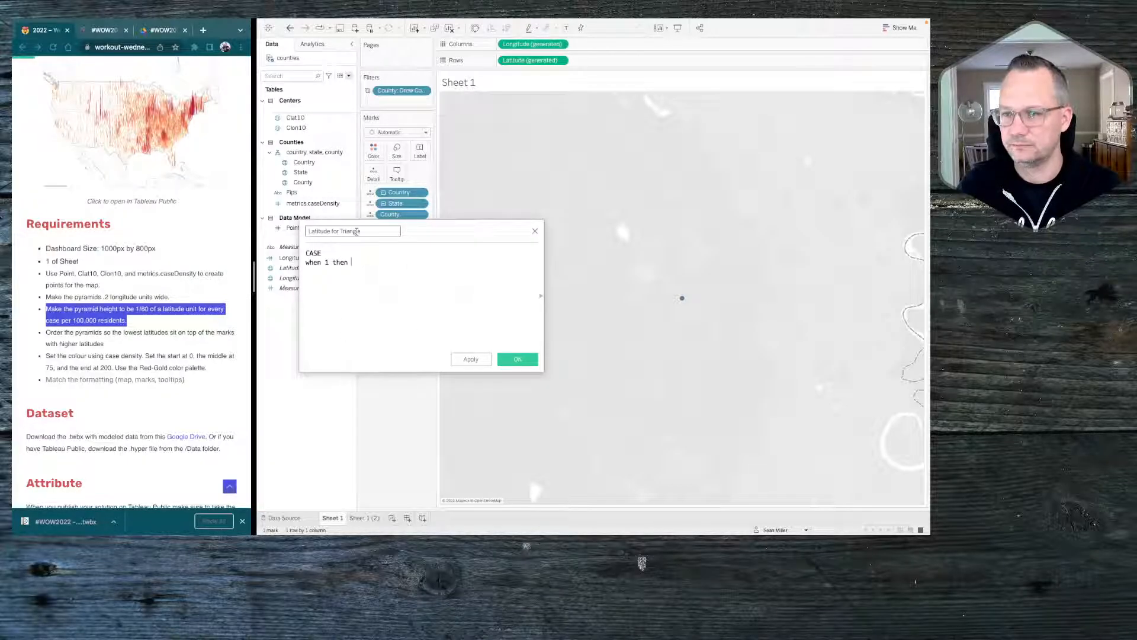
text(cla)
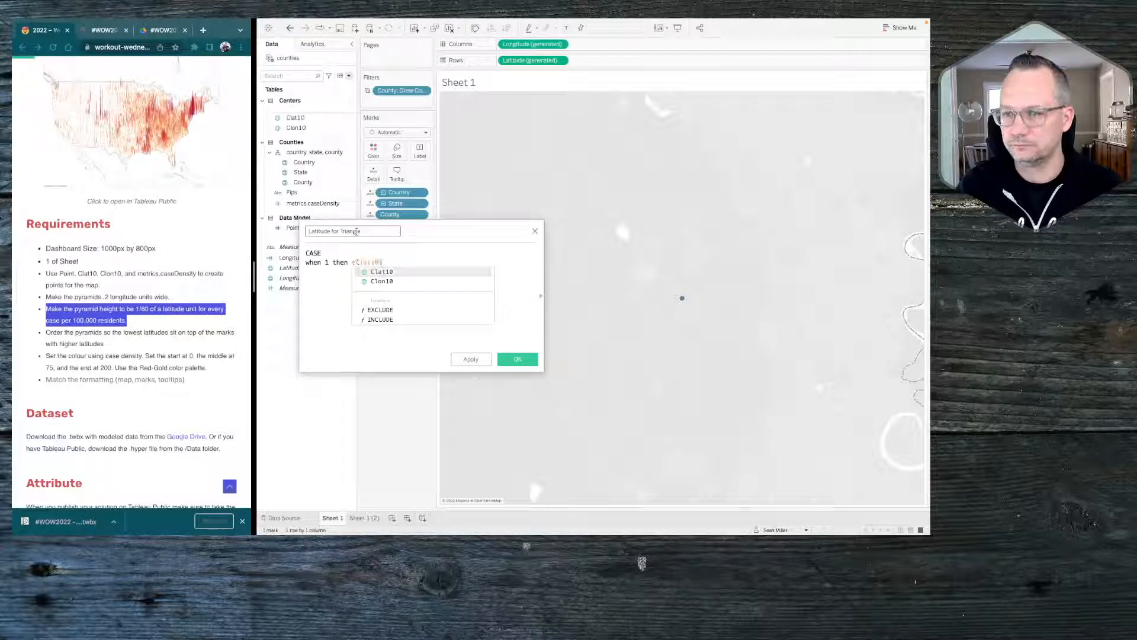
key(Return)
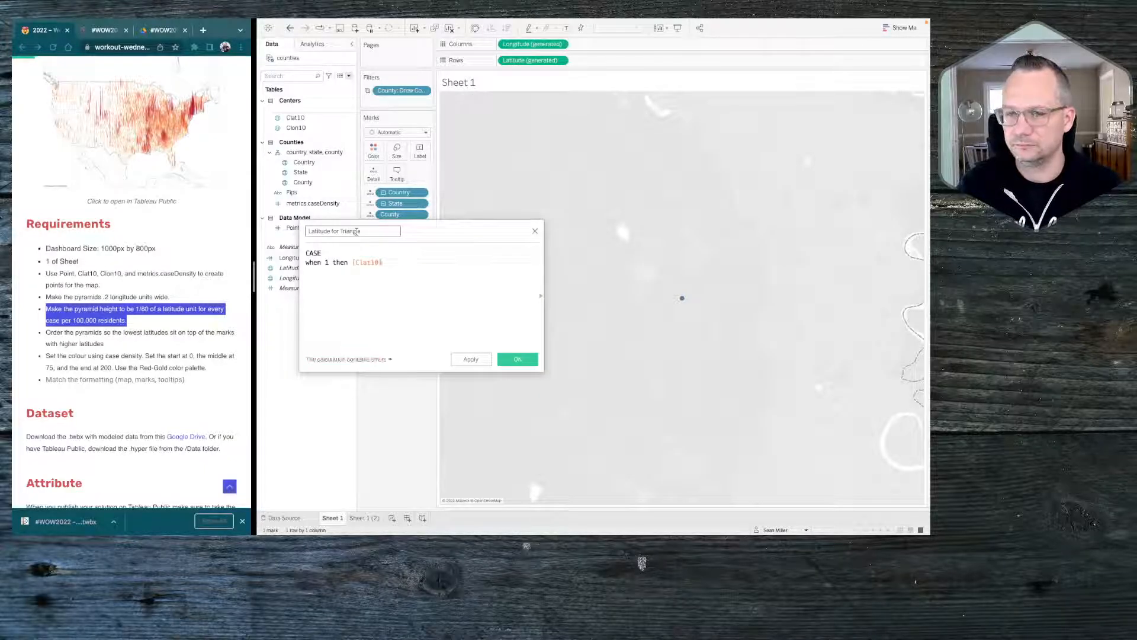
Add a branch for 2 to the latitude formula that returns [metrics.caseDensity]/60
key(Return)
text(when 2)
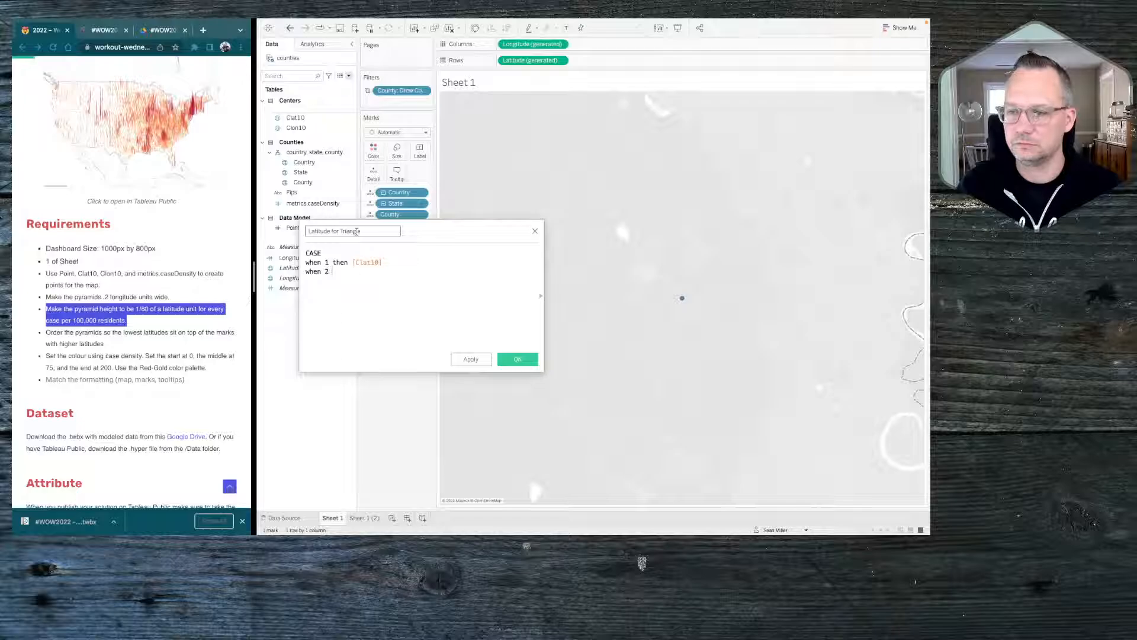
text( then )
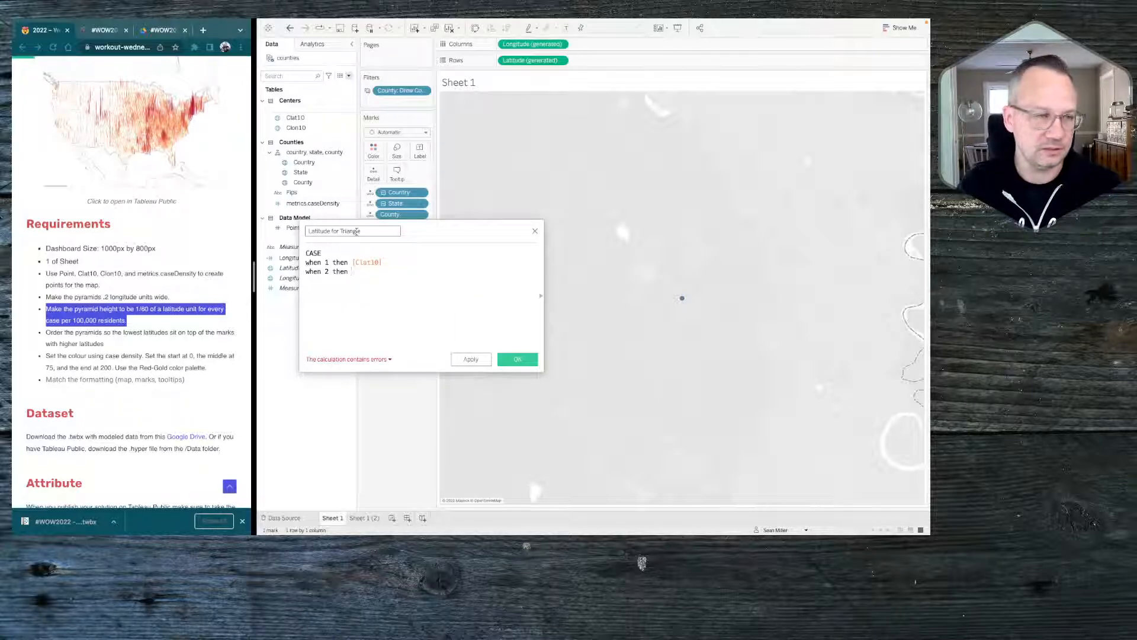
text([metrics.caseDensity])
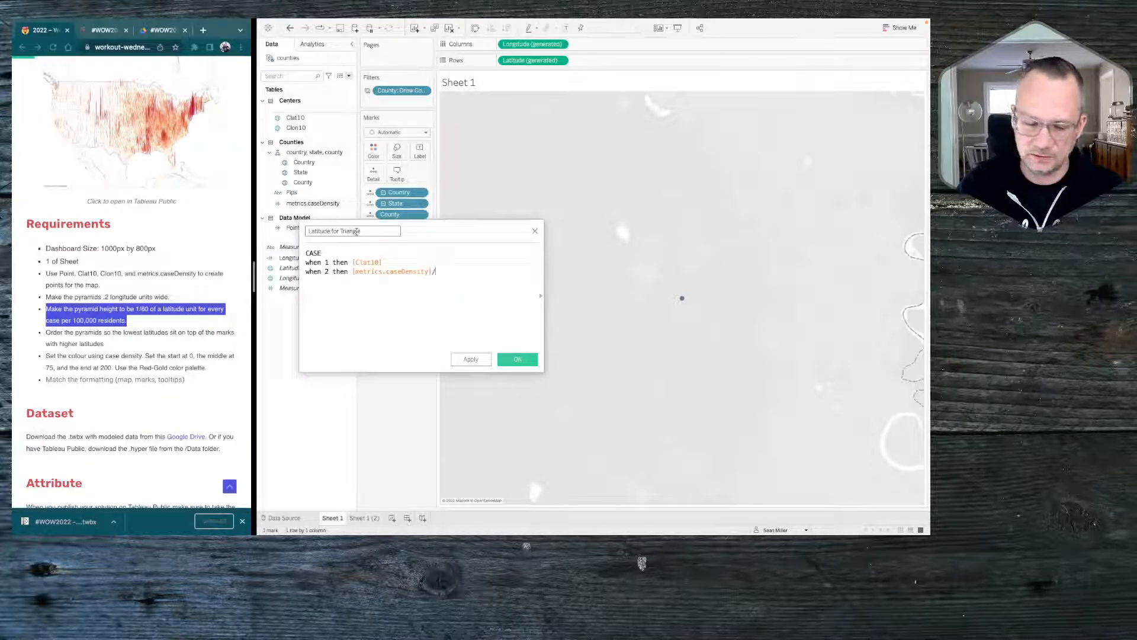
text(/60)
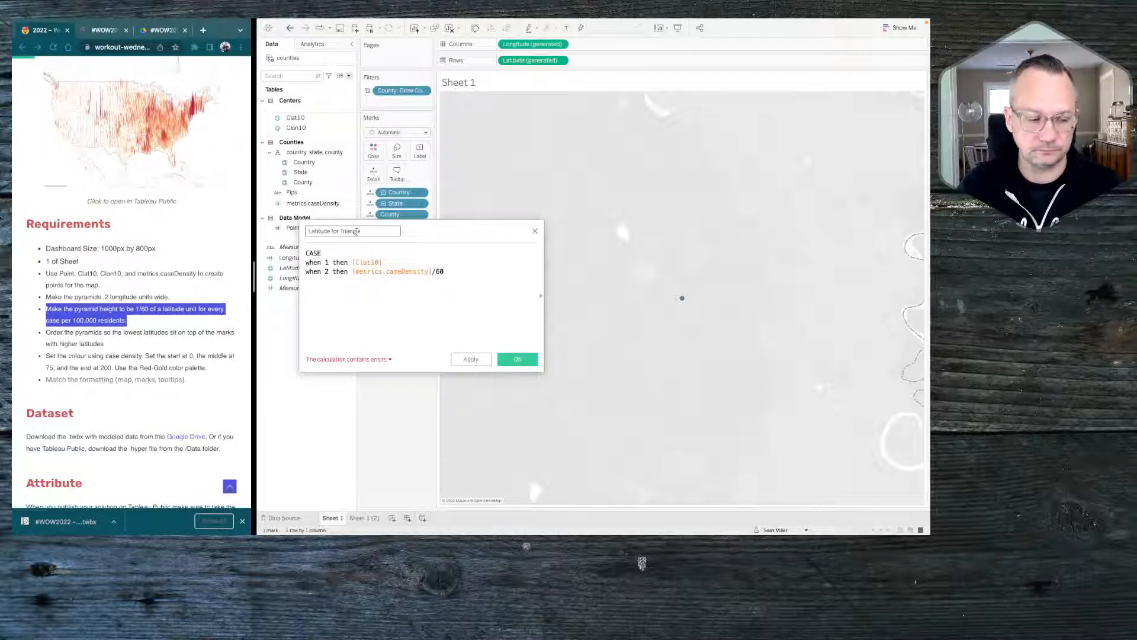
Add a branch for 3 that returns [Clat10] and close the CASE statement with END
key(Return)
text(when 2)
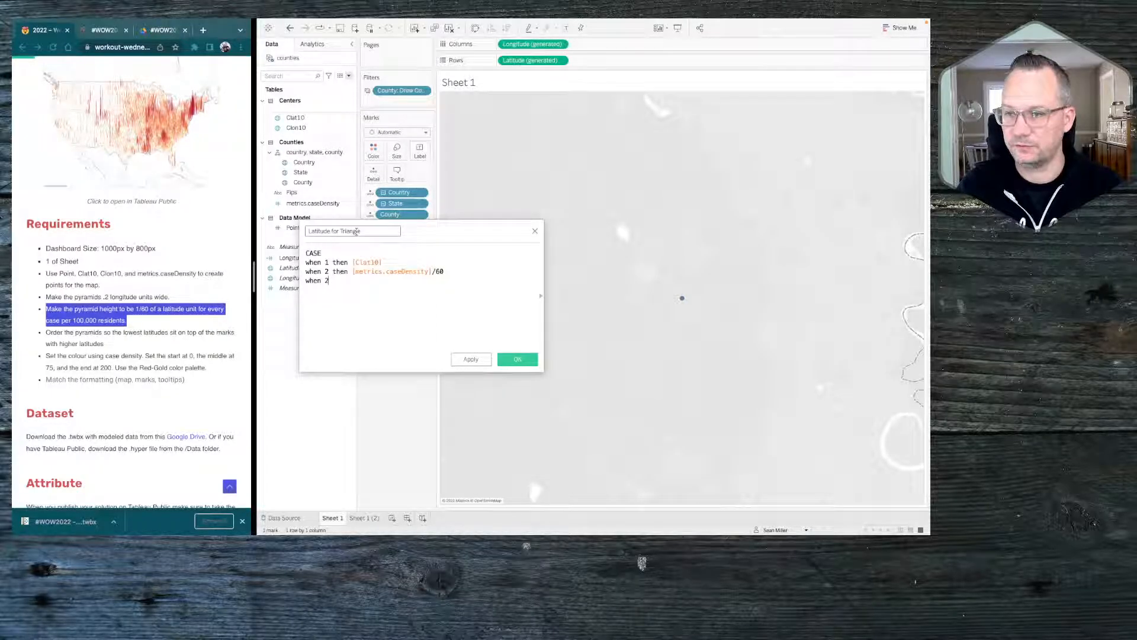
key(BackSpace)
text(3 then cla)
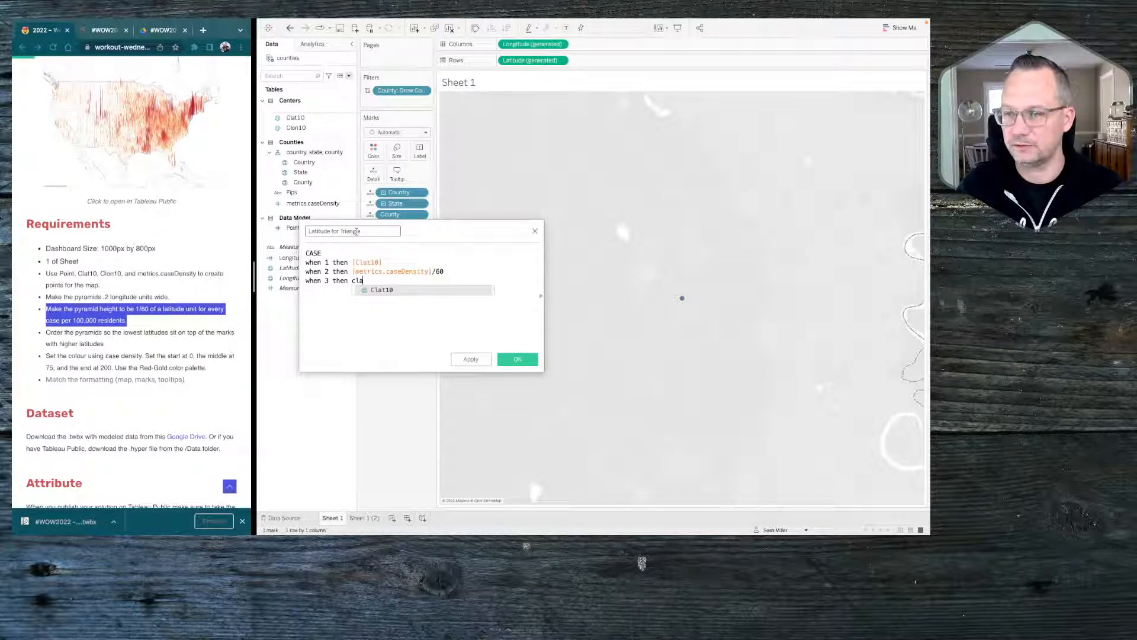
key(Return)
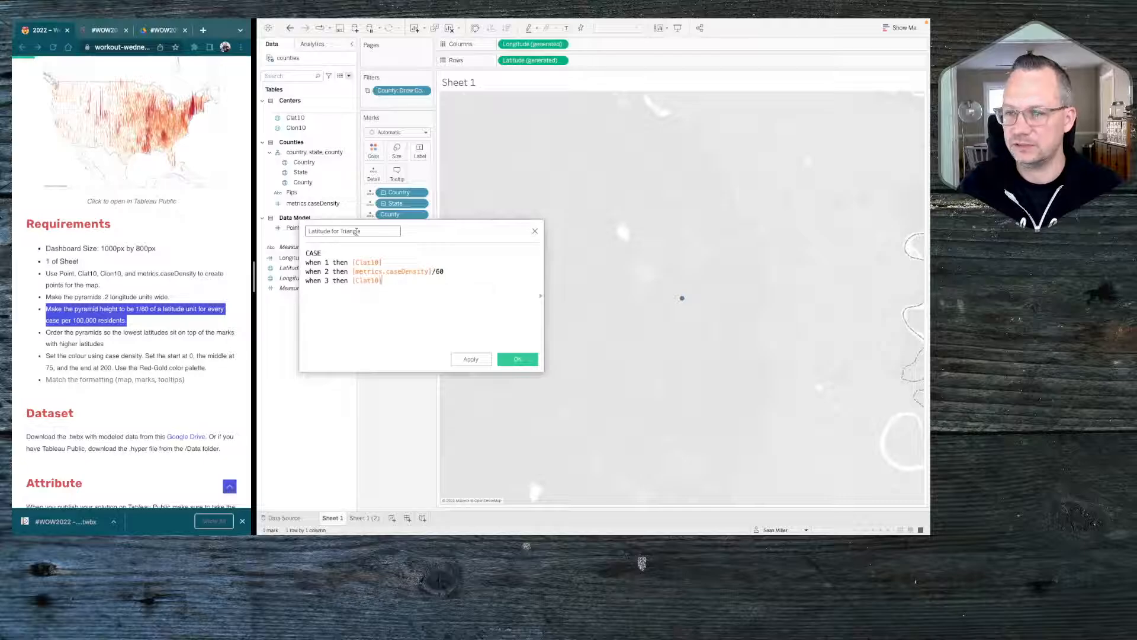
key(Return)
text(END)
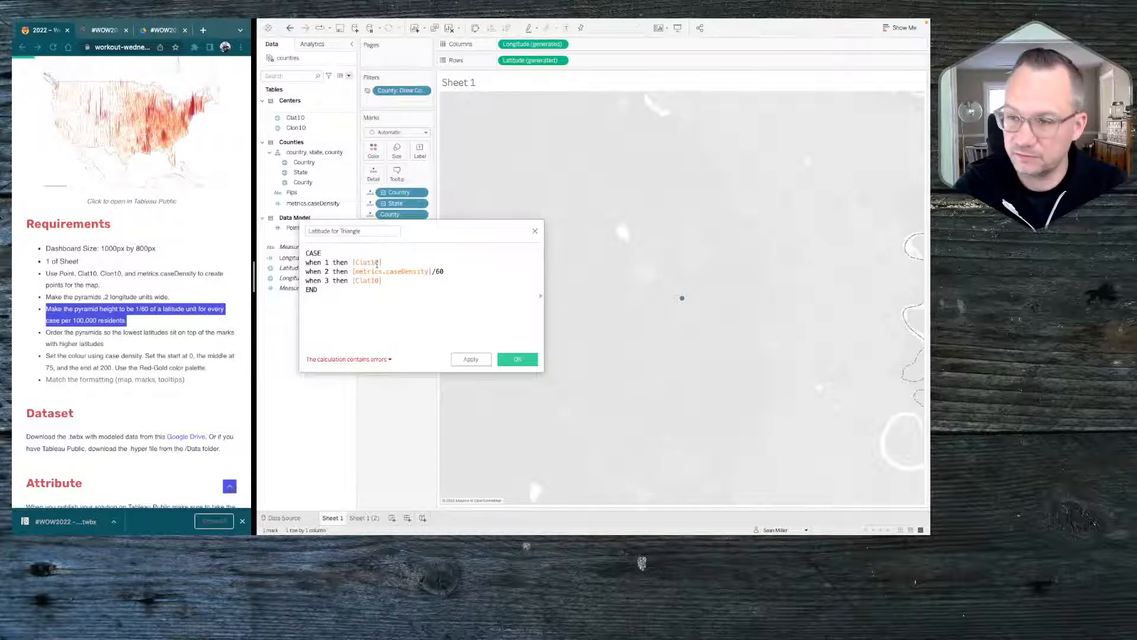
Make [Point] the expression tested by the CASE statement and save the Latitude for Triangle field
scroll(377, 264, up, 2)
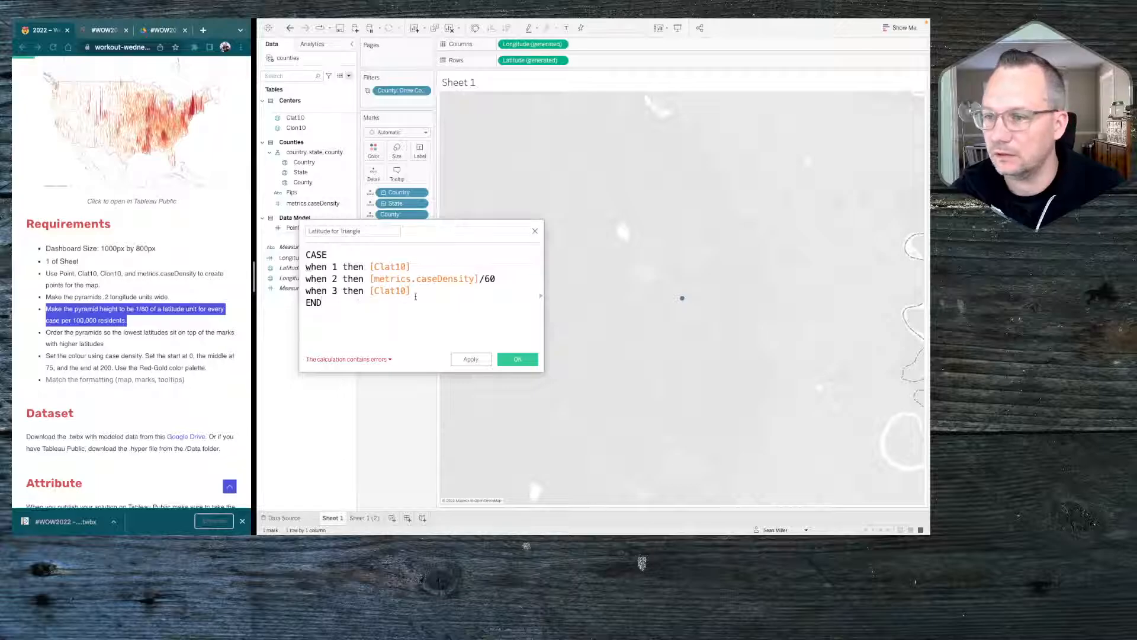
click(334, 254)
text([Point)
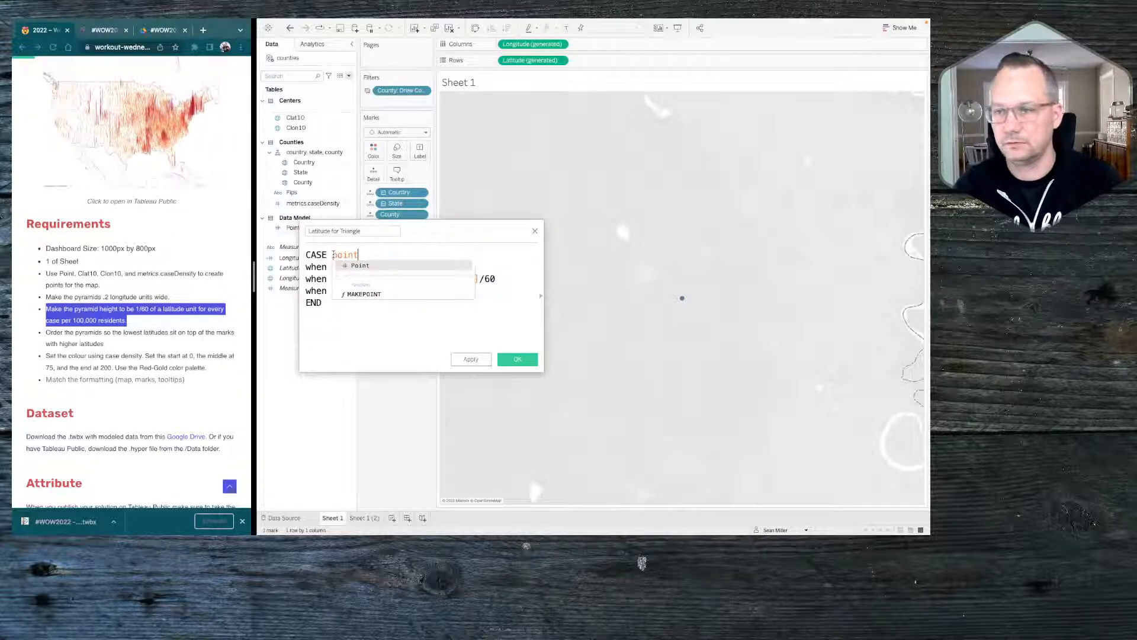
key(Return)
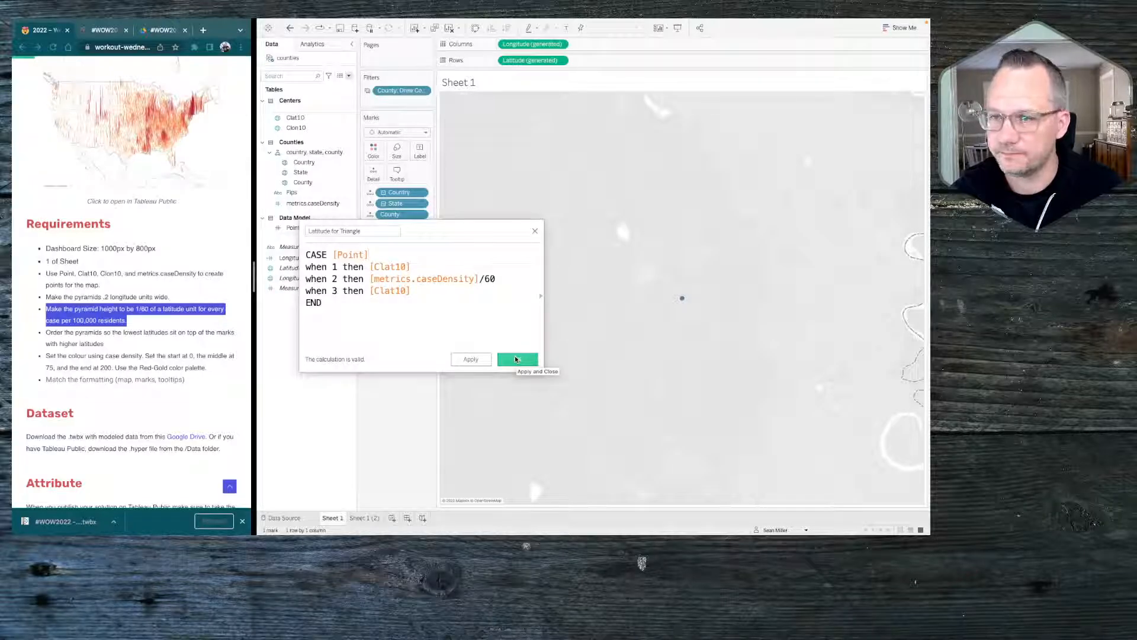
click(516, 359)
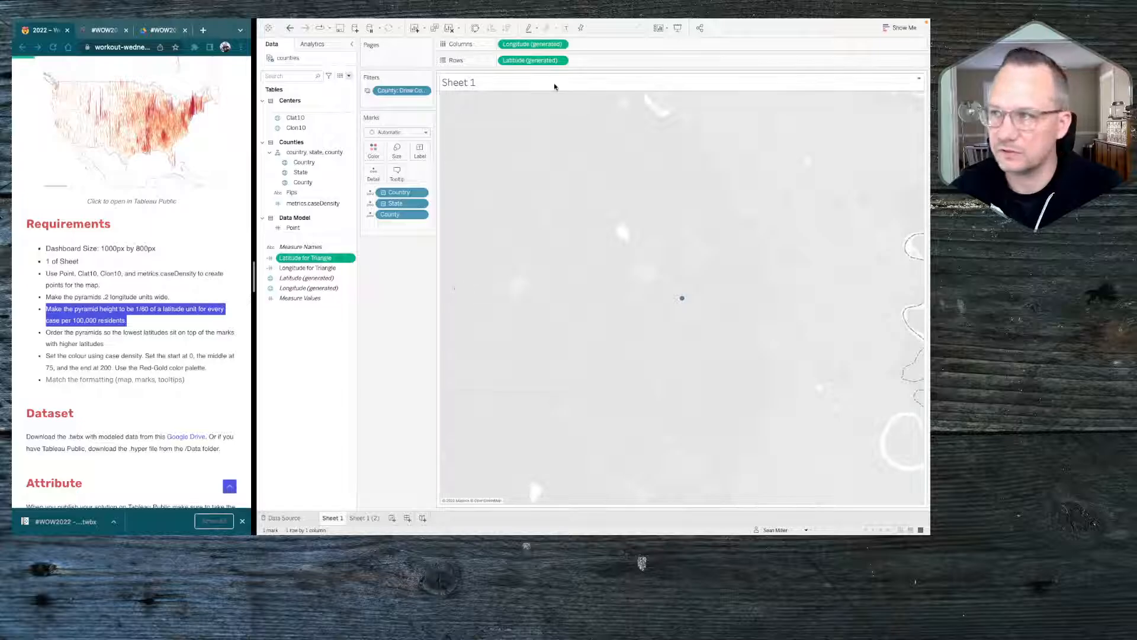
click(449, 28)
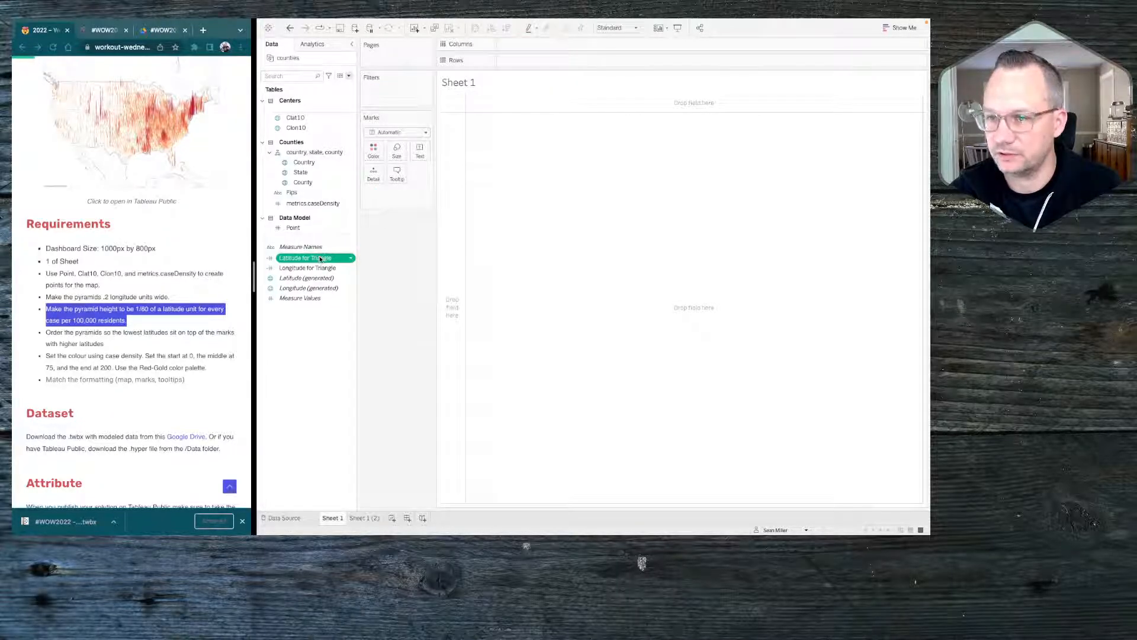
click(270, 258)
mouse_move(299, 320)
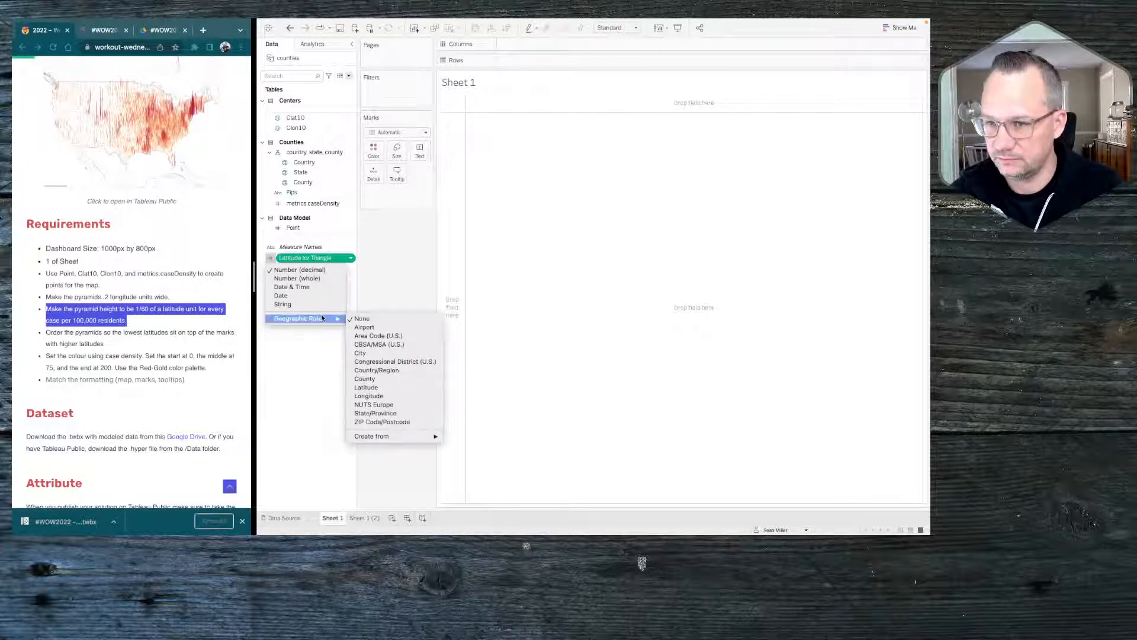
click(368, 387)
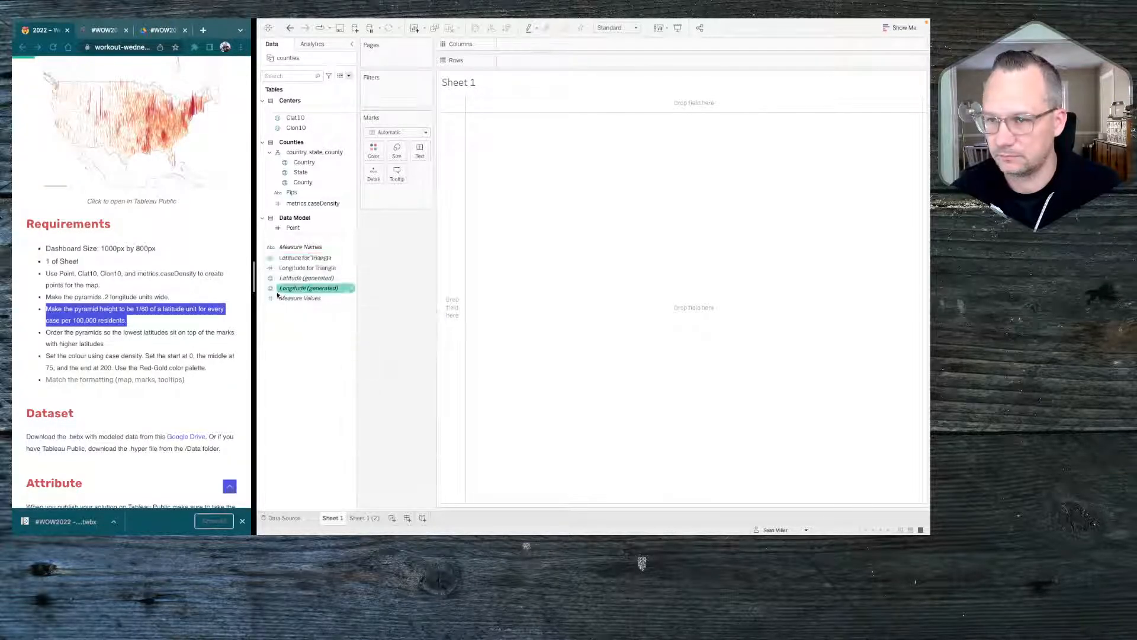
click(271, 272)
mouse_move(320, 328)
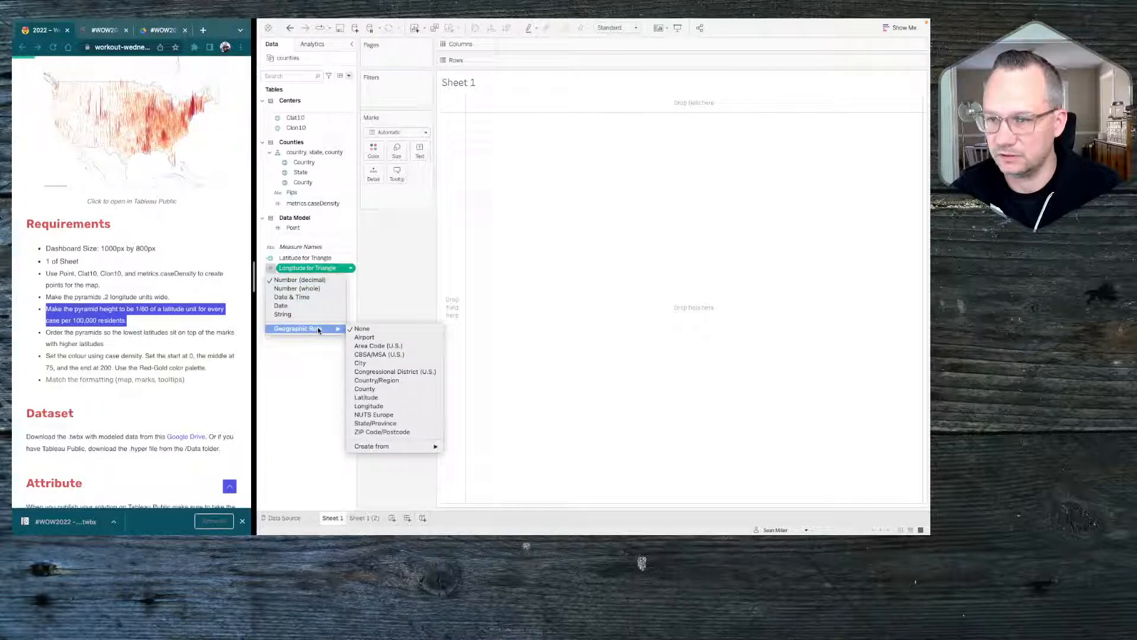
click(387, 406)
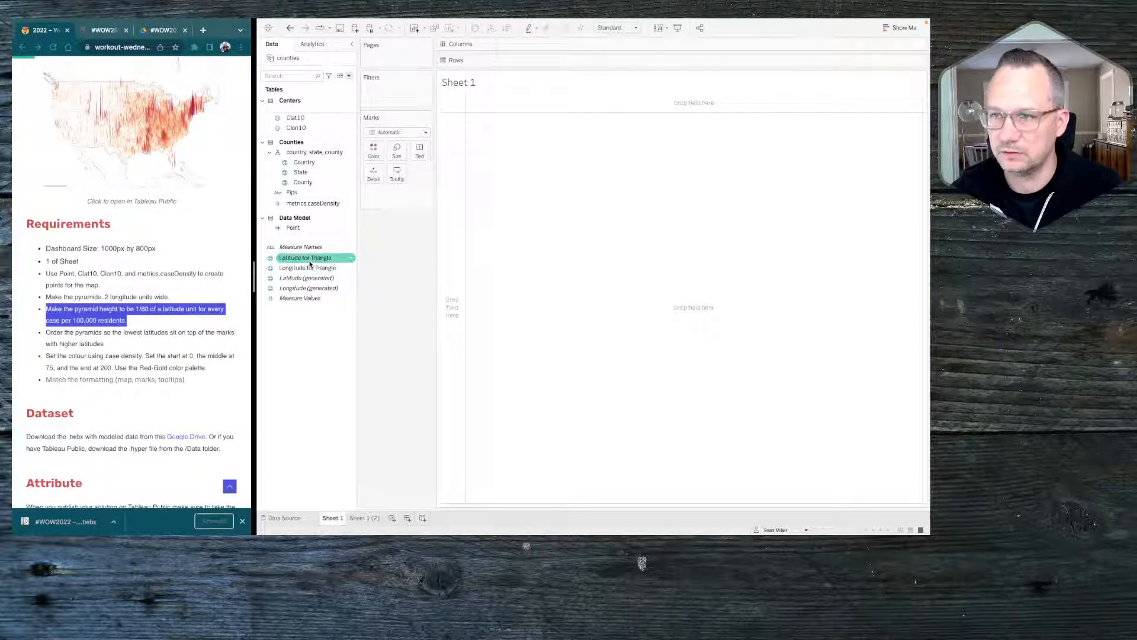
click(290, 28)
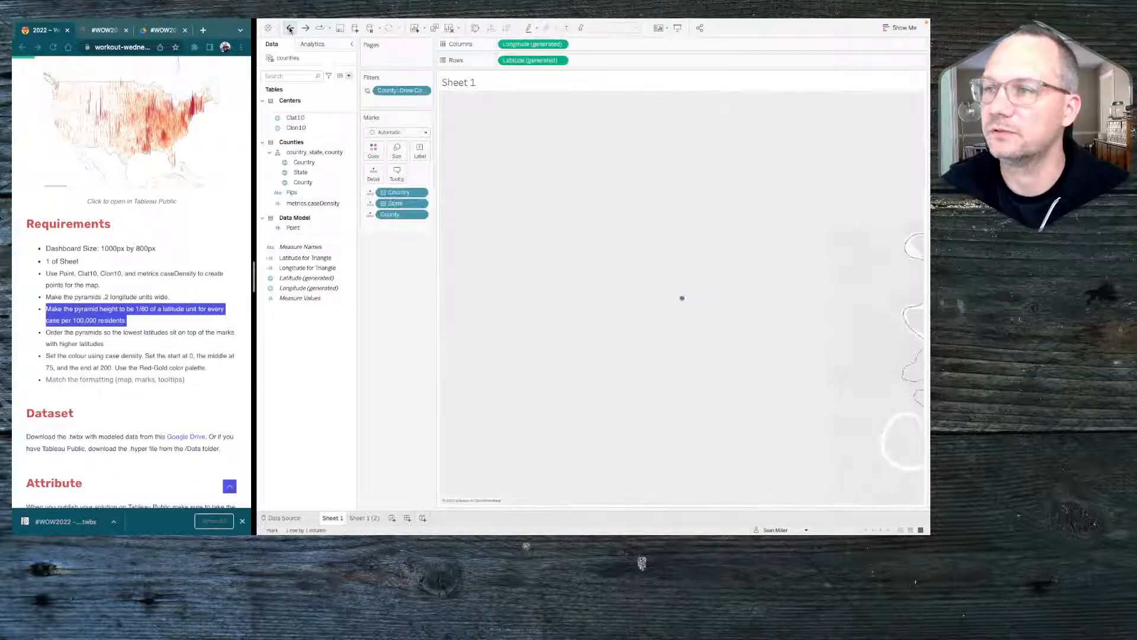
Remove the Country, State and County marks fields and the generated longitude and latitude from the view, keeping the County filter
drag(397, 361, 397, 360)
drag(394, 194, 400, 296)
drag(532, 44, 485, 124)
drag(534, 61, 334, 276)
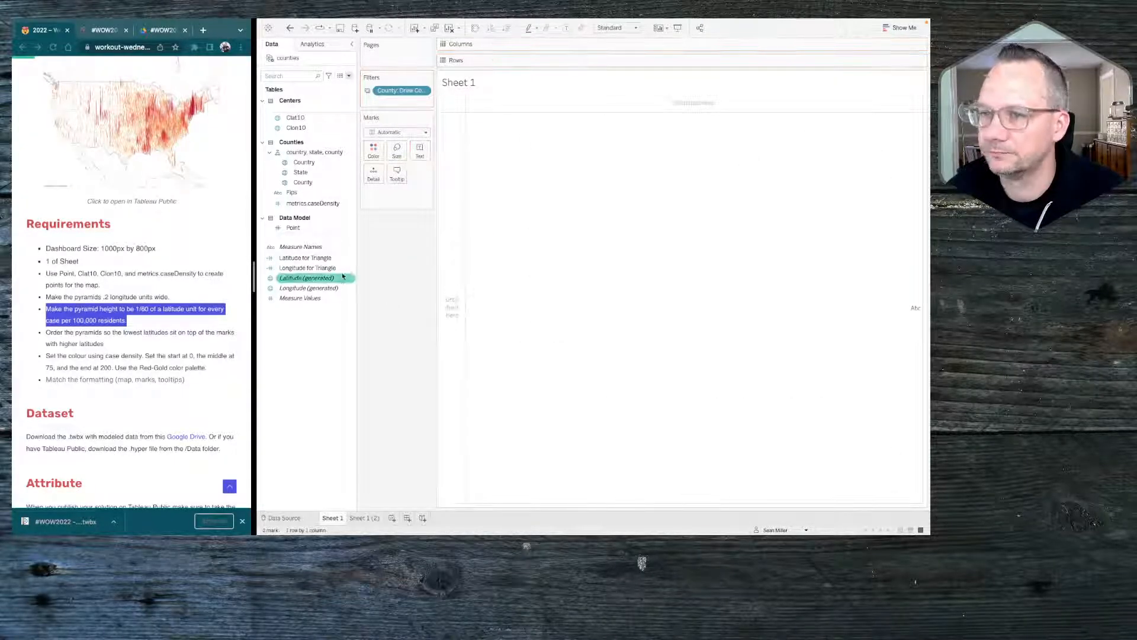
Assign the Latitude geographic role to Latitude for Triangle and the Longitude role to Longitude for Triangle
click(271, 258)
mouse_move(320, 319)
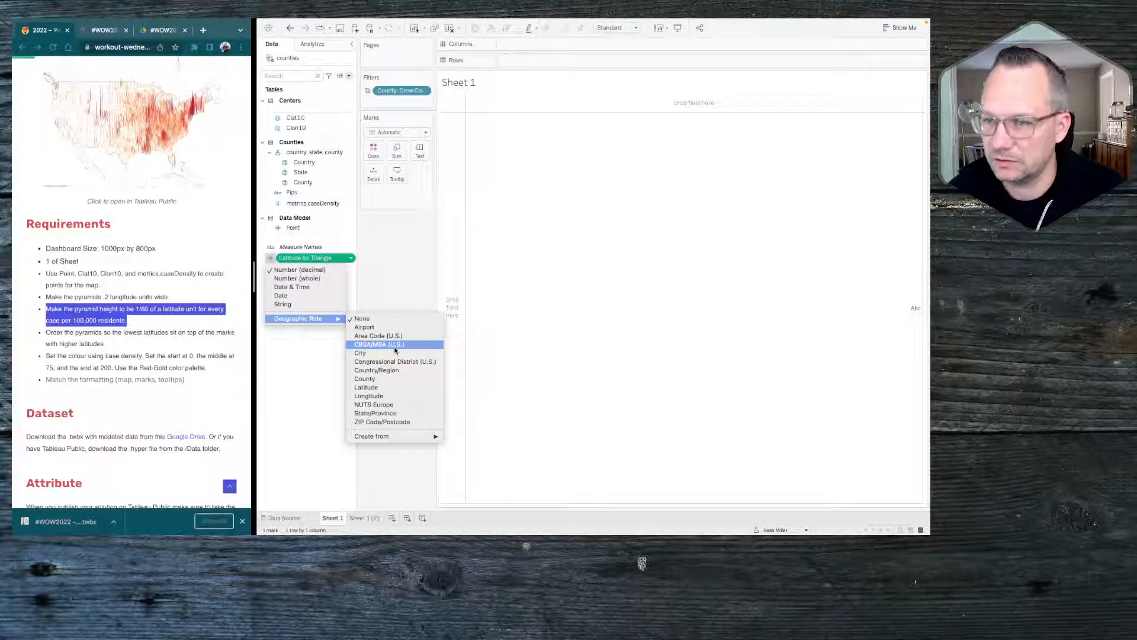
click(388, 388)
click(273, 269)
mouse_move(305, 329)
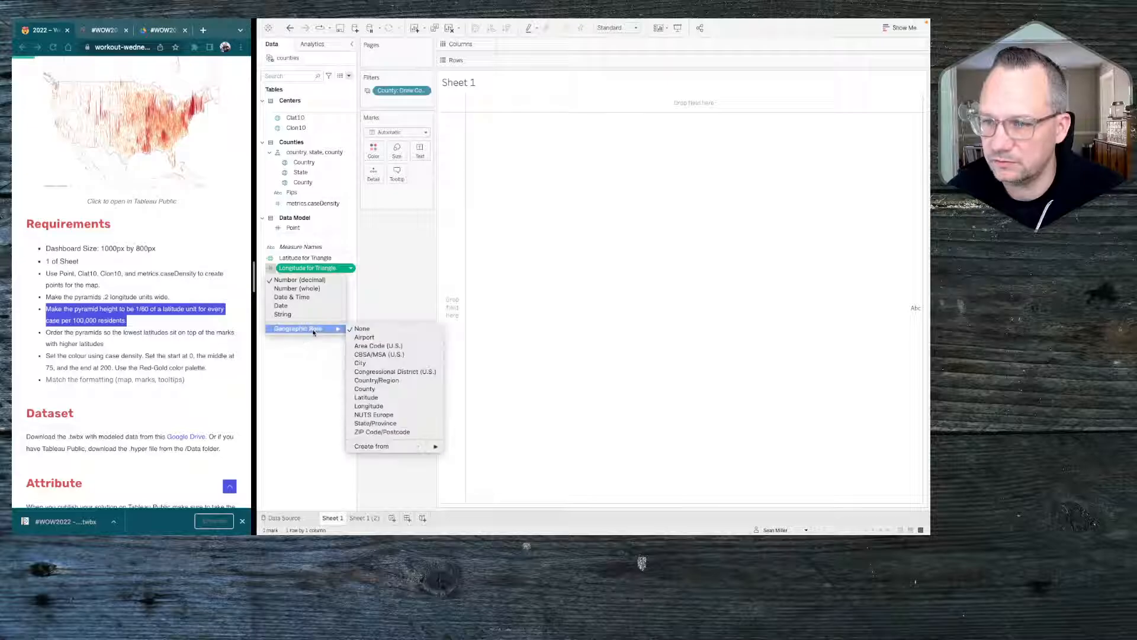
click(379, 403)
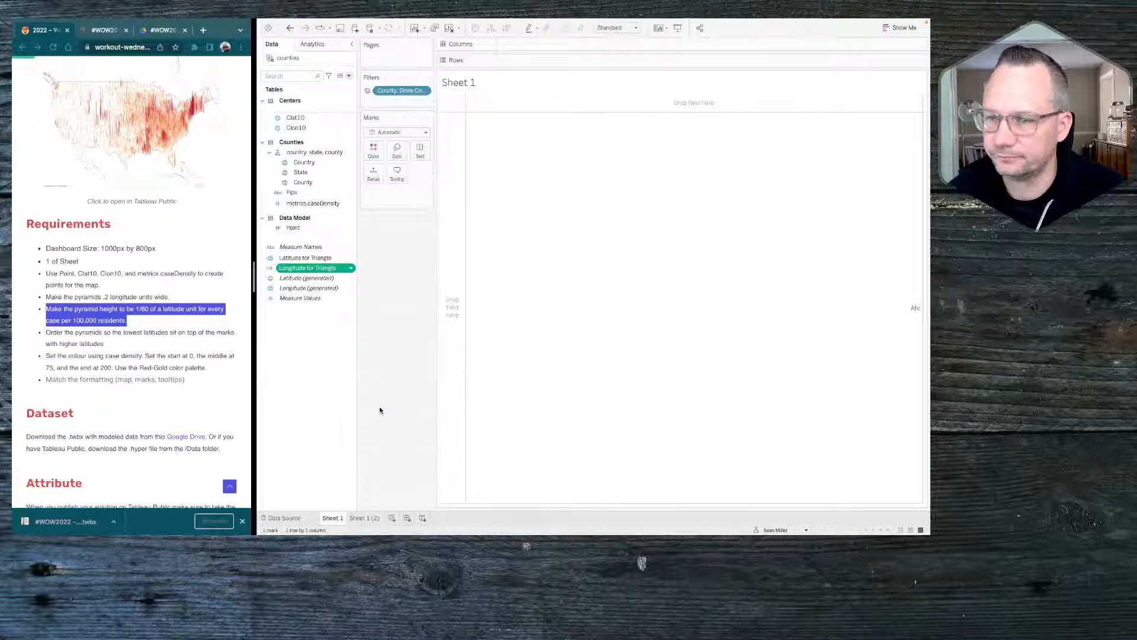
Plot Longitude for Triangle on columns against Latitude for Triangle on rows, and convert both to dimensions
double_click(307, 259)
double_click(307, 269)
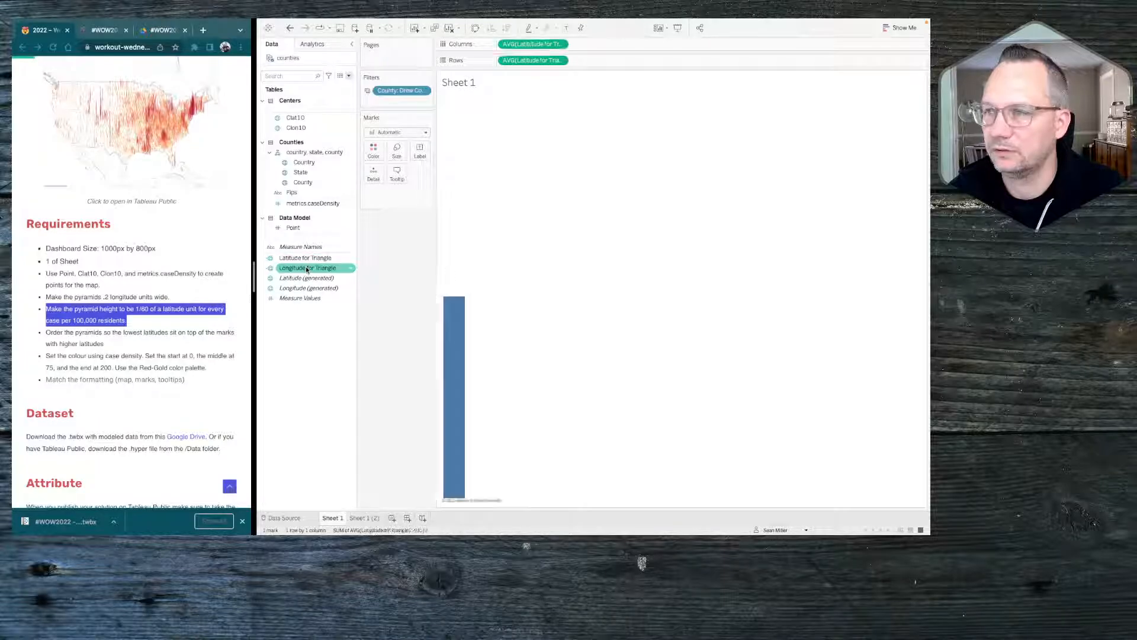
click(560, 44)
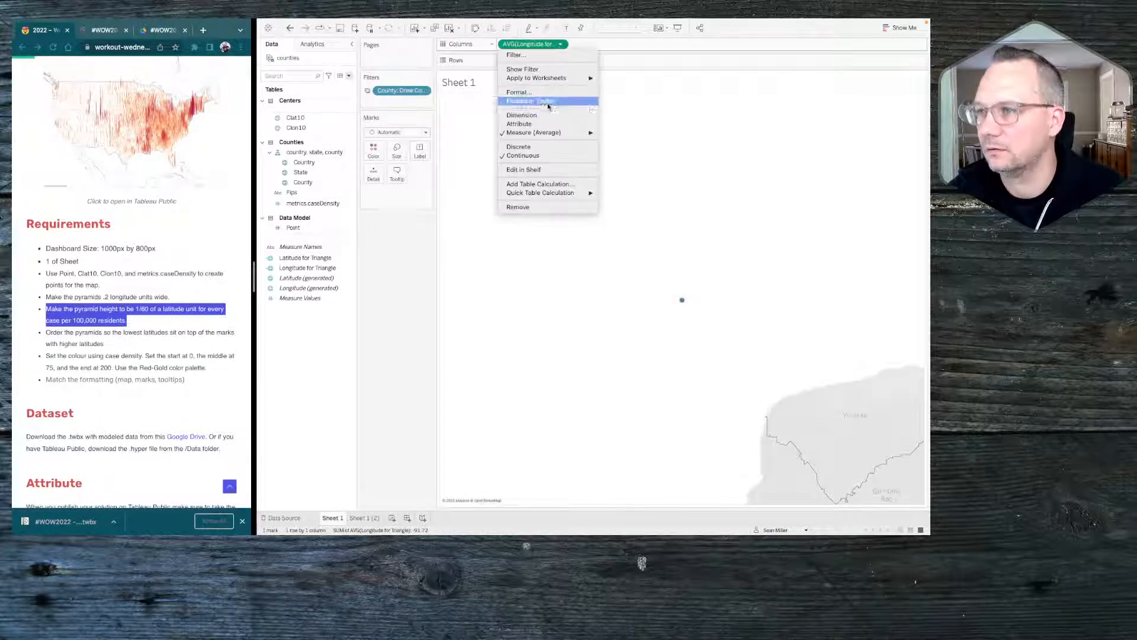
click(545, 115)
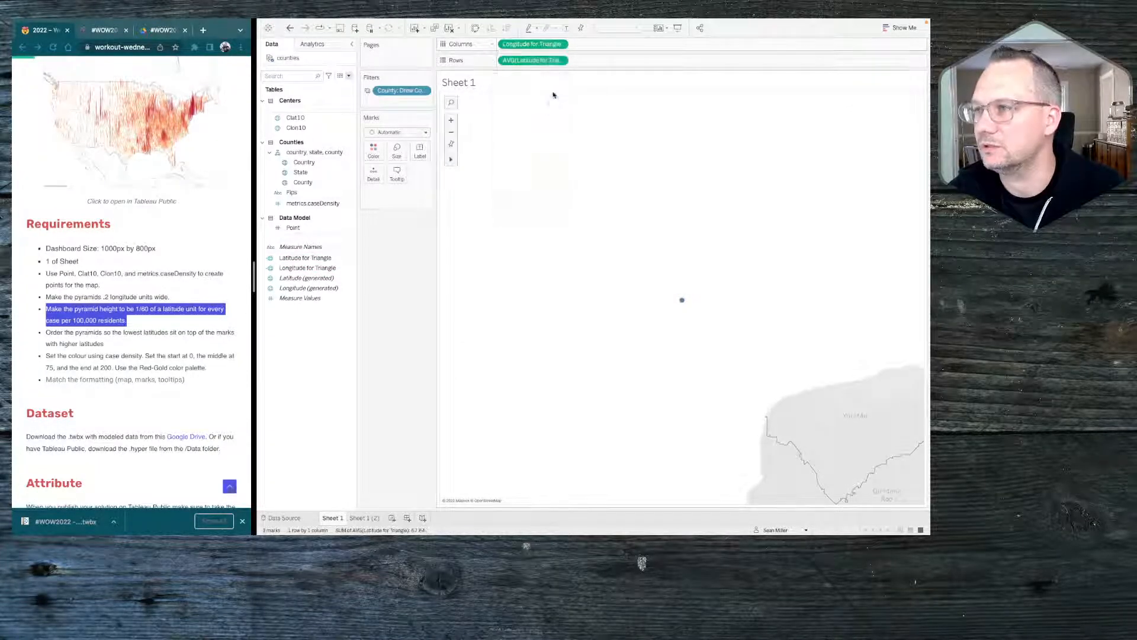
click(560, 60)
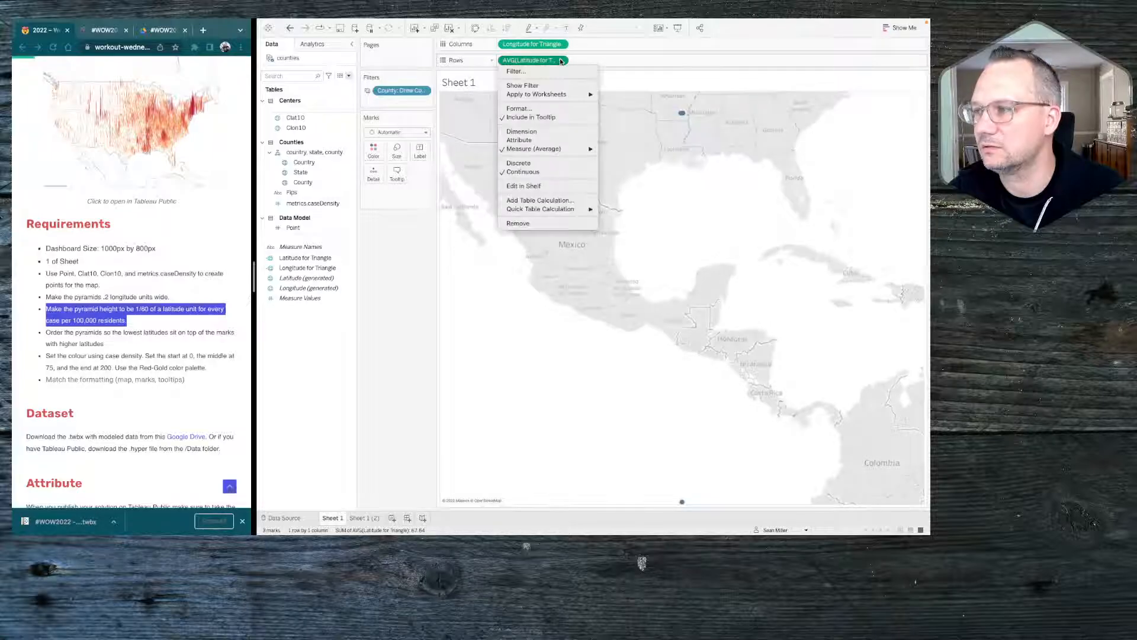
click(540, 132)
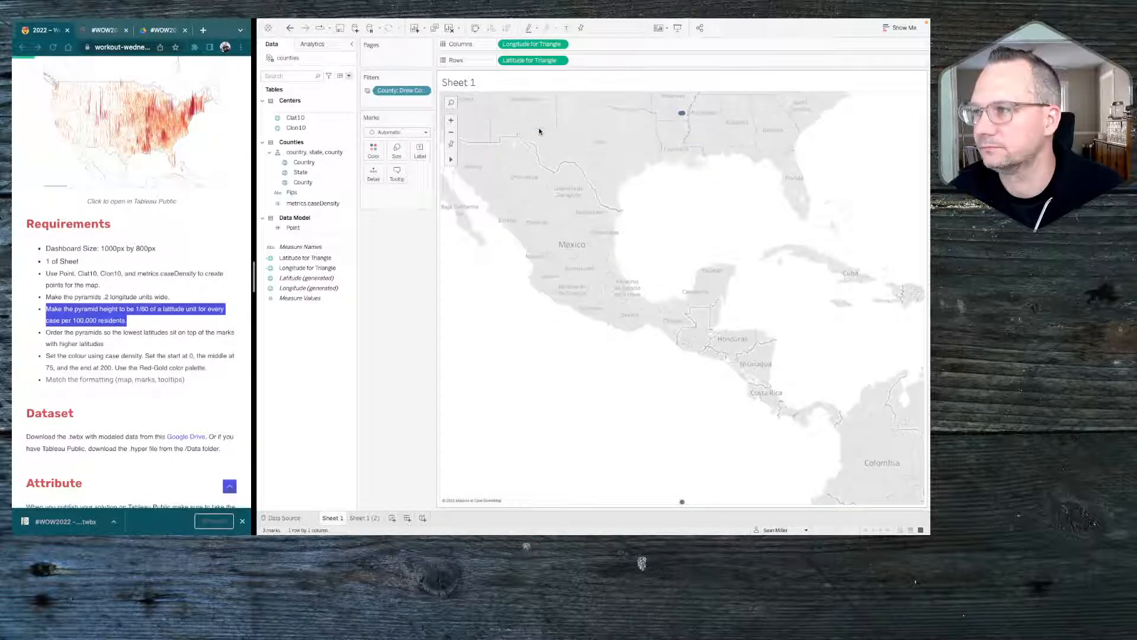
Add the Point field to the marks as detail, leaving the mark type on Automatic
mouse_move(685, 503)
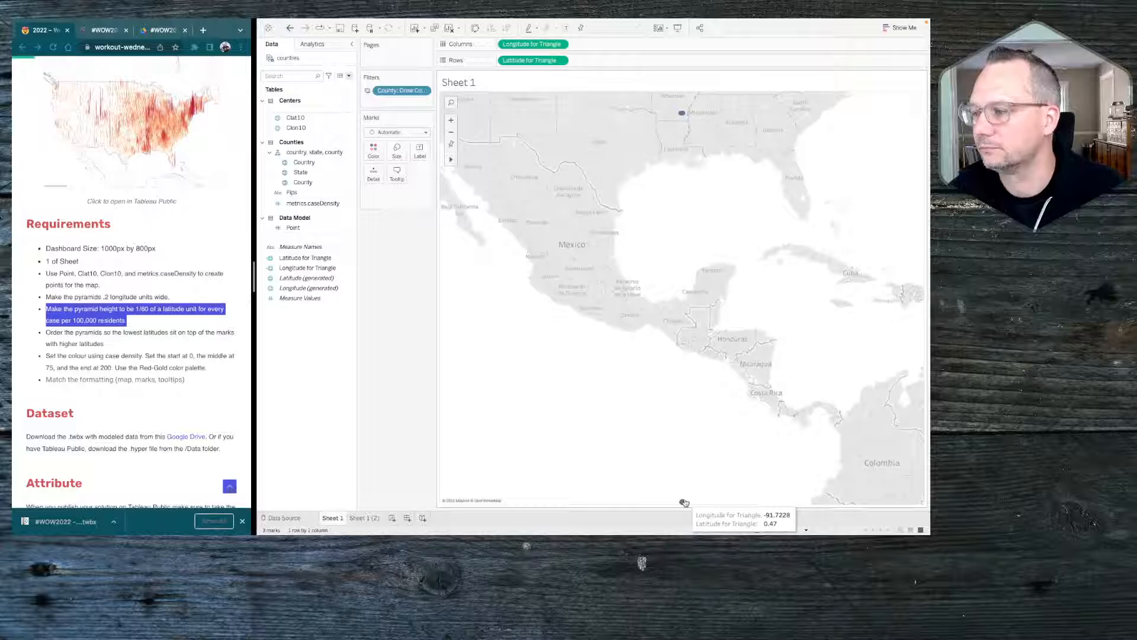
mouse_move(680, 114)
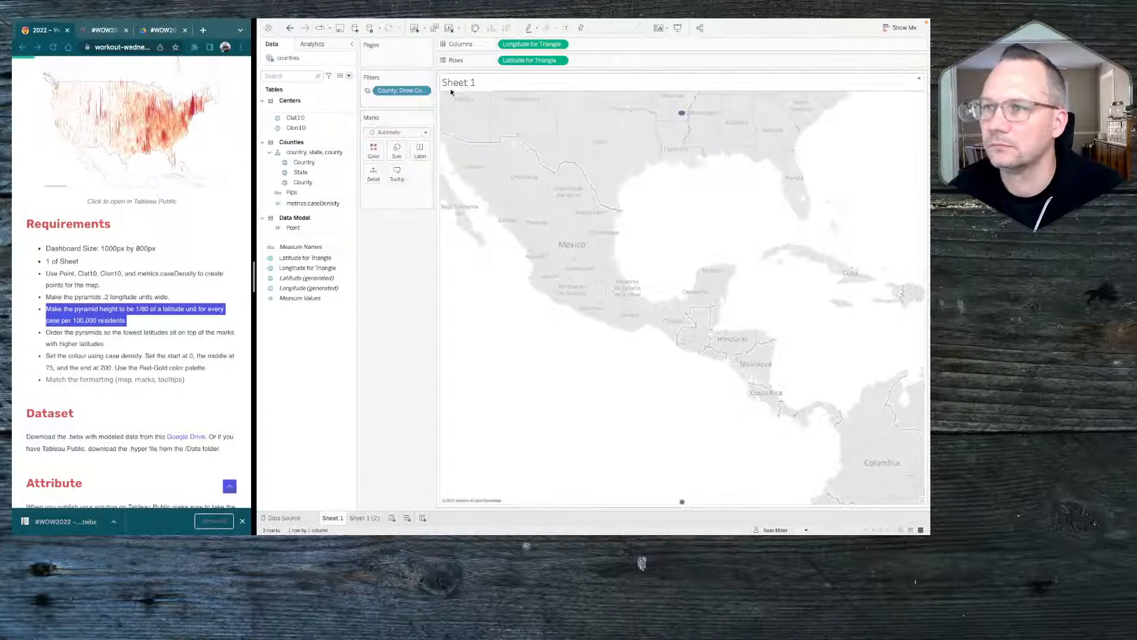
drag(307, 226, 377, 175)
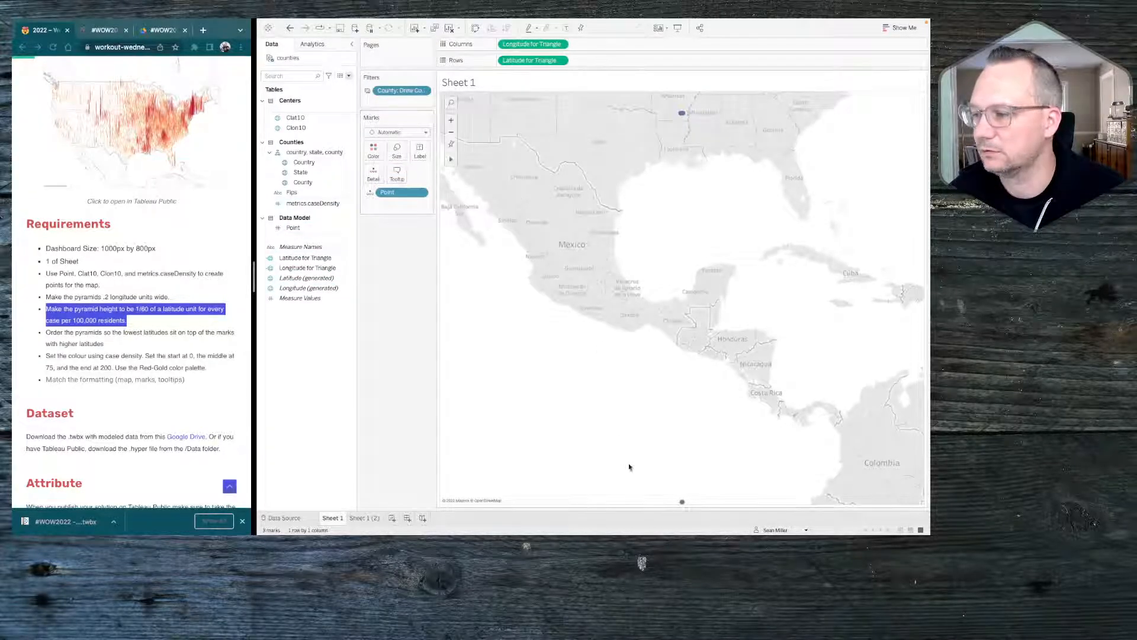
click(400, 133)
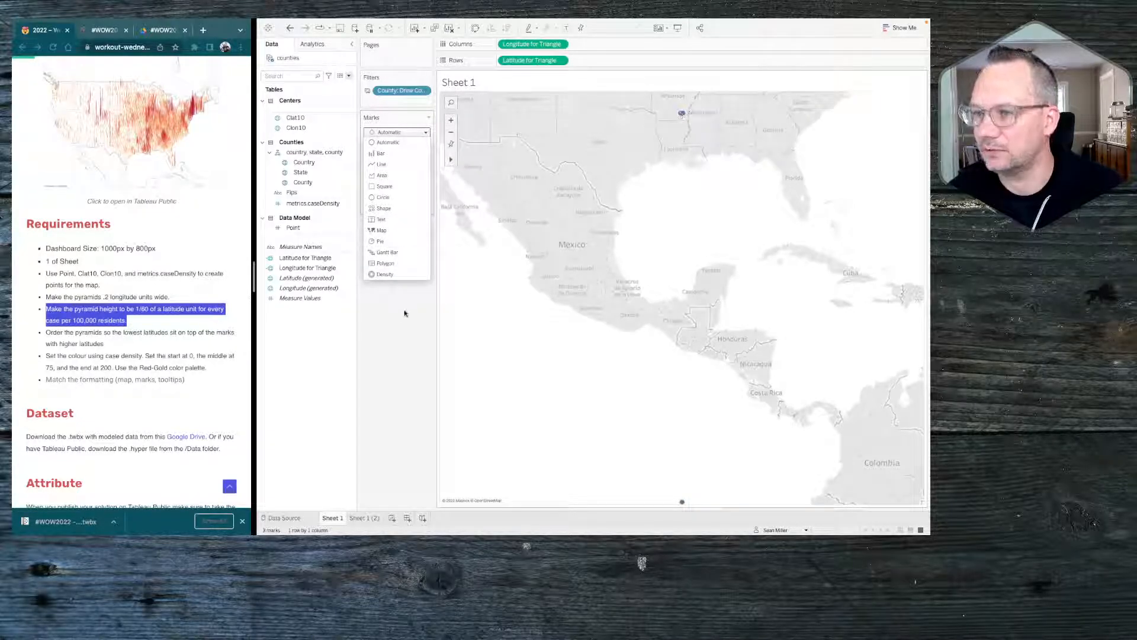
click(405, 318)
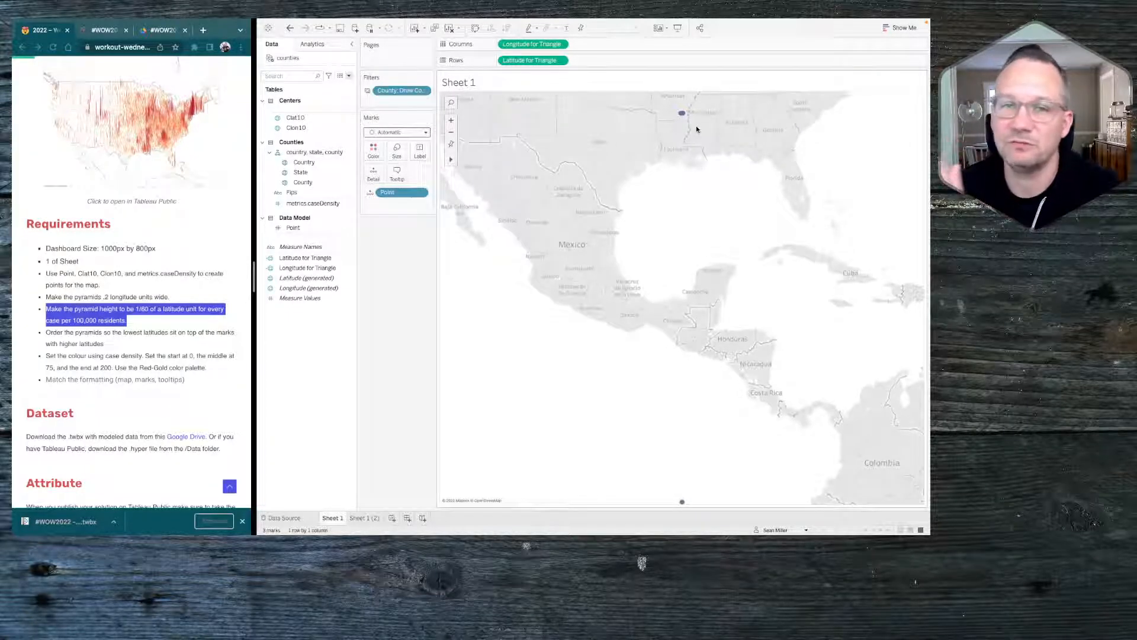
Change the Latitude for Triangle calculation so point 2 returns [Clat10]+([metrics.caseDensity]/60), and save it
mouse_move(683, 115)
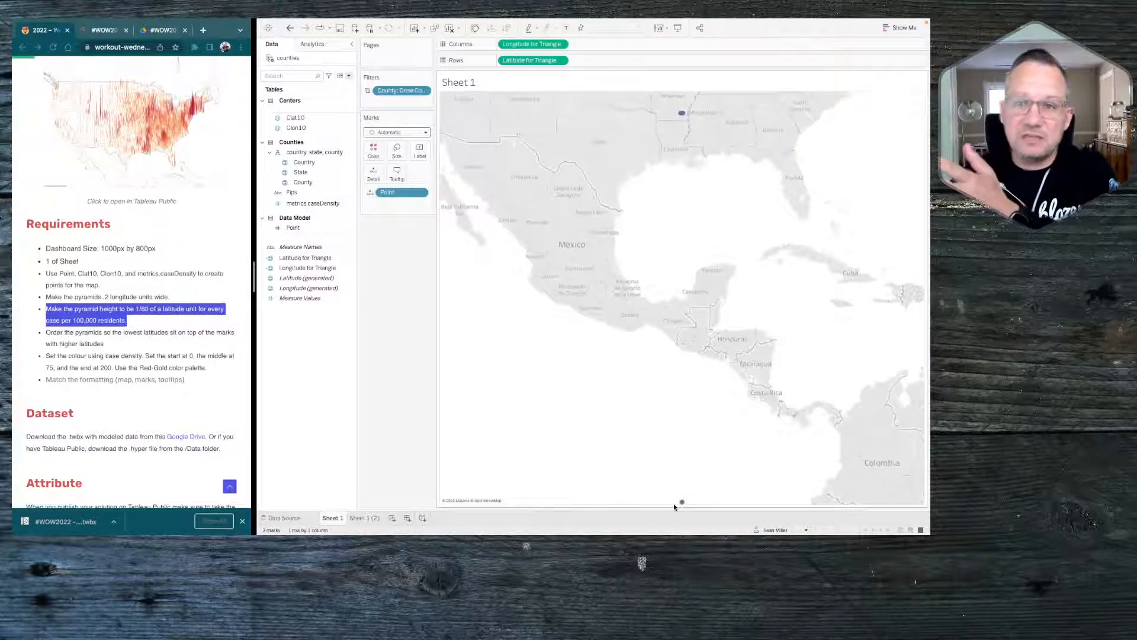
right_click(303, 258)
click(315, 320)
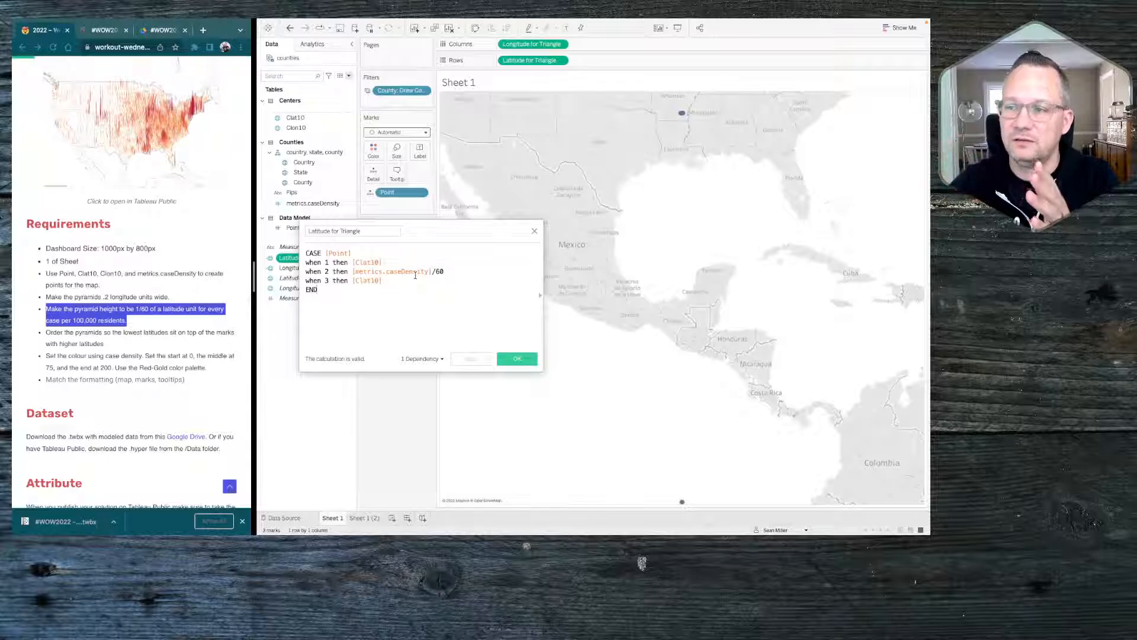
drag(444, 271, 354, 271)
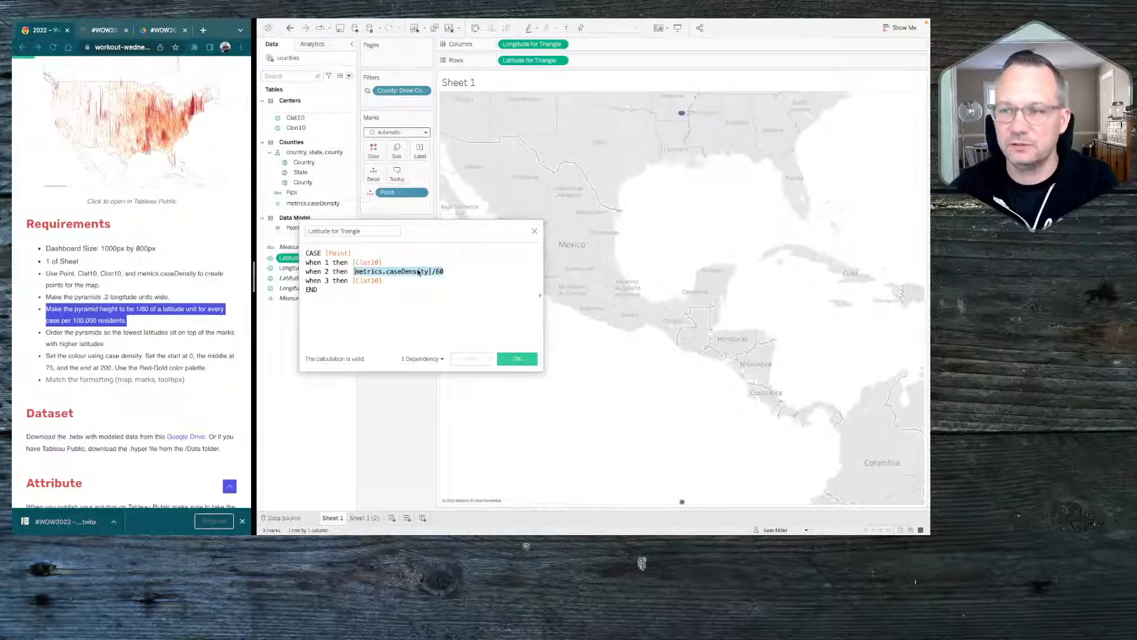
click(351, 271)
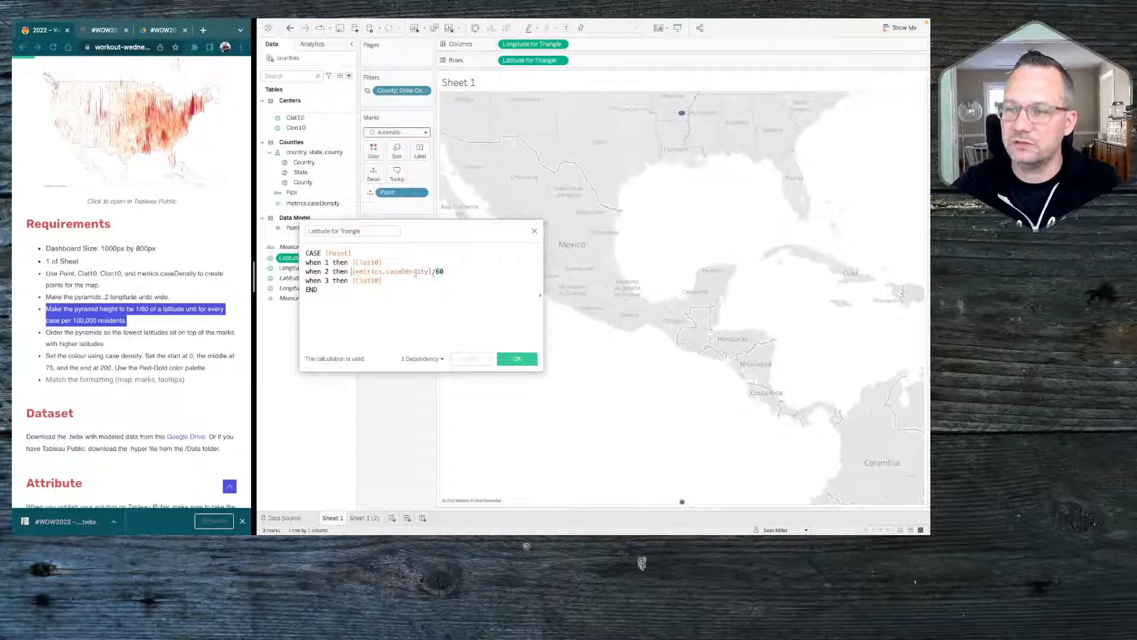
text(cl)
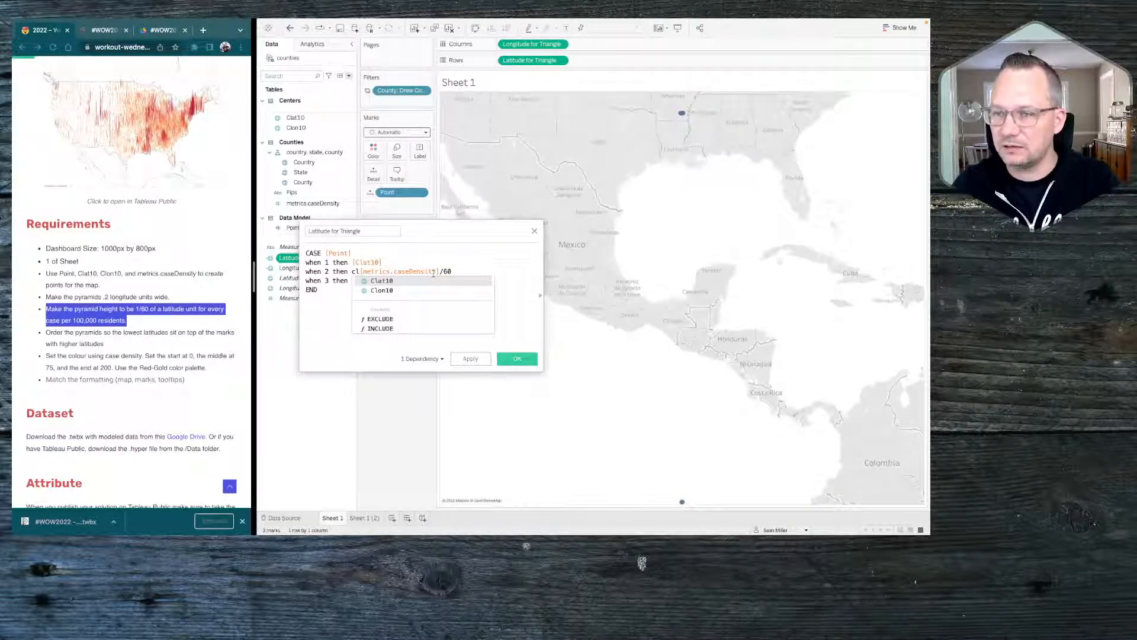
key(Return)
text(+)
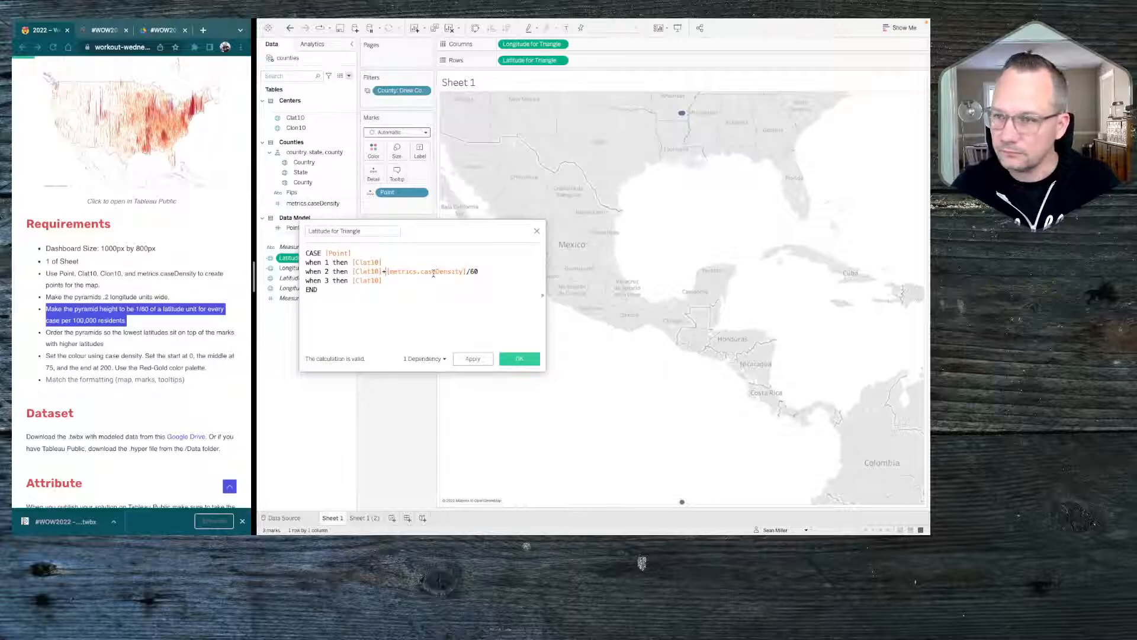
text(()
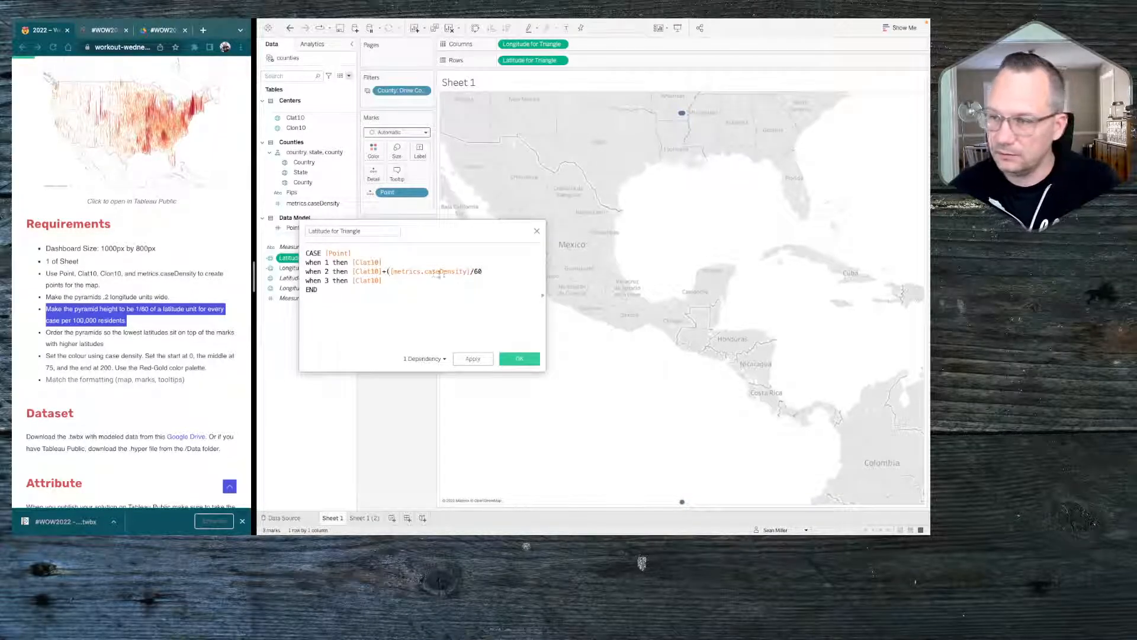
text())
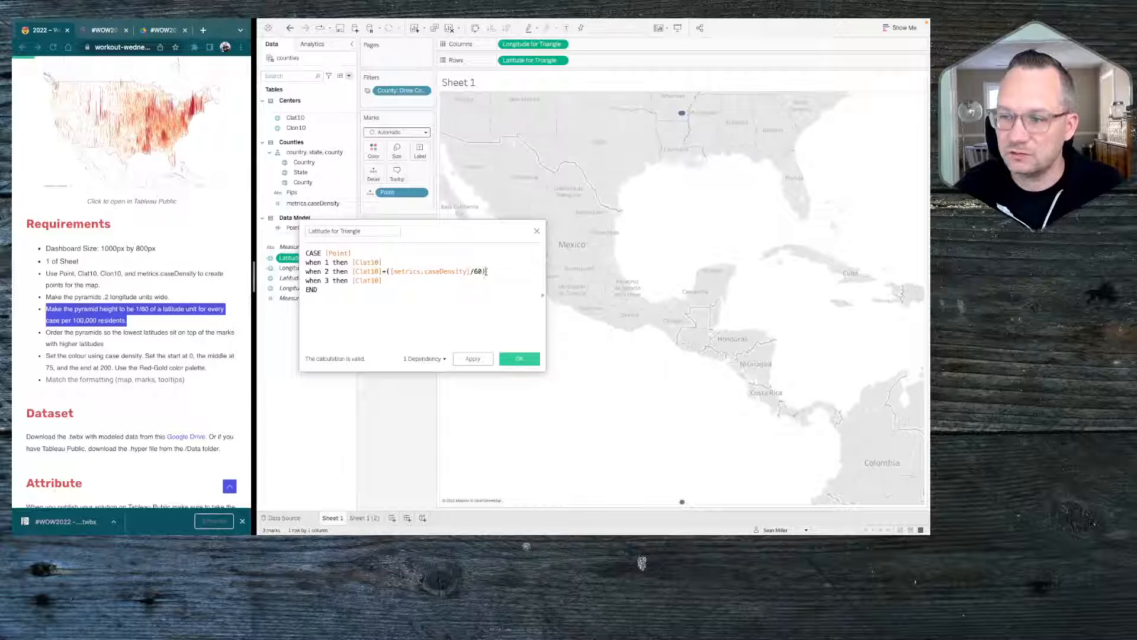
drag(487, 272, 386, 271)
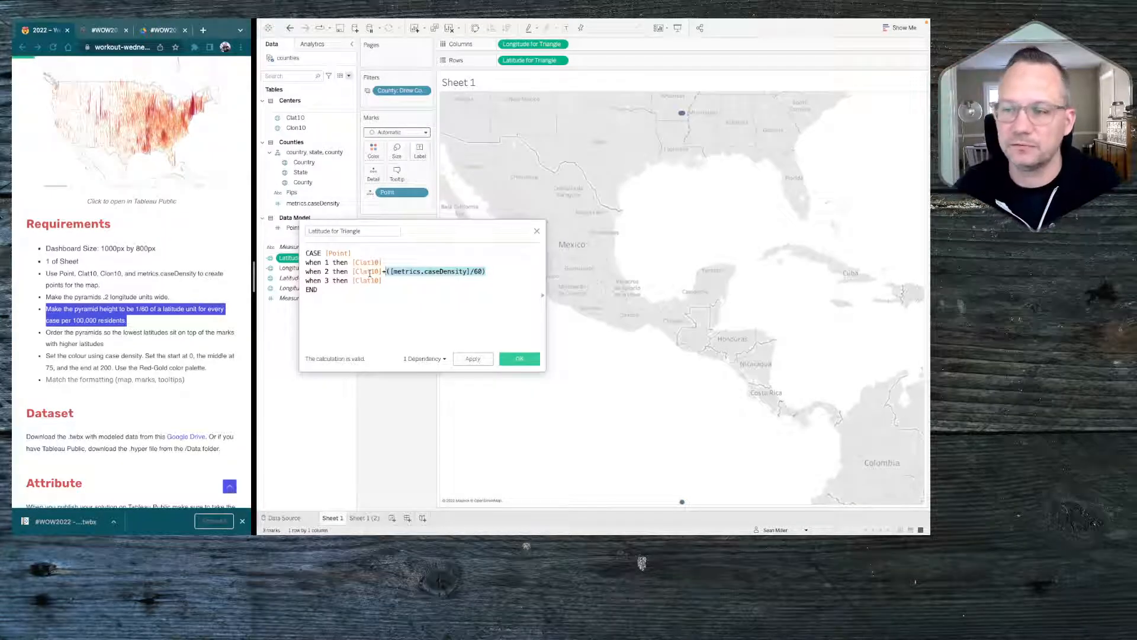
click(482, 357)
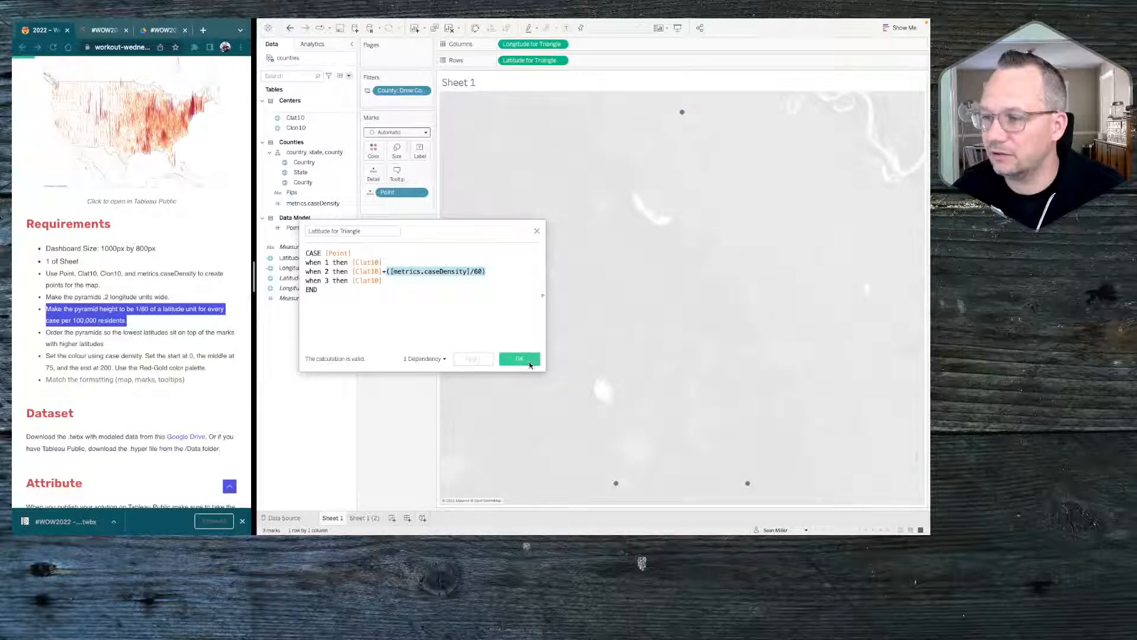
click(529, 363)
Set the mark type to Polygon and use the Point field as the path to draw the triangle
mouse_move(750, 484)
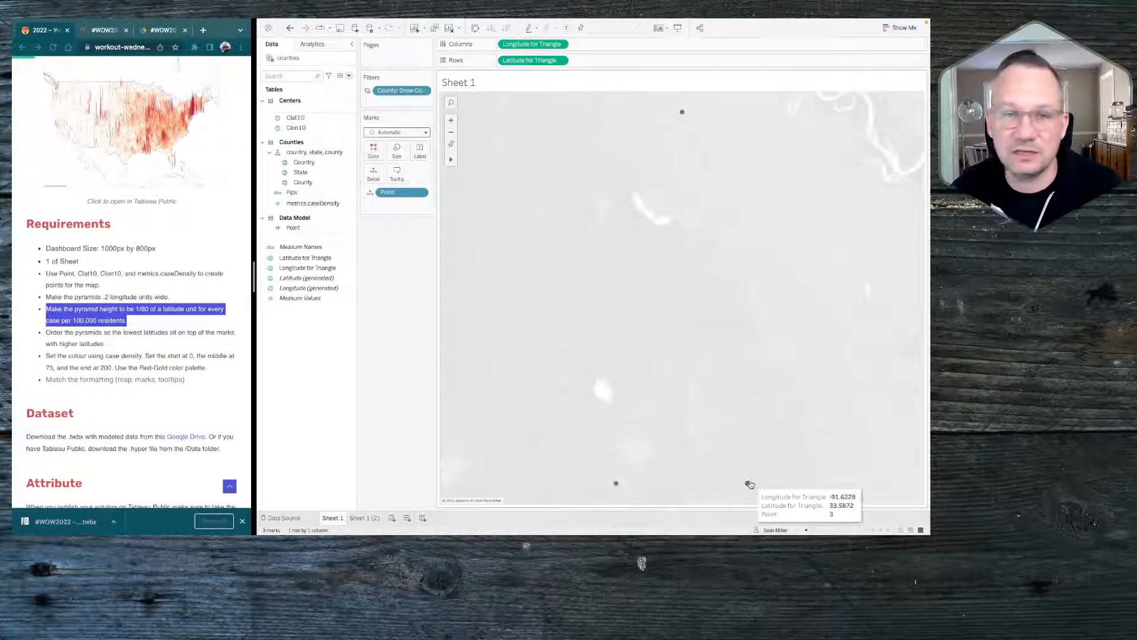
mouse_move(681, 116)
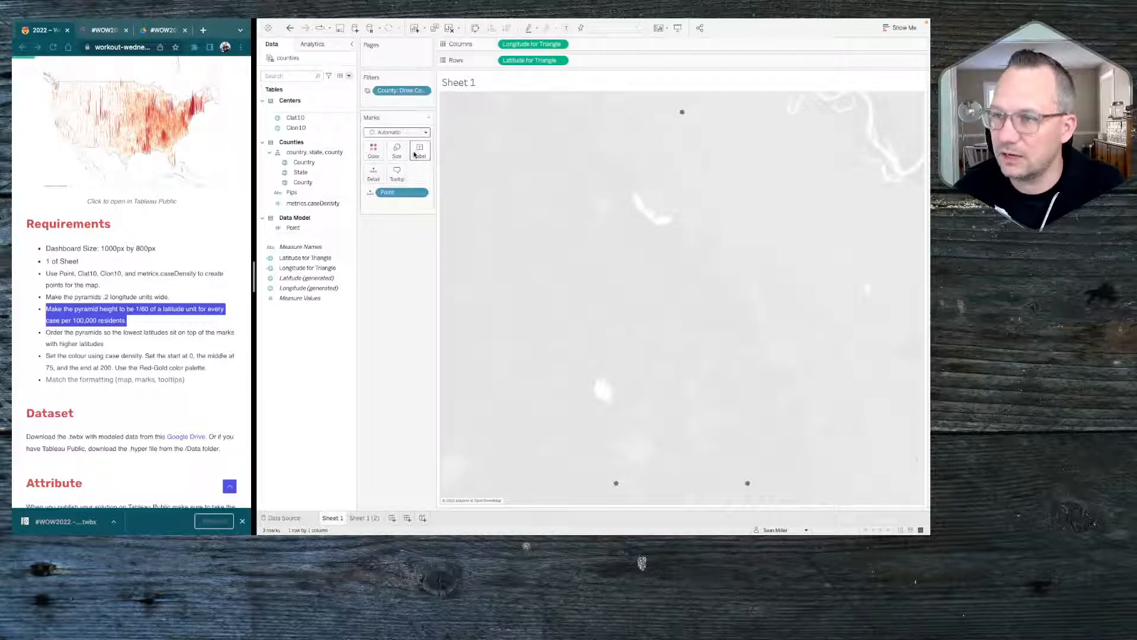
click(397, 133)
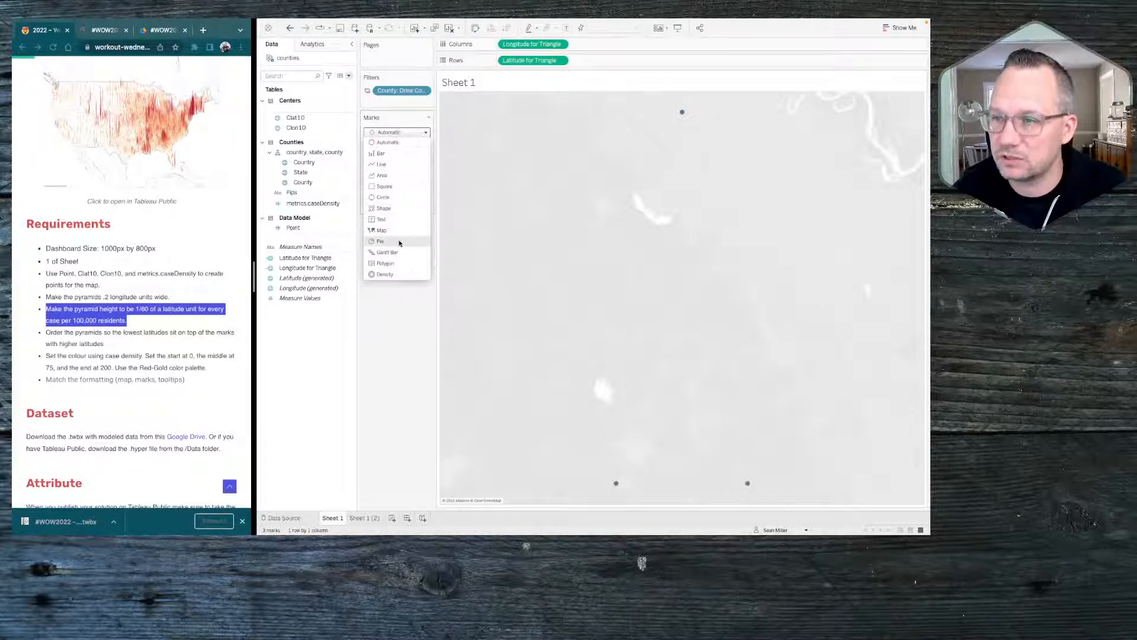
click(392, 264)
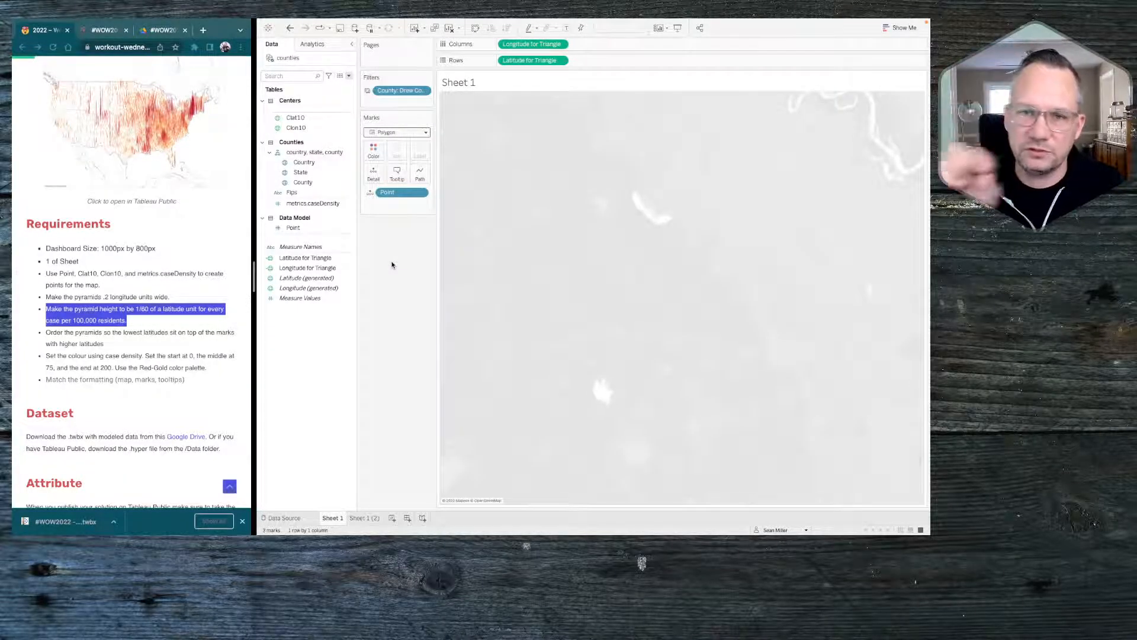
click(372, 193)
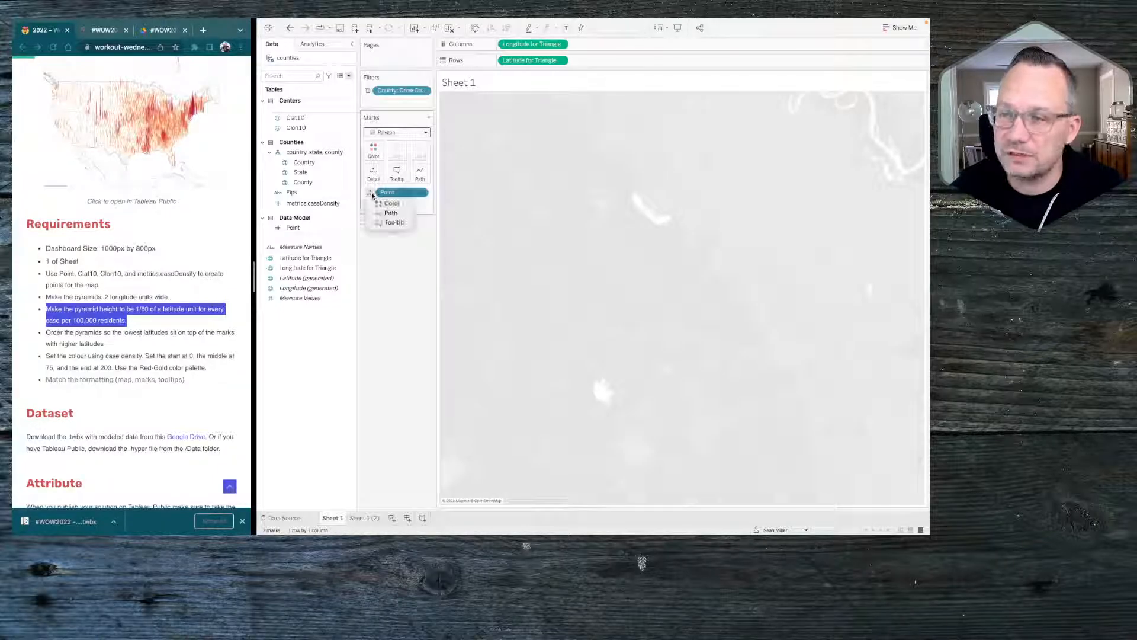
click(385, 213)
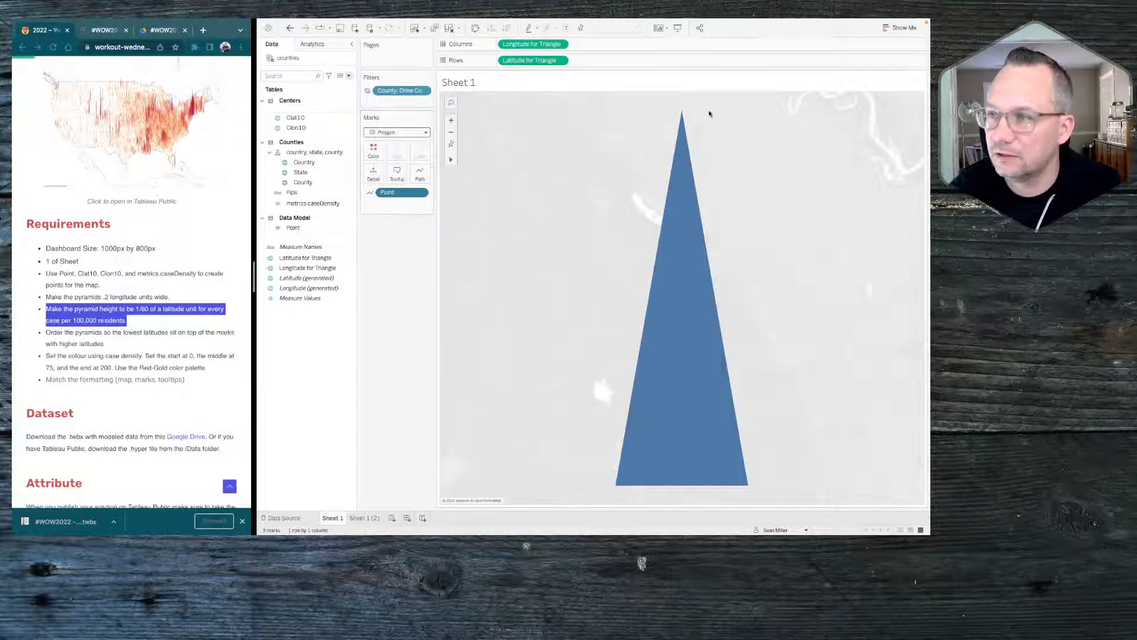
Remove the County filter and add County, with its Country and State levels, to the marks as detail
mouse_move(683, 285)
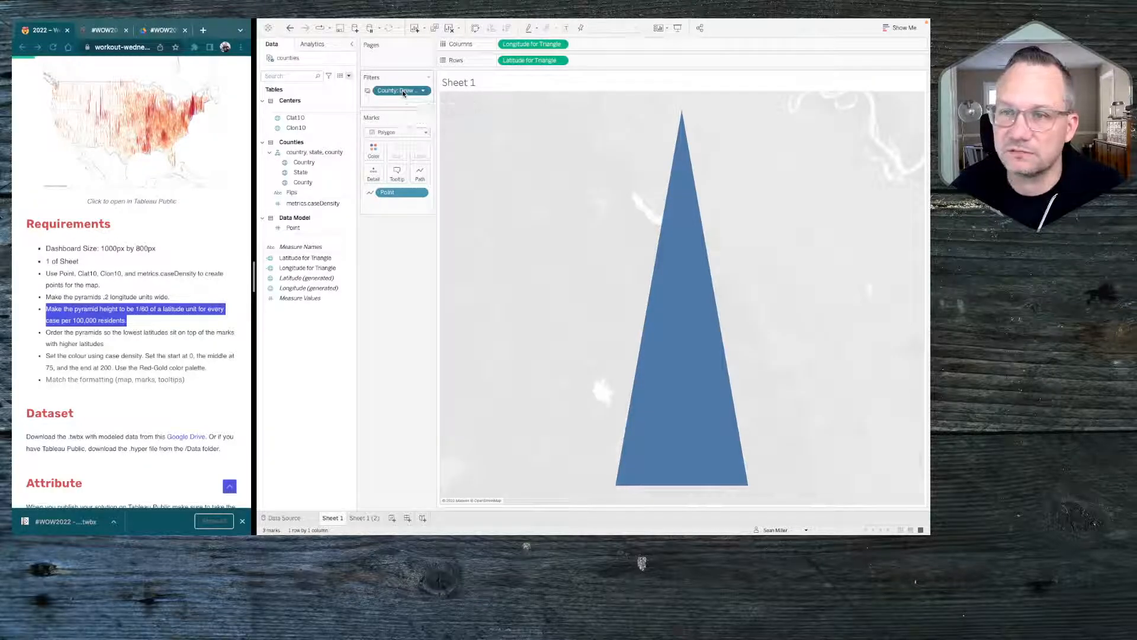
drag(403, 90, 393, 266)
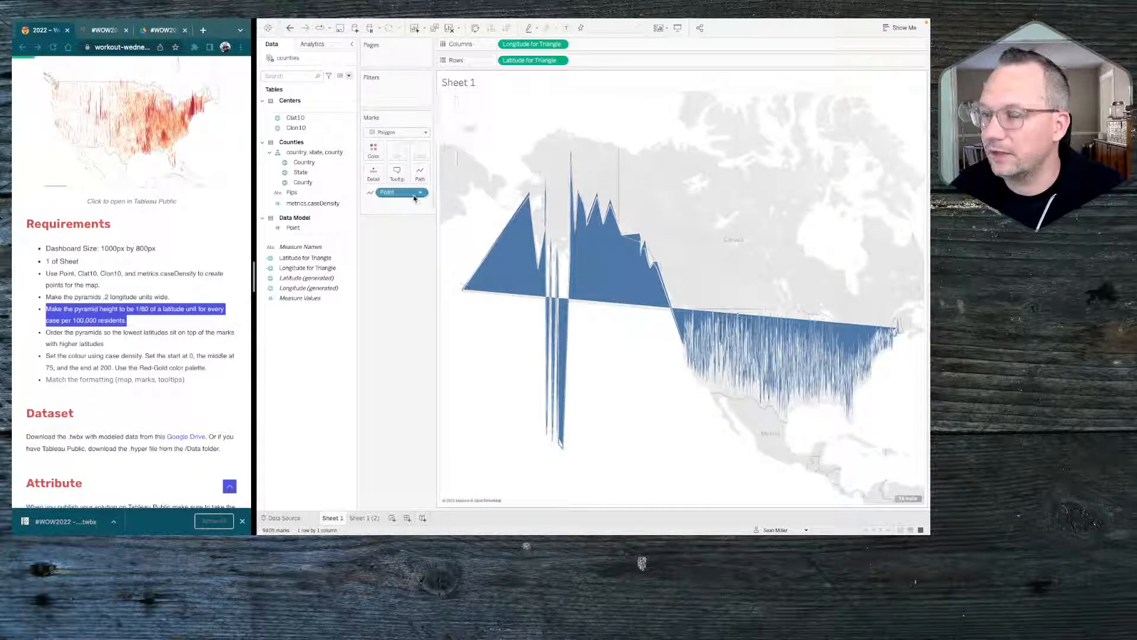
click(309, 183)
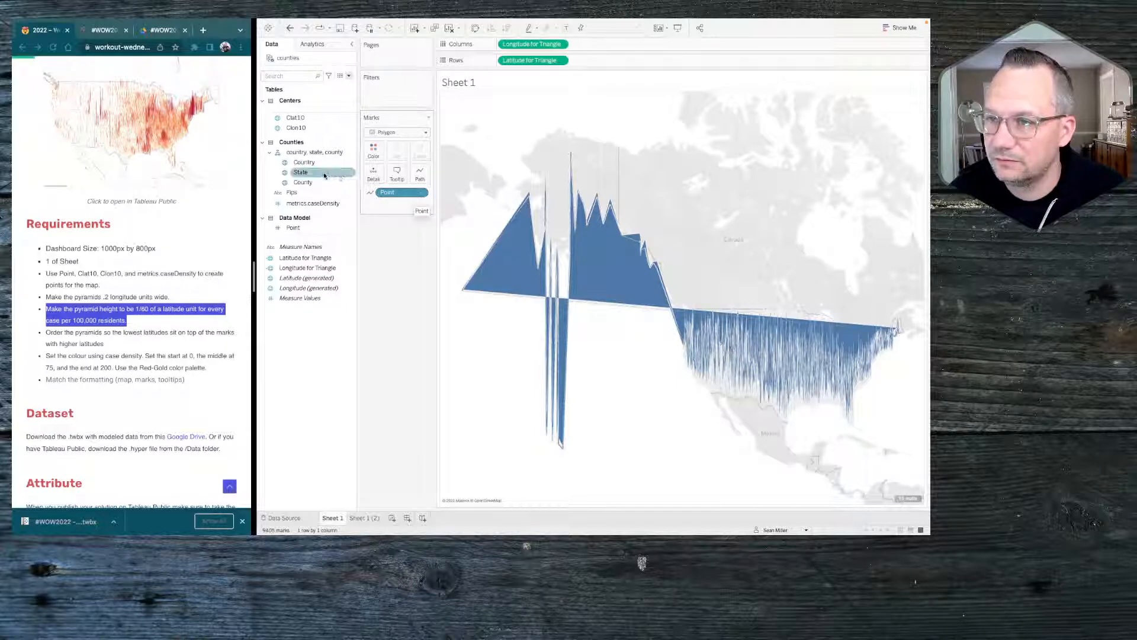
click(309, 230)
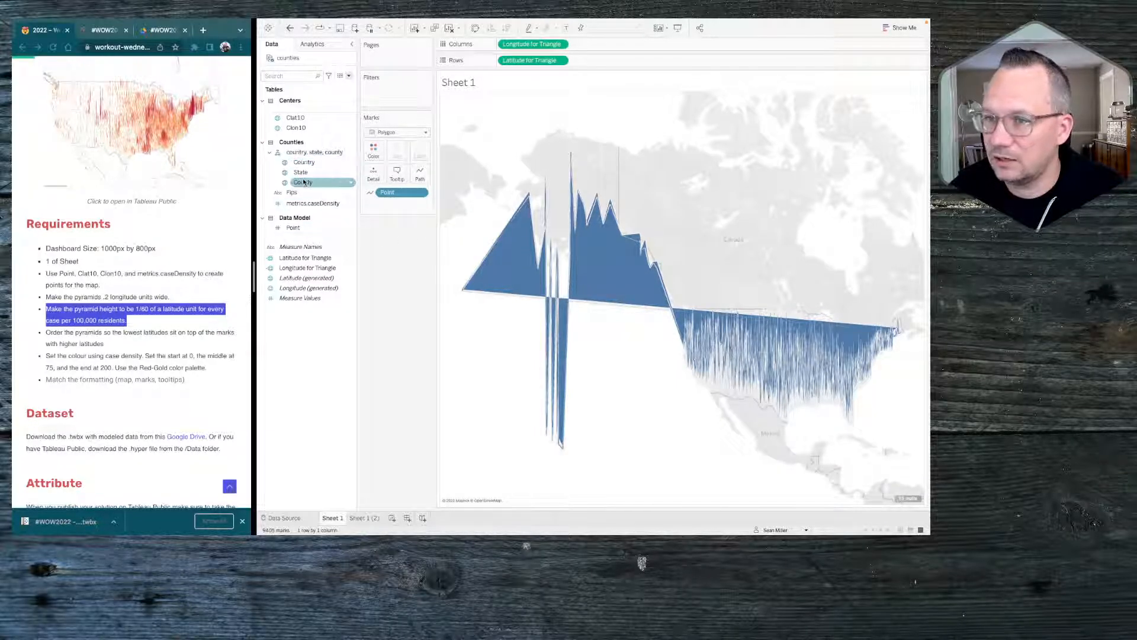
drag(304, 183, 374, 172)
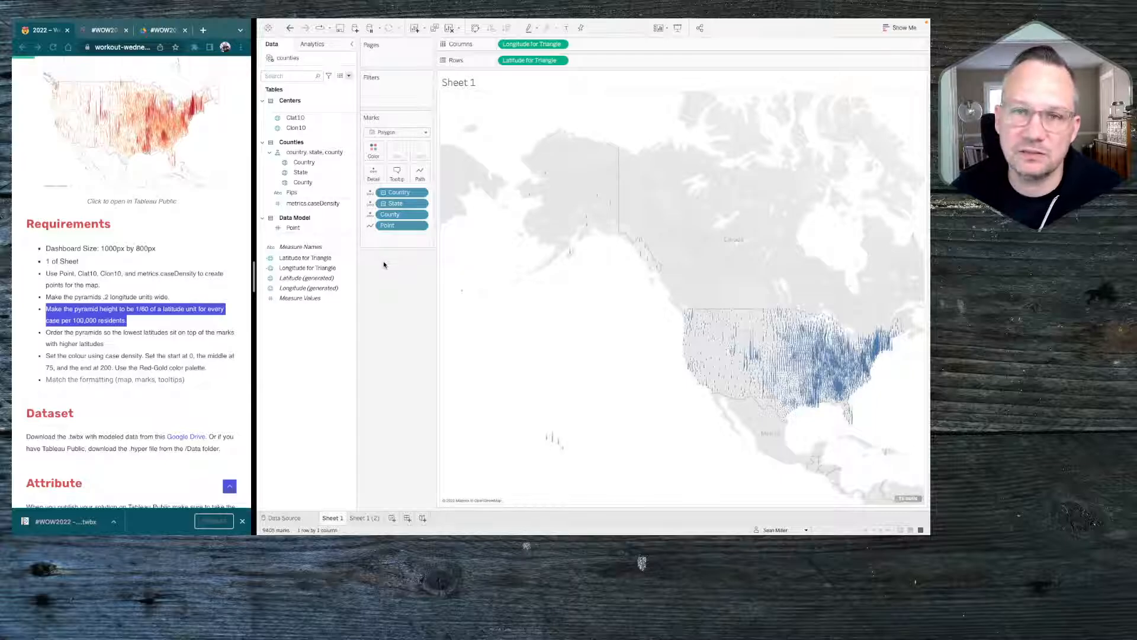
key(ctrl+z)
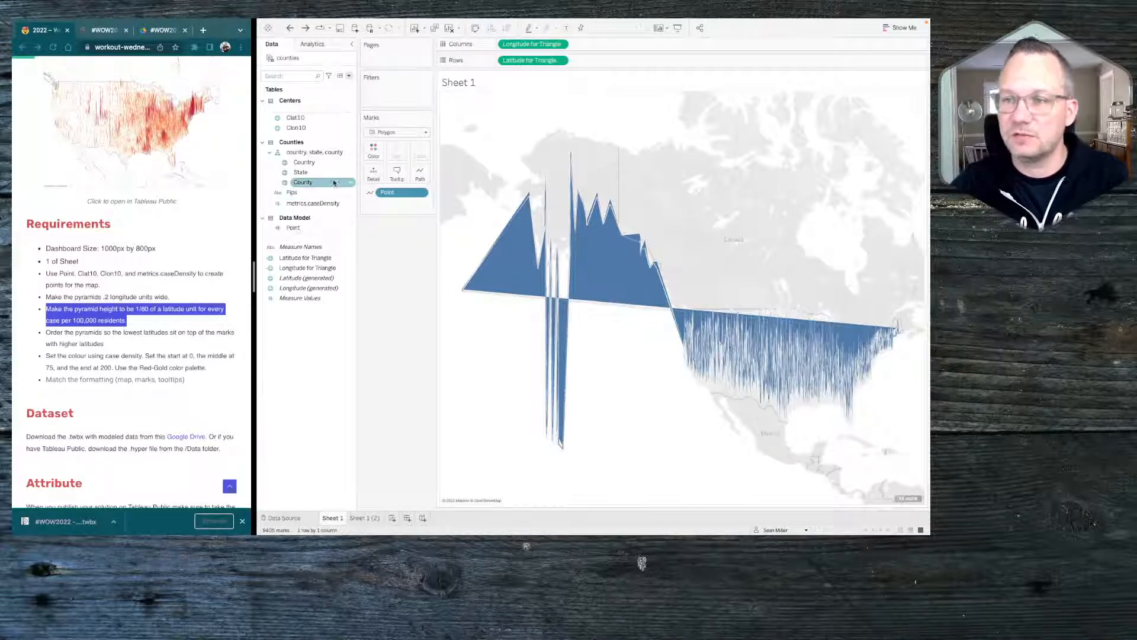
click(313, 184)
drag(312, 184, 374, 173)
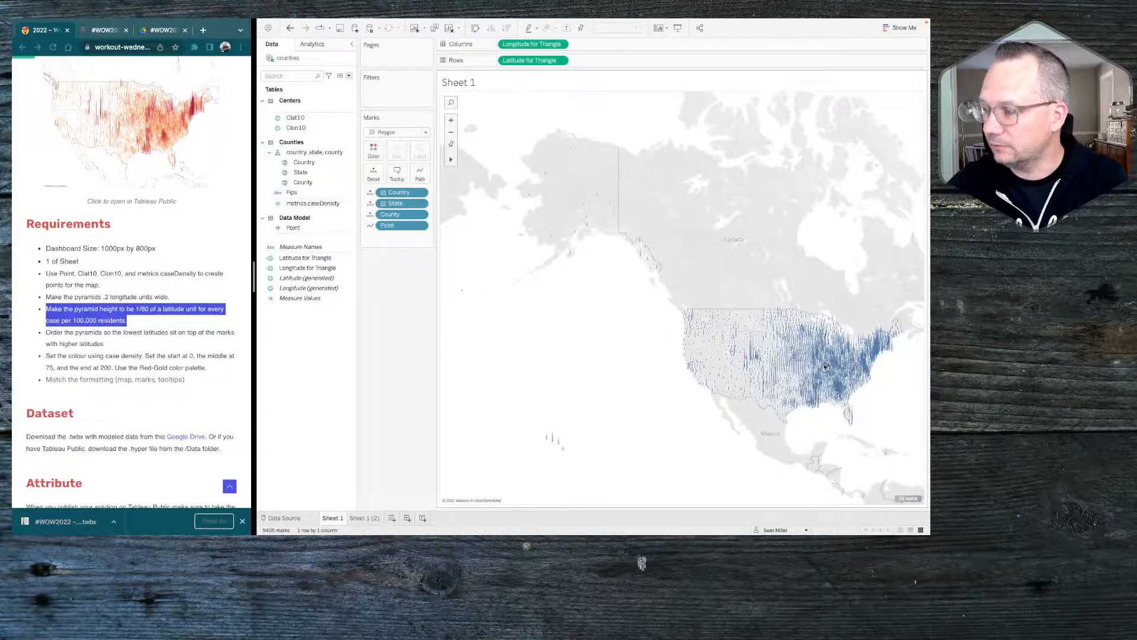
Open the data source filters for the counties data source and add a filter on the State field
mouse_move(821, 371)
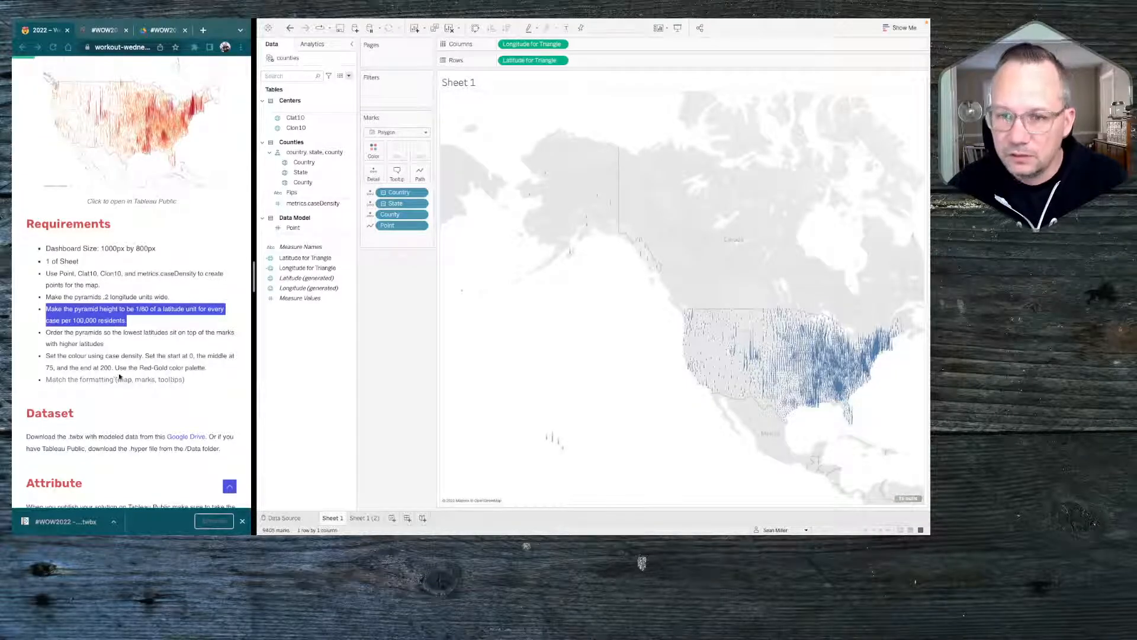
scroll(128, 339, up, 1)
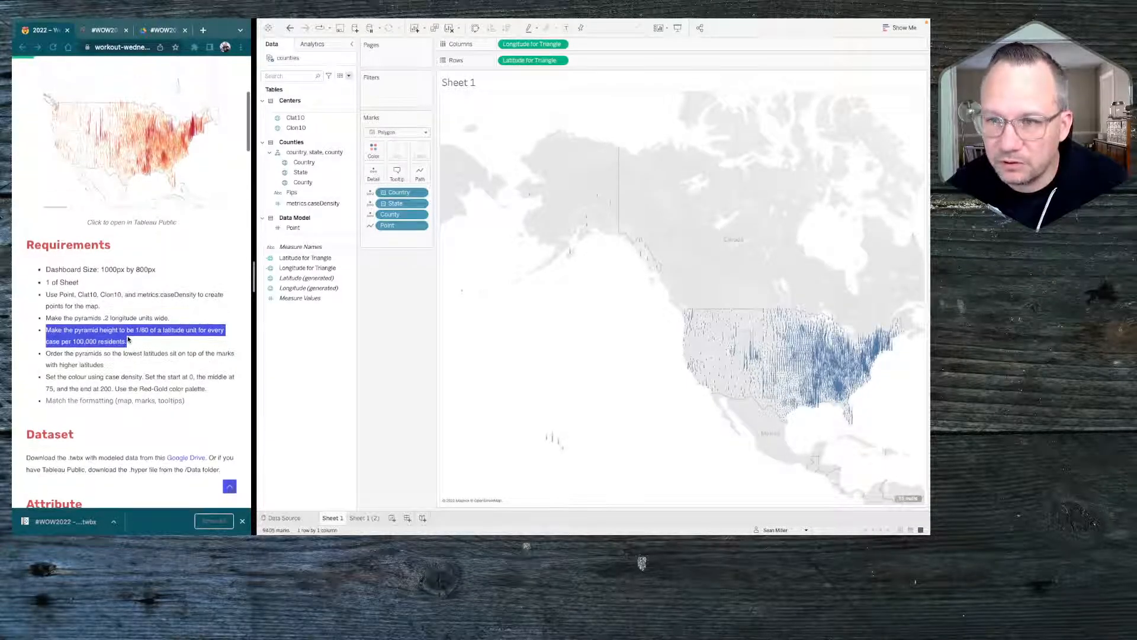
mouse_move(296, 22)
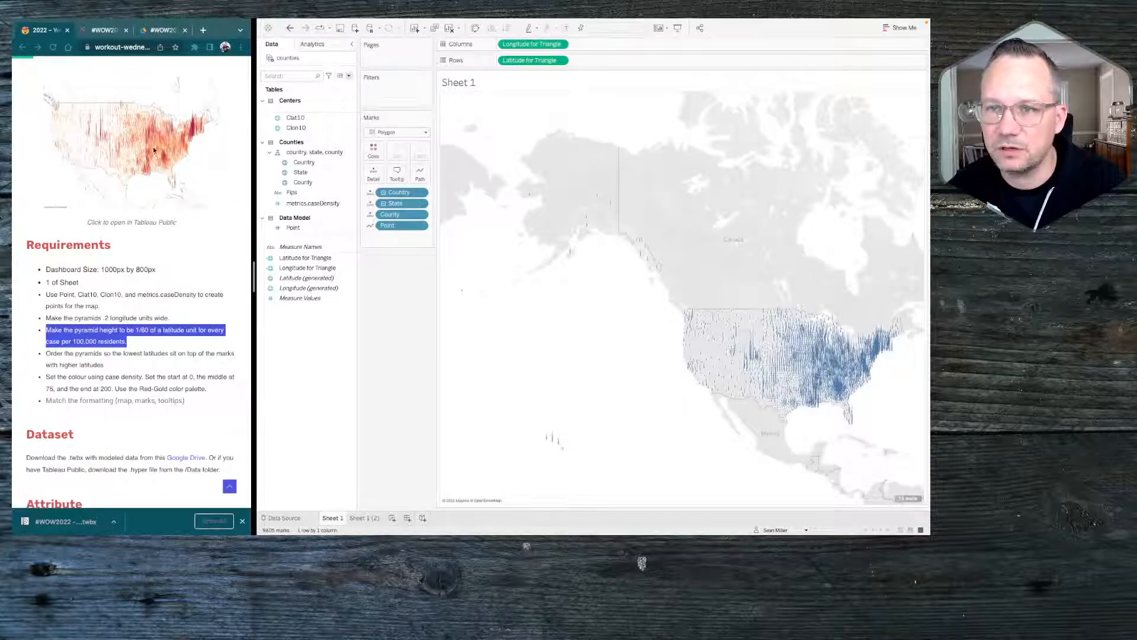
click(98, 24)
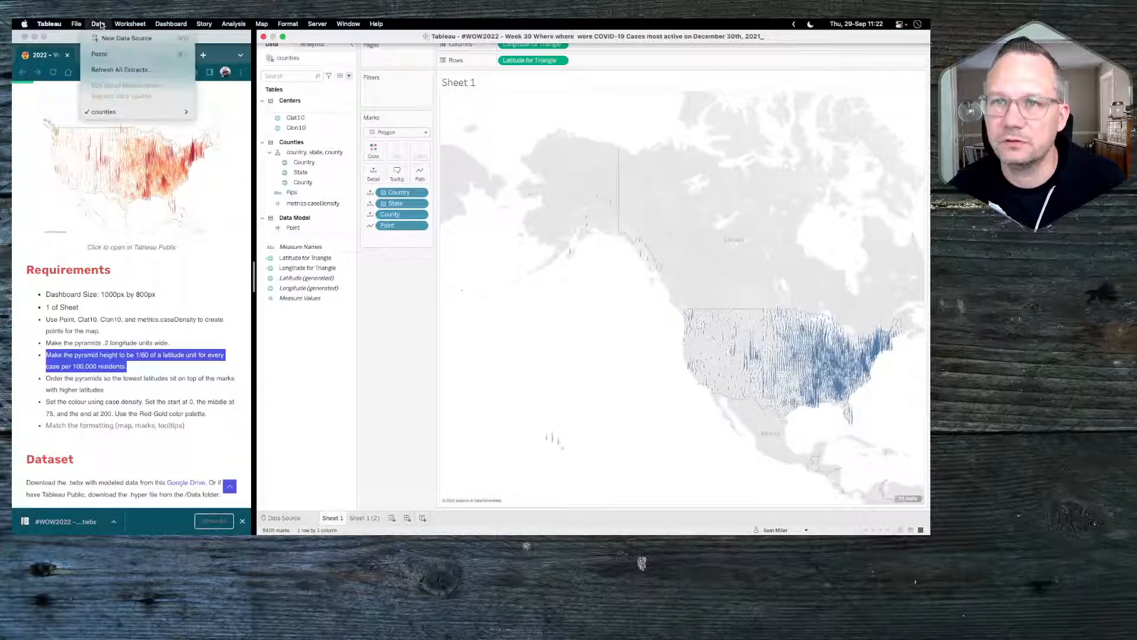
mouse_move(172, 111)
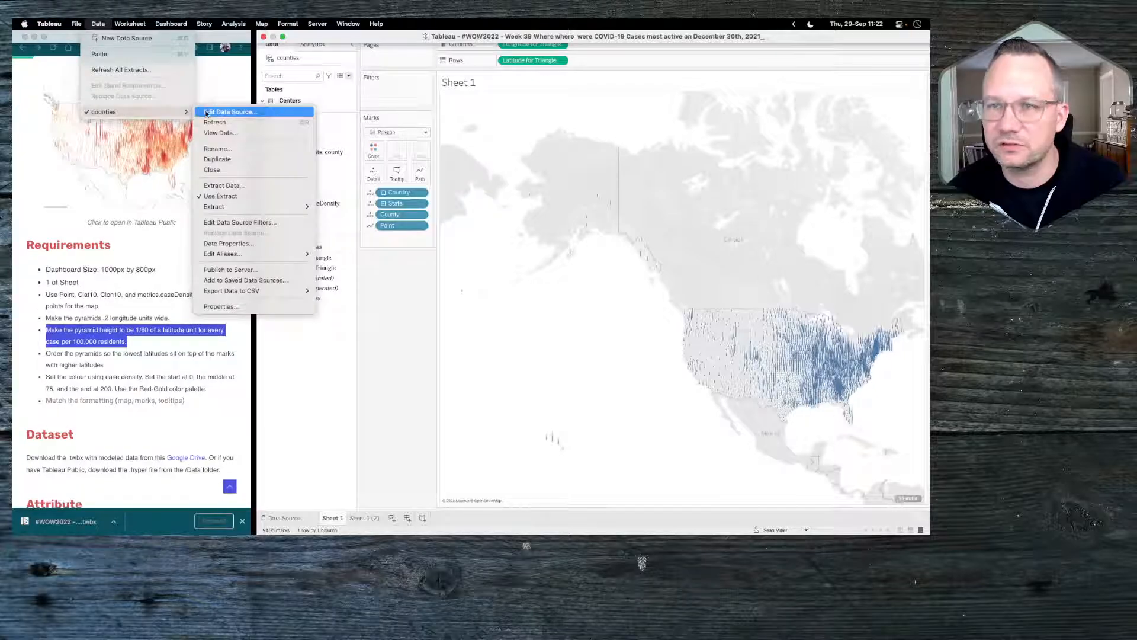
click(243, 222)
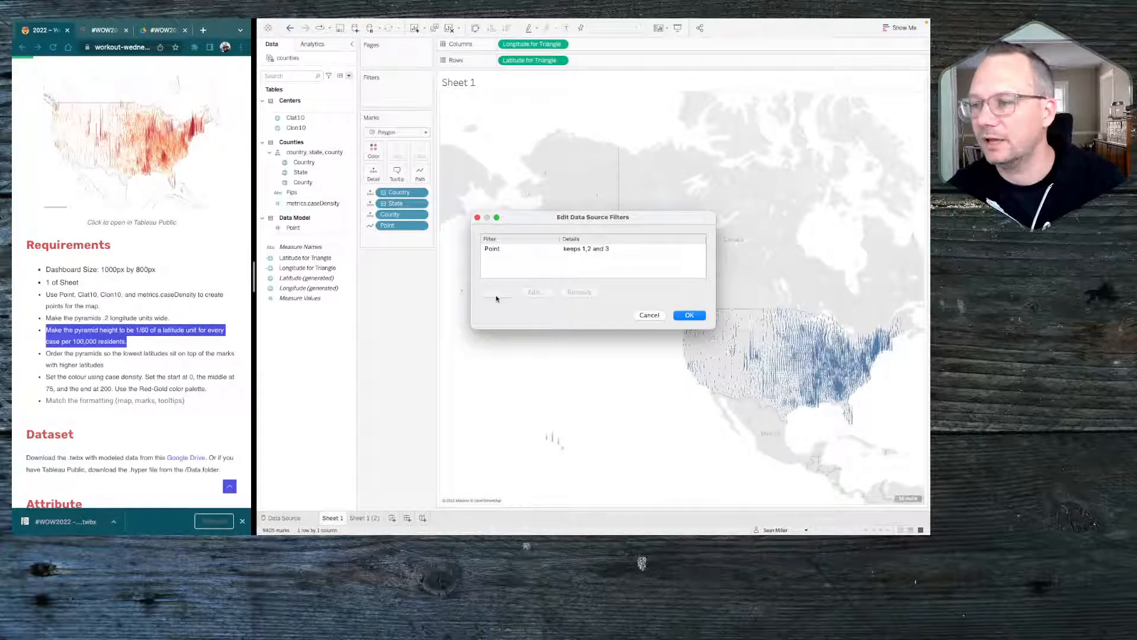
click(494, 294)
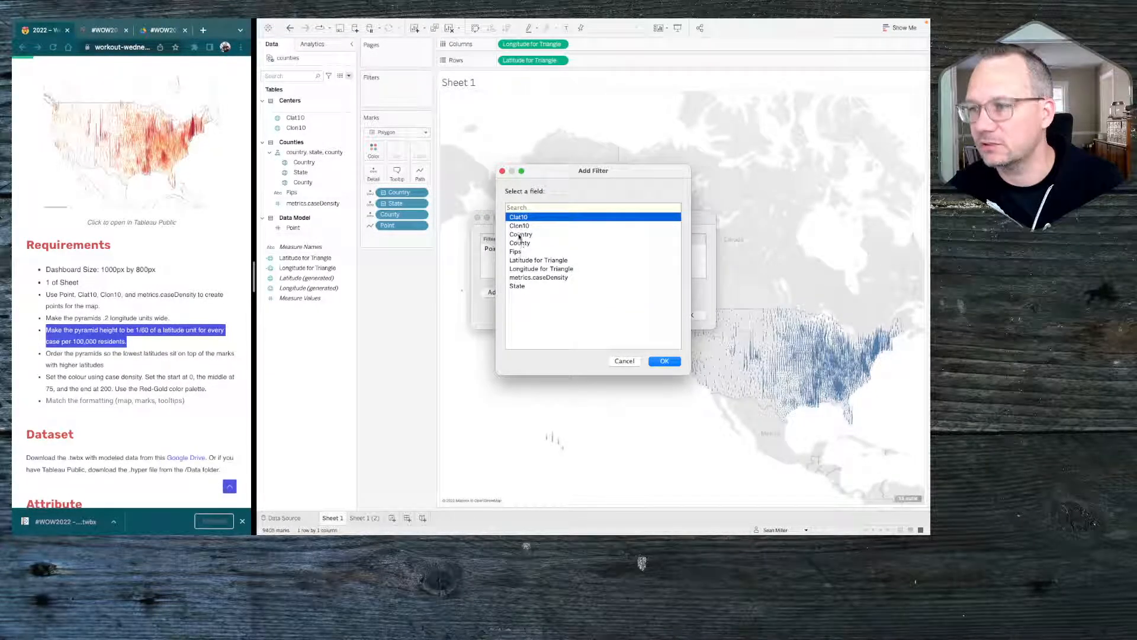
double_click(518, 286)
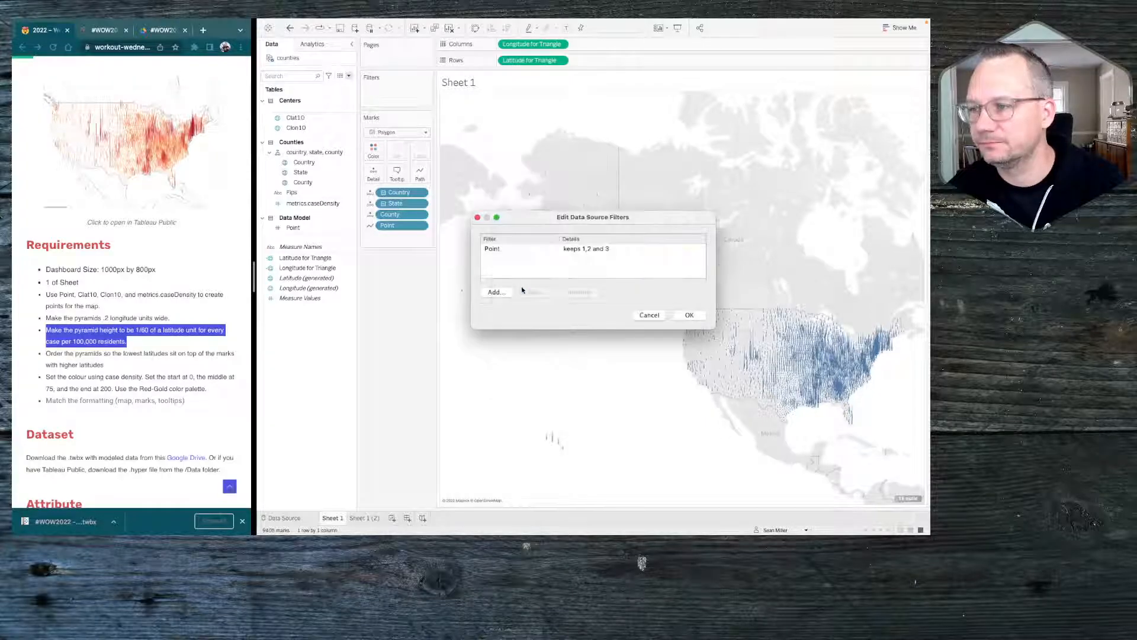
Set the State data source filter to exclude HI and AK, and apply it
click(655, 294)
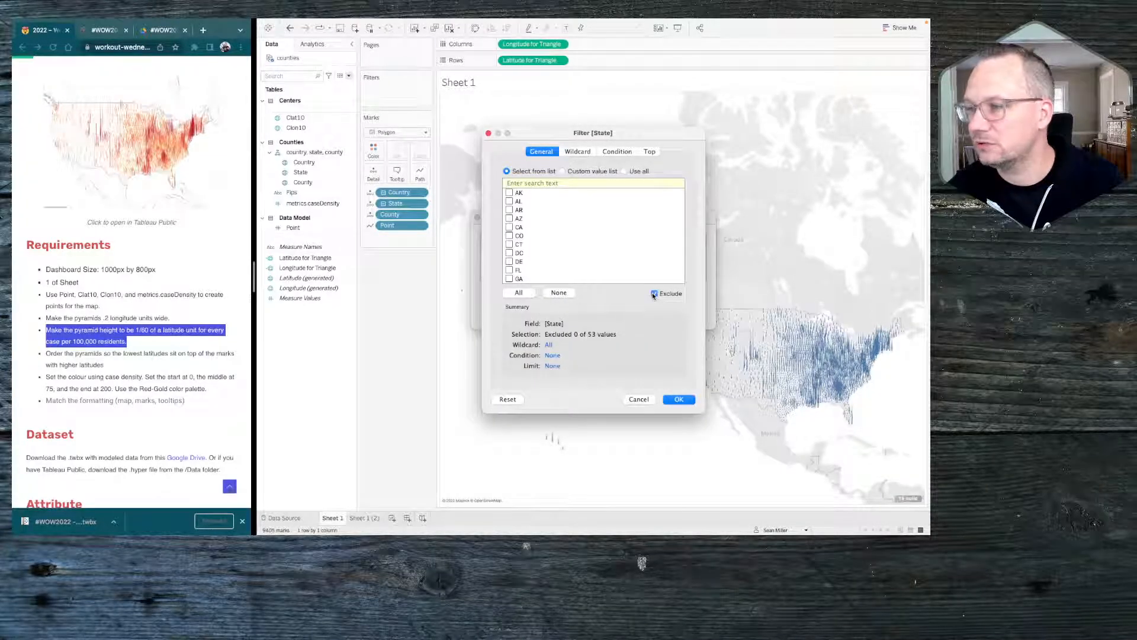
scroll(530, 262, down, 3)
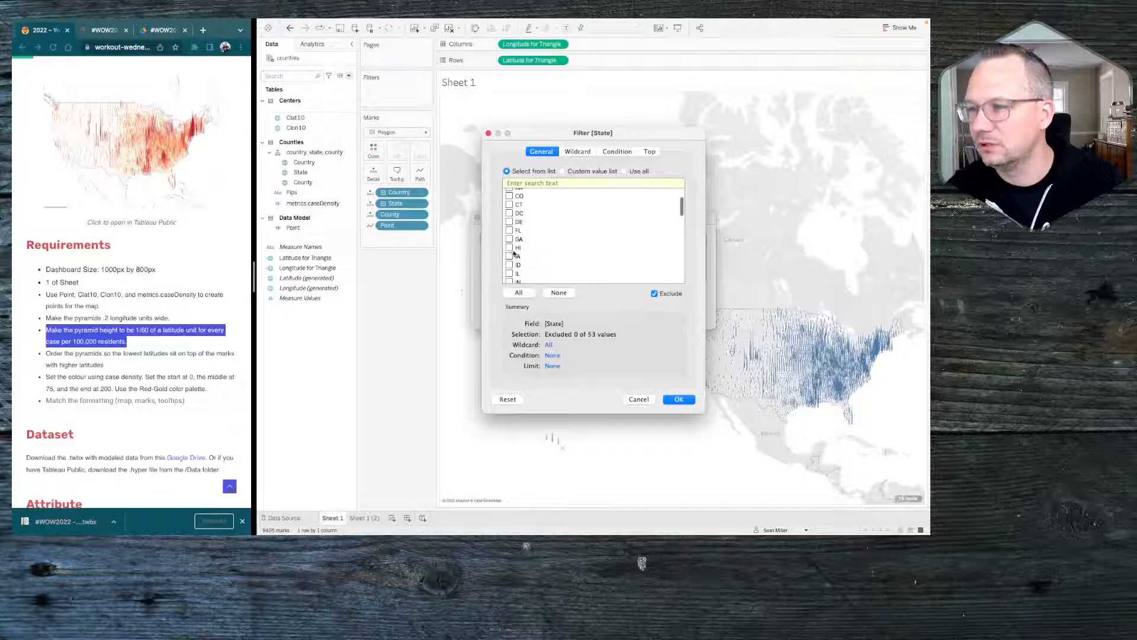
click(510, 248)
scroll(510, 249, up, 3)
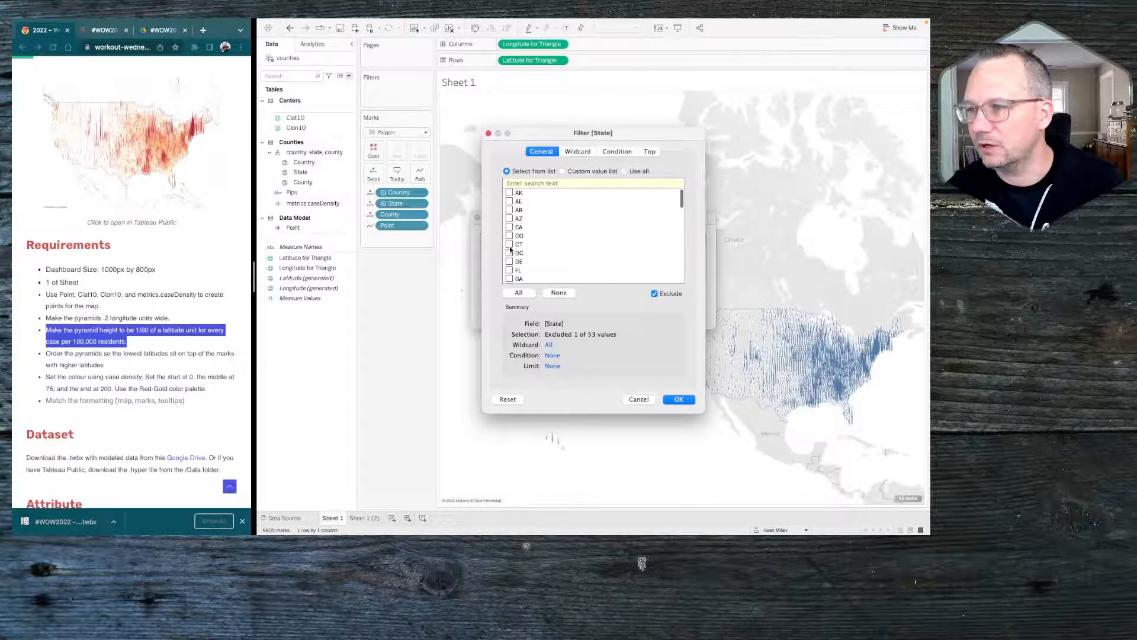
click(509, 193)
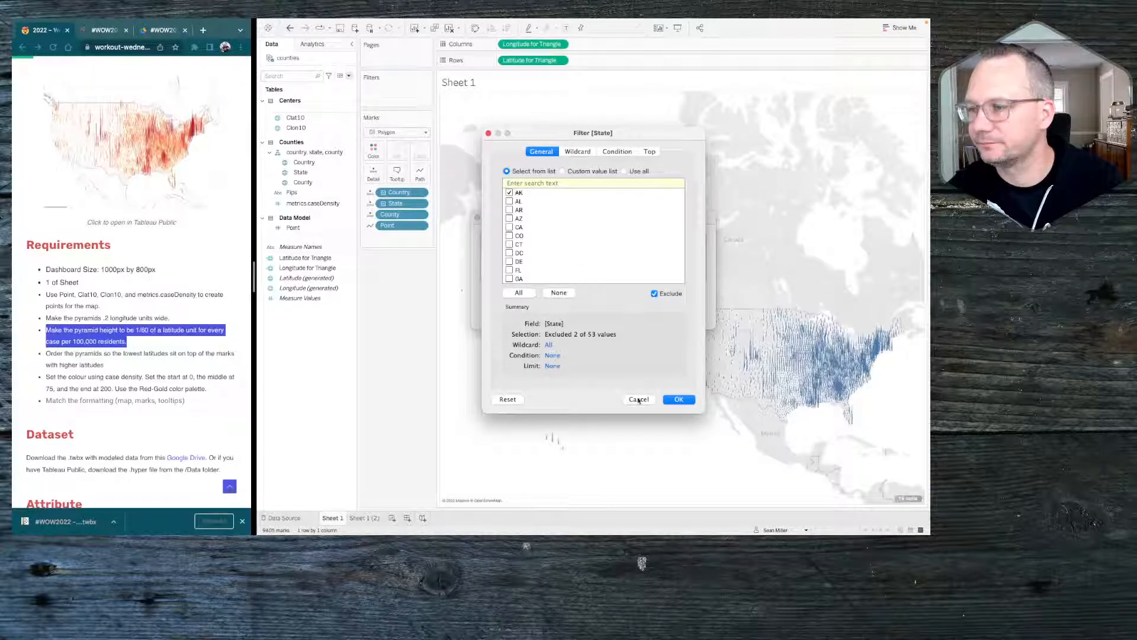
click(678, 399)
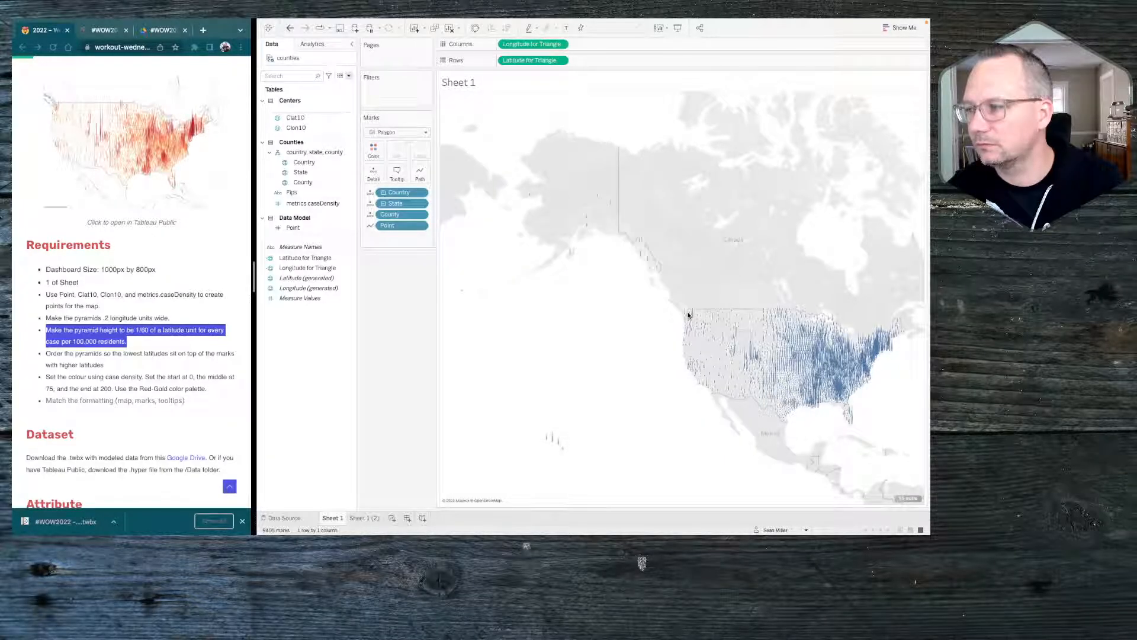
scroll(689, 315, up, 5)
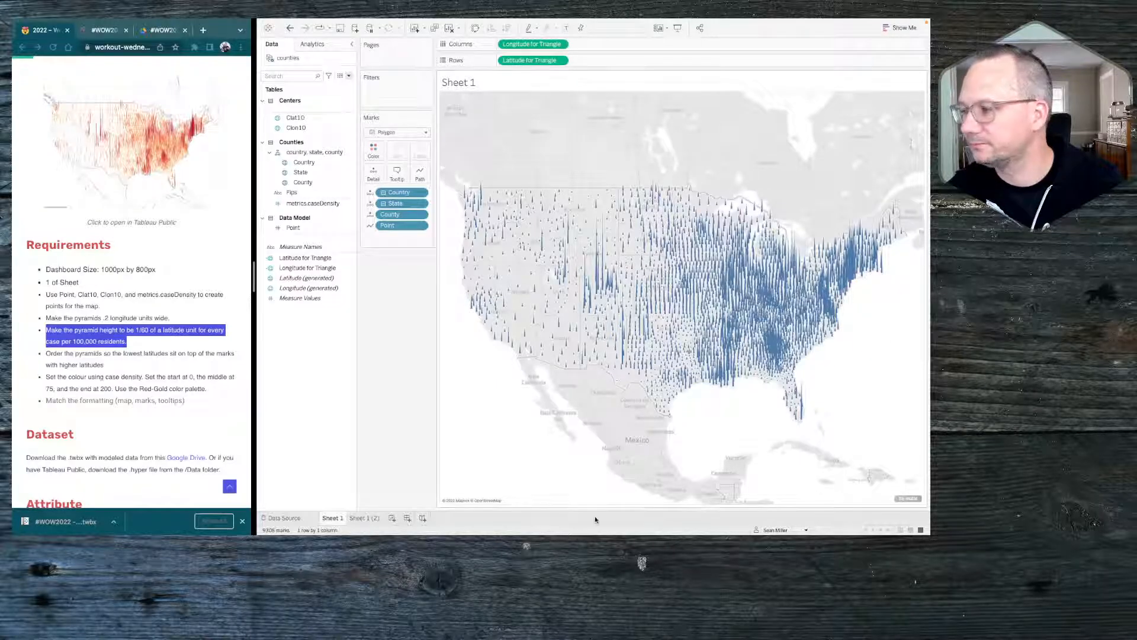
Try filtering the null Latitude for Triangle values out of the view, and remove that filter again
right_click(913, 502)
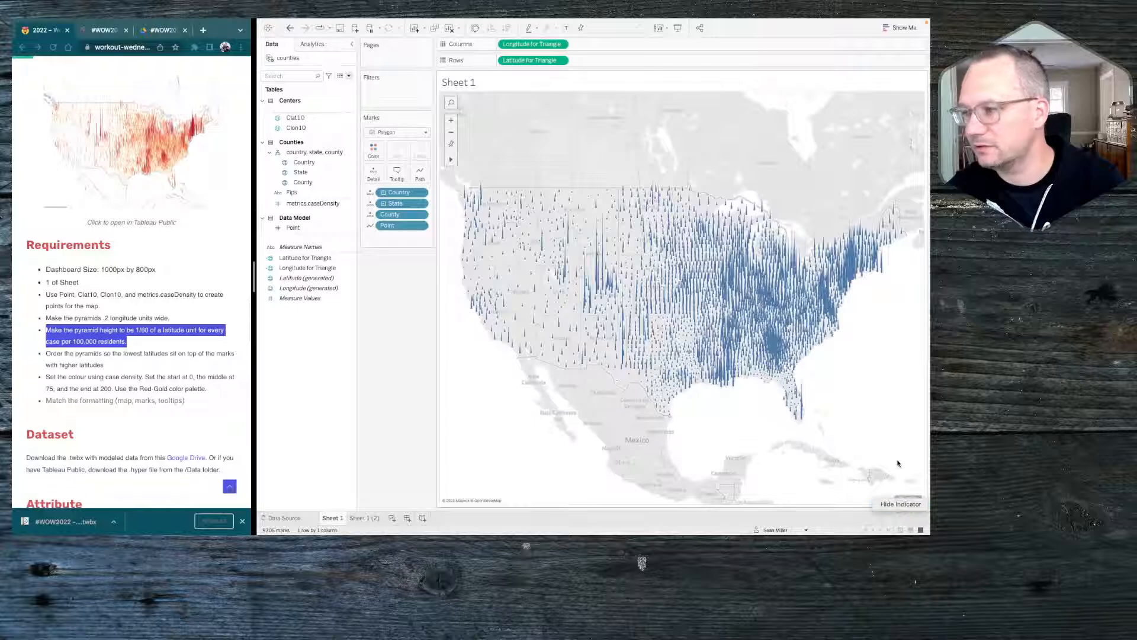
key(Escape)
click(908, 498)
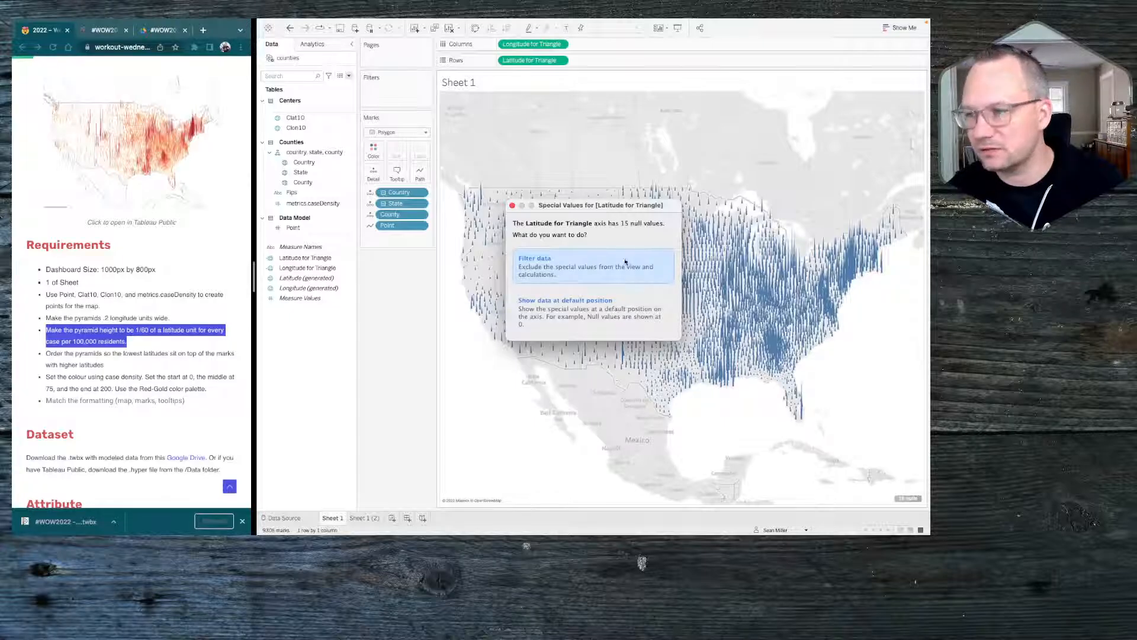
click(592, 269)
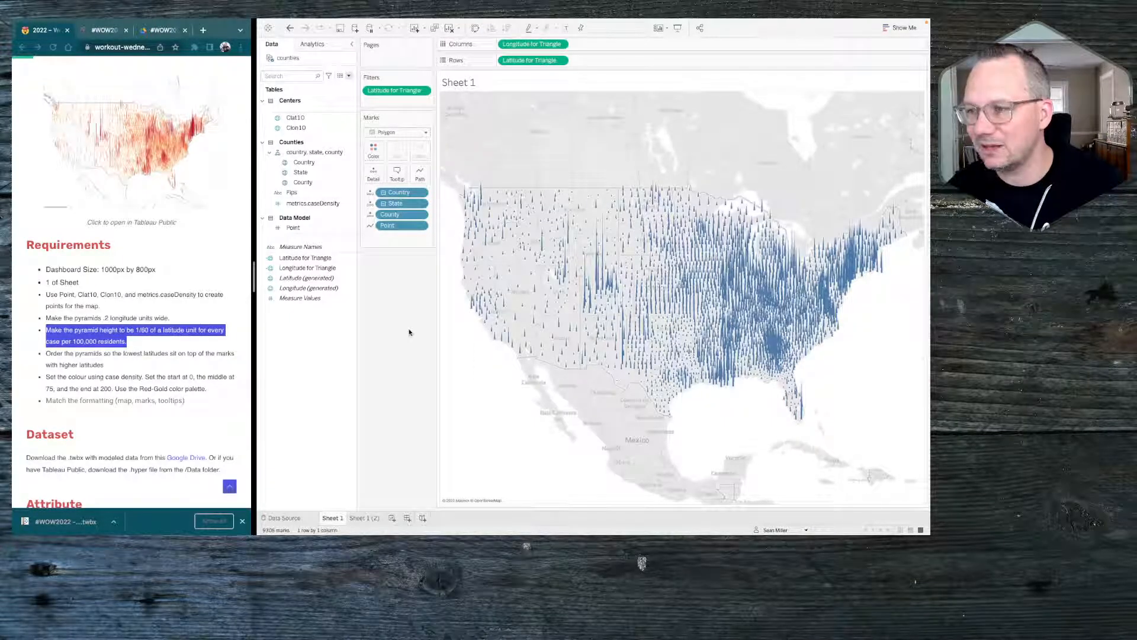
mouse_move(713, 377)
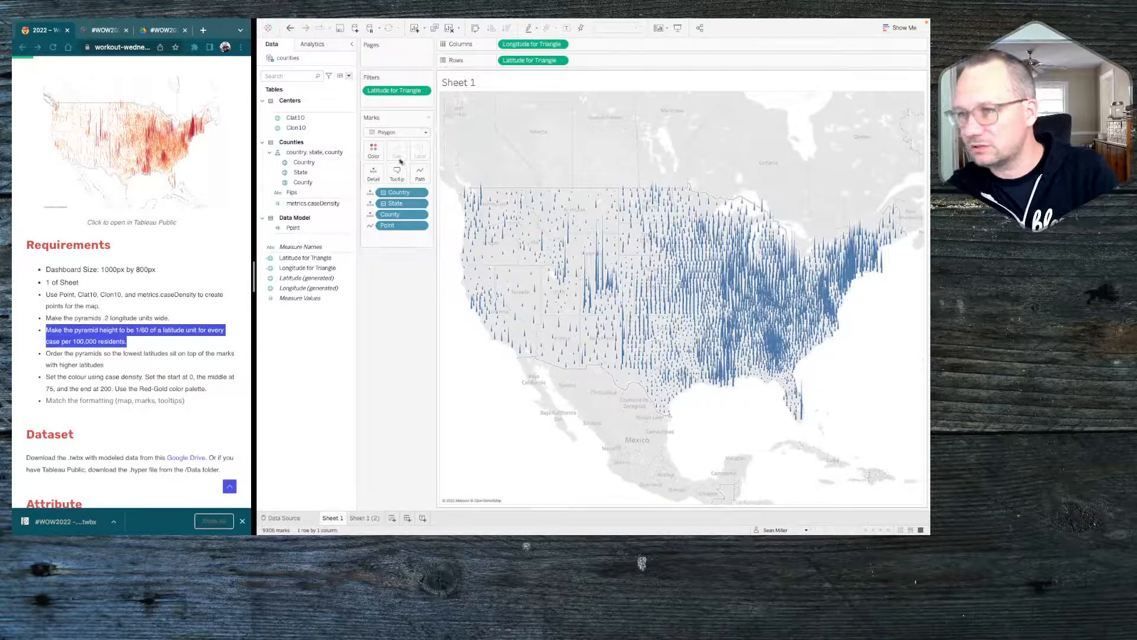
drag(397, 91, 533, 130)
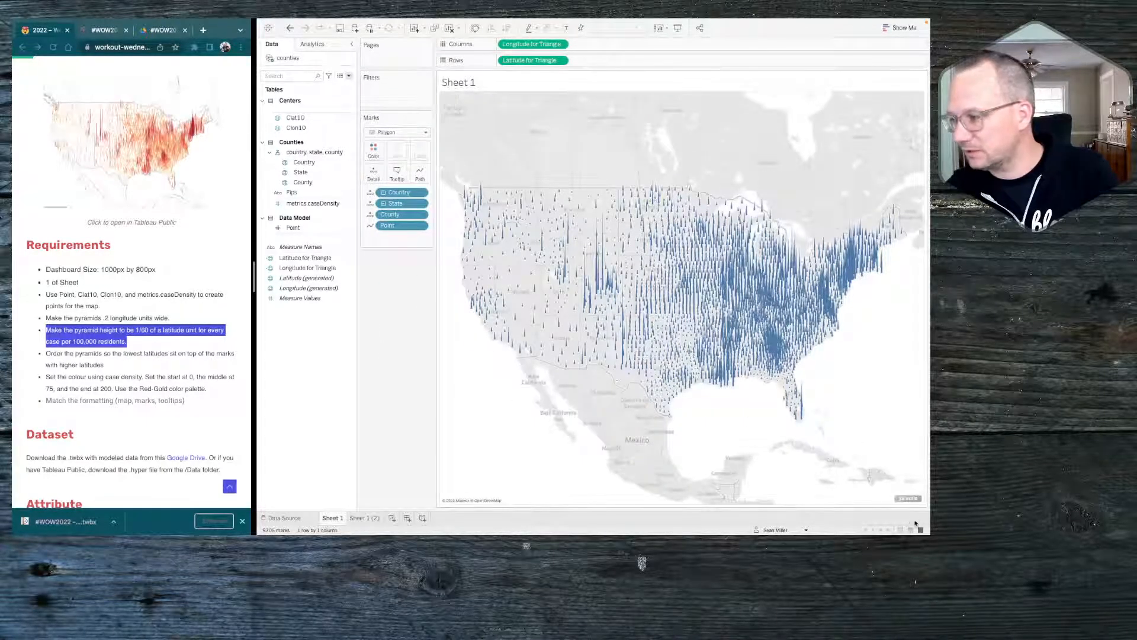
Hide the null values indicator on the map and color the polygons by metrics.caseDensity
right_click(911, 499)
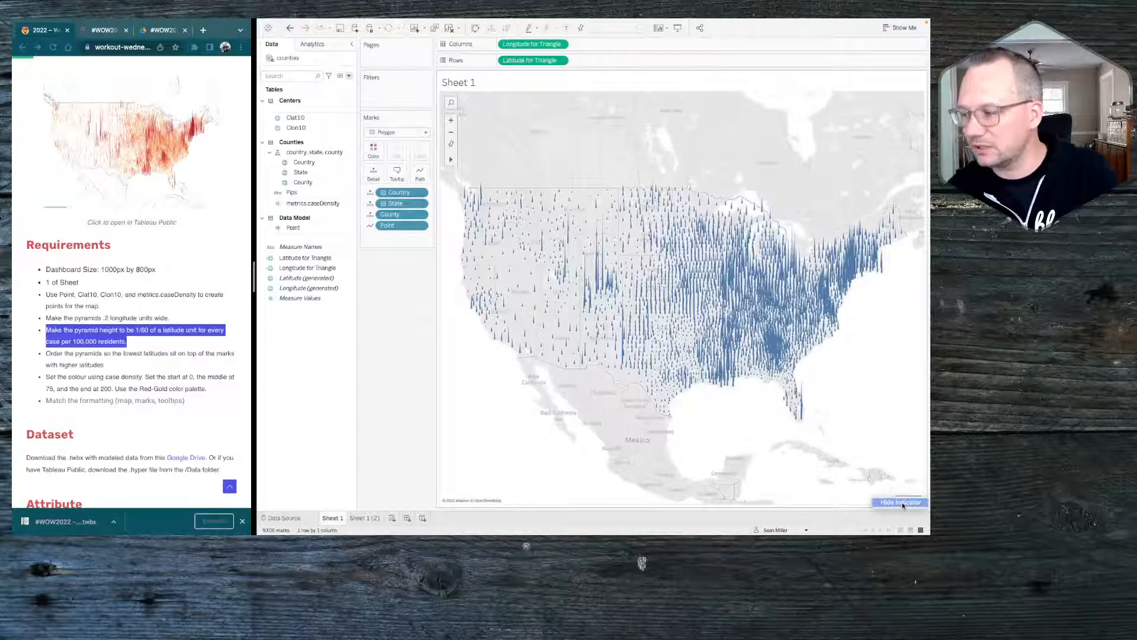
click(902, 502)
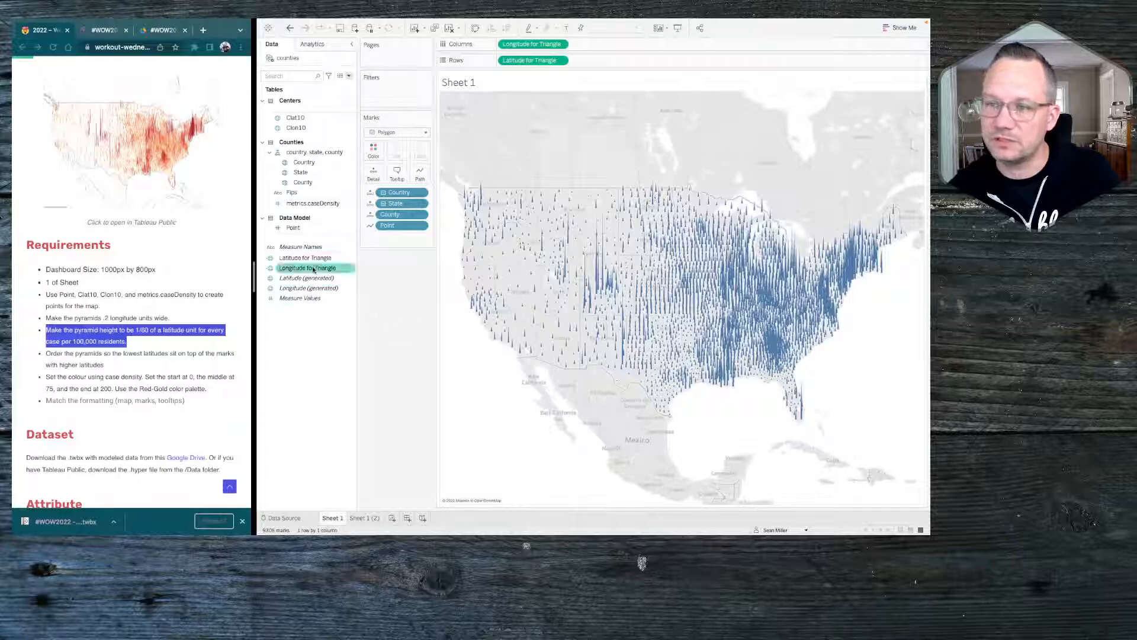
click(299, 206)
drag(299, 205, 373, 152)
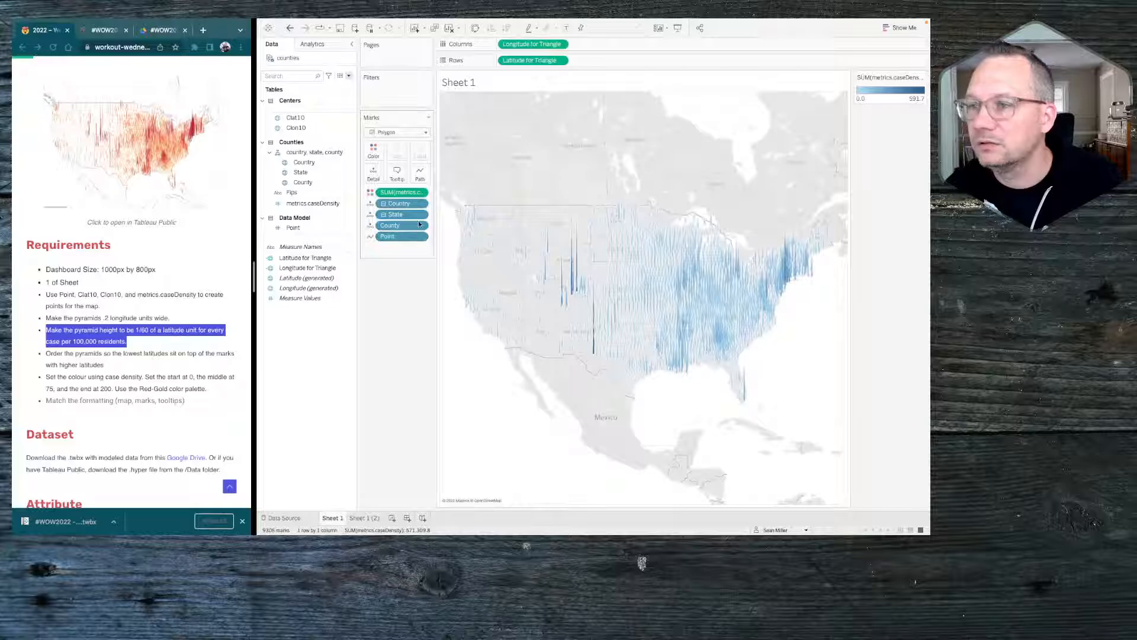
click(308, 268)
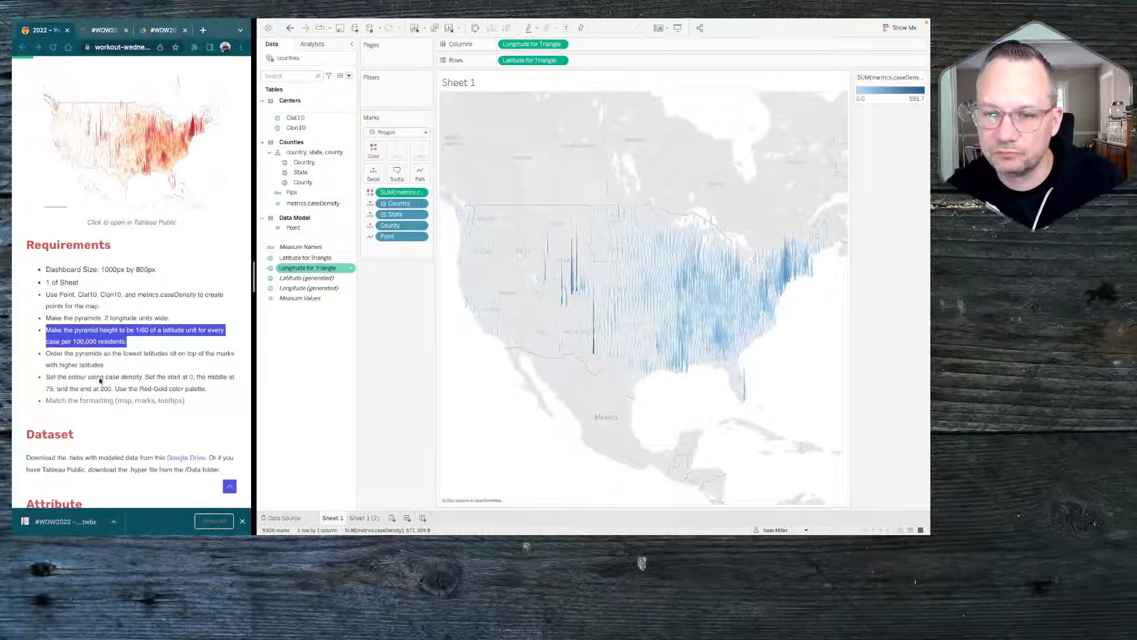
Choose the Red-Gold palette for the metrics.caseDensity colors
click(373, 150)
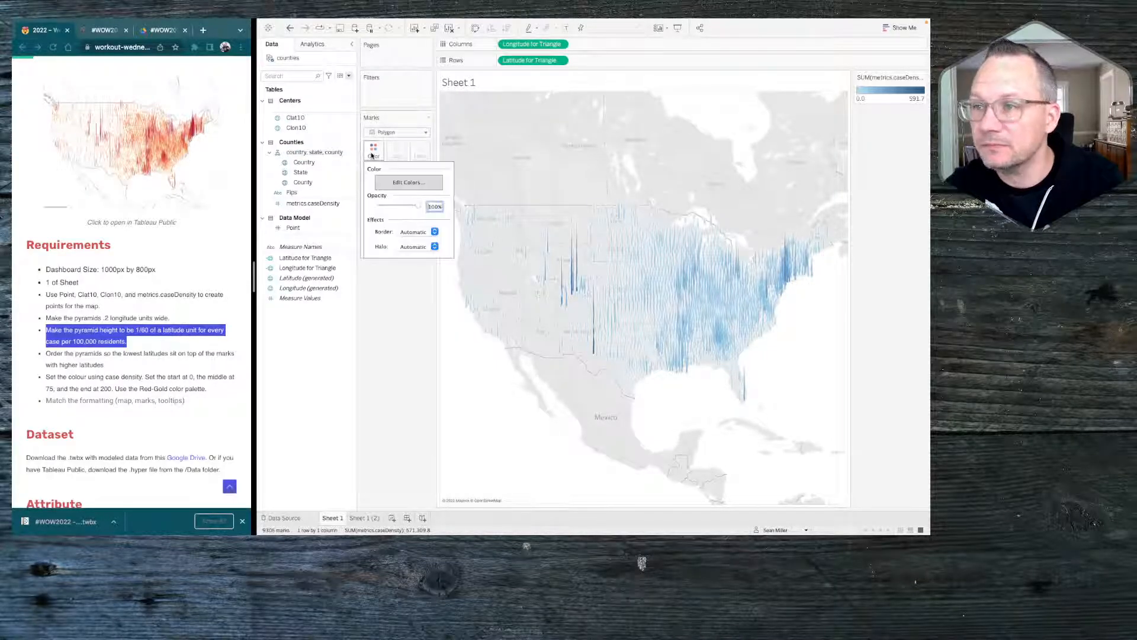
click(409, 182)
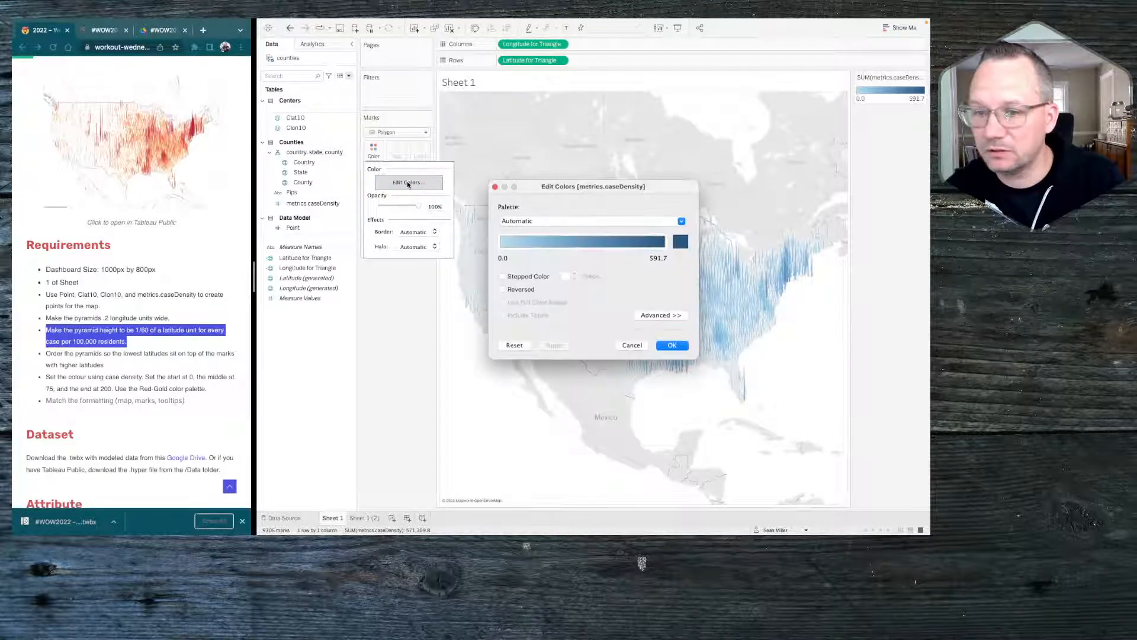
click(625, 222)
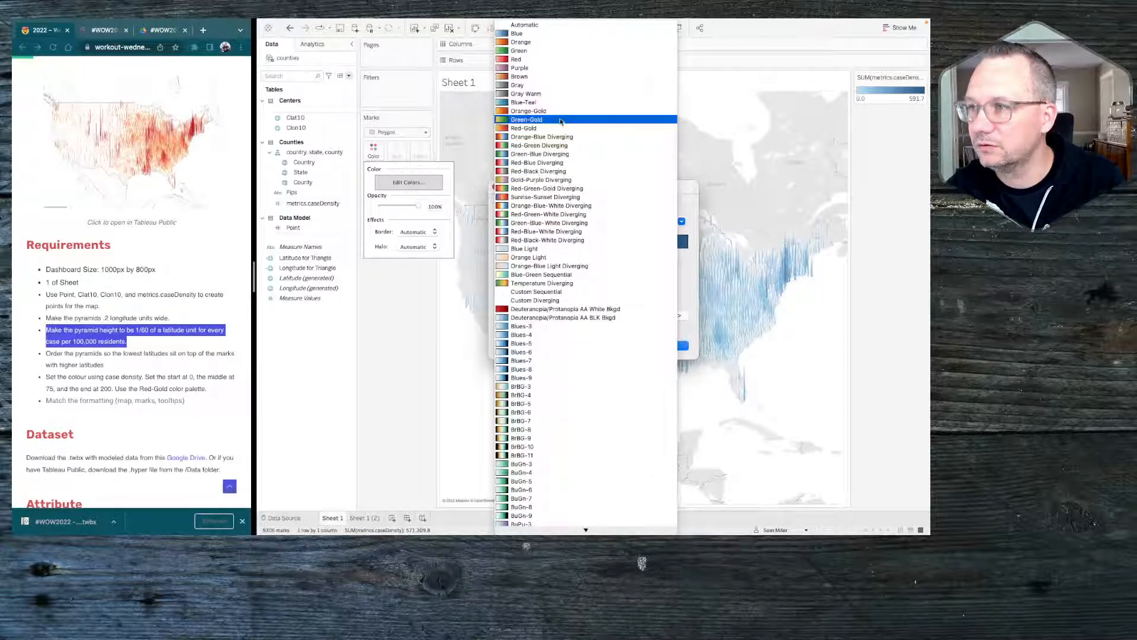
click(545, 128)
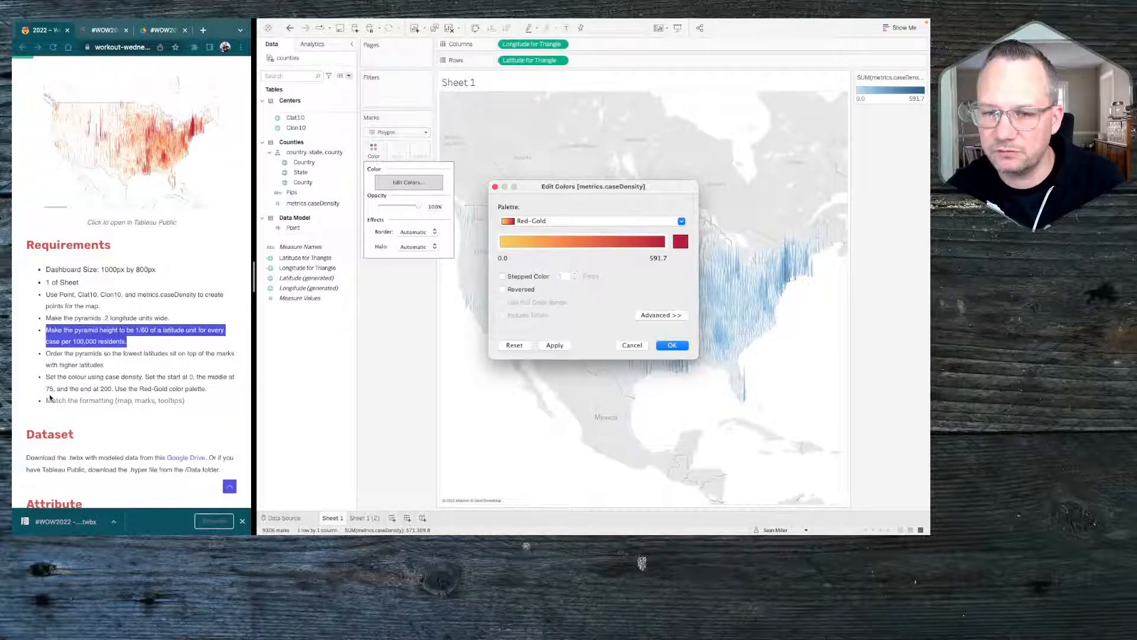
Fix the case density color range to start at 0 and end at 200, and apply the colors
click(657, 314)
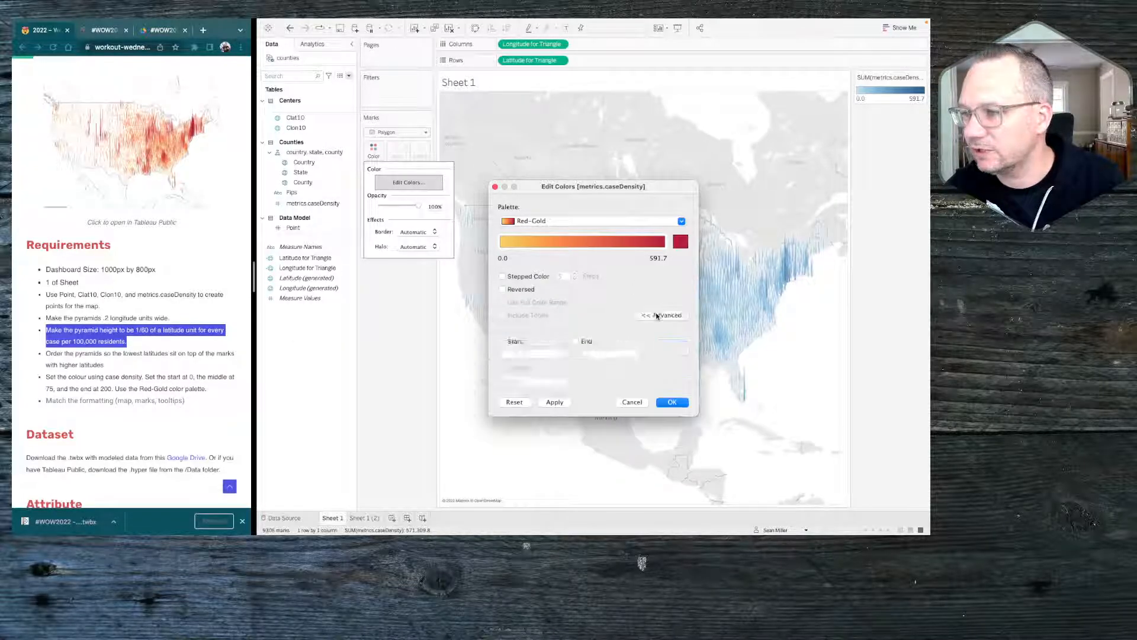
click(512, 343)
click(576, 342)
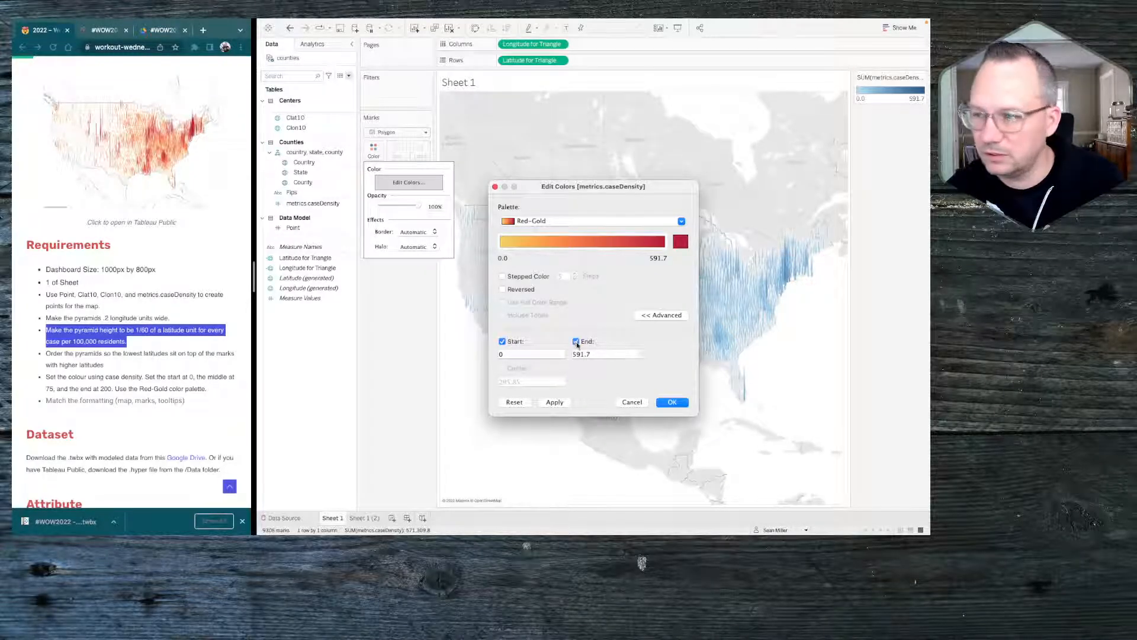
click(587, 355)
double_click(587, 354)
text(200)
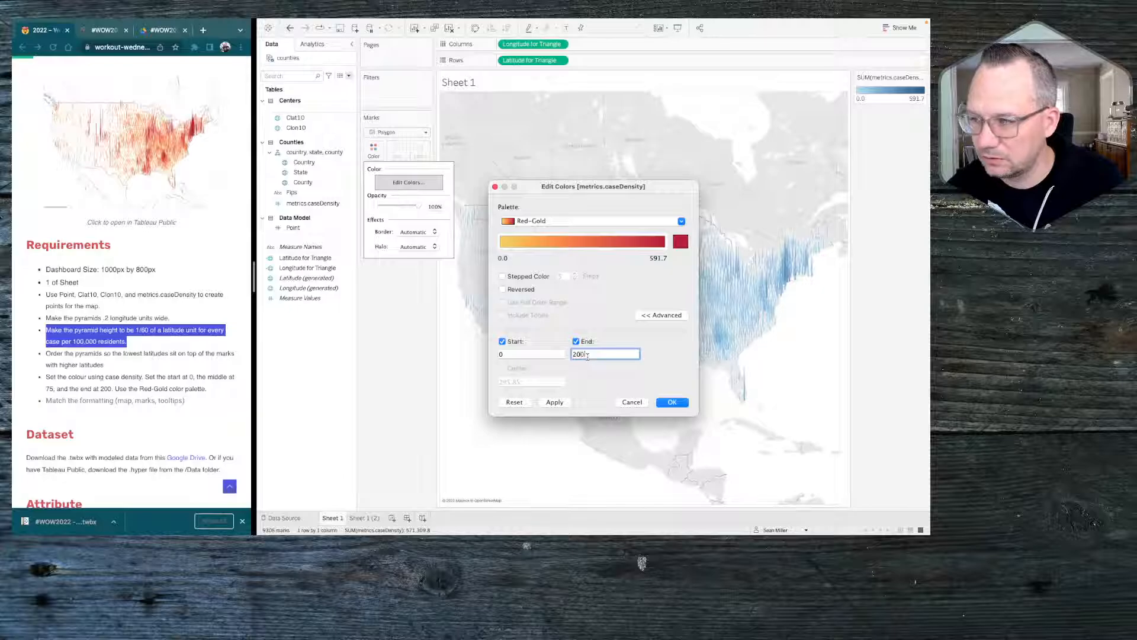
key(Return)
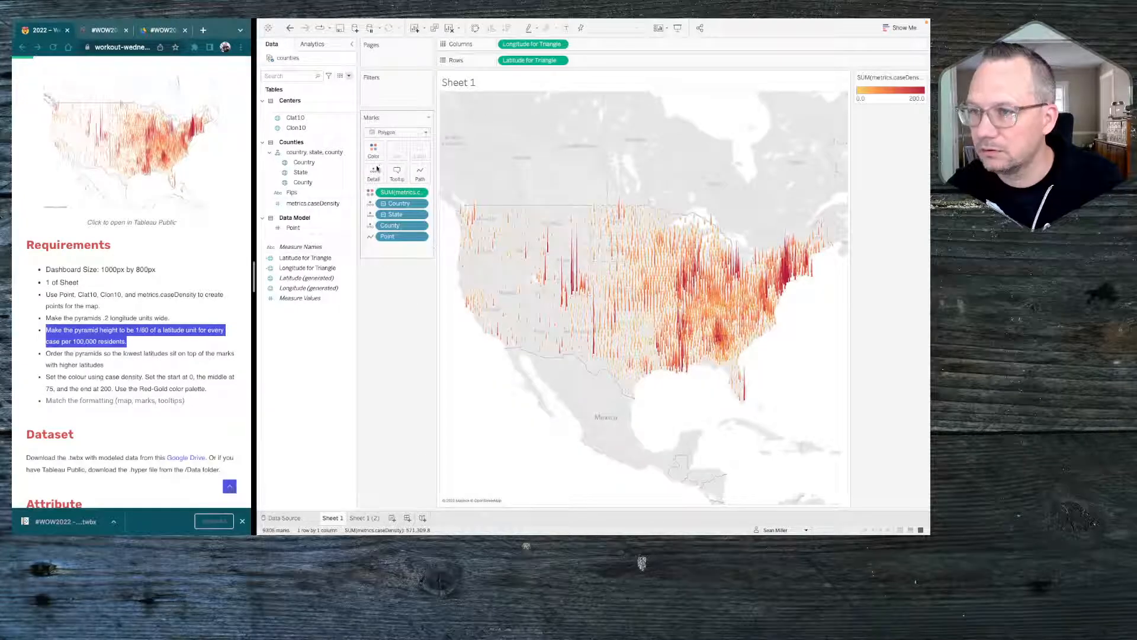
Try stepped colors with the start and end values enabled in the metrics.caseDensity color settings
click(374, 152)
click(405, 184)
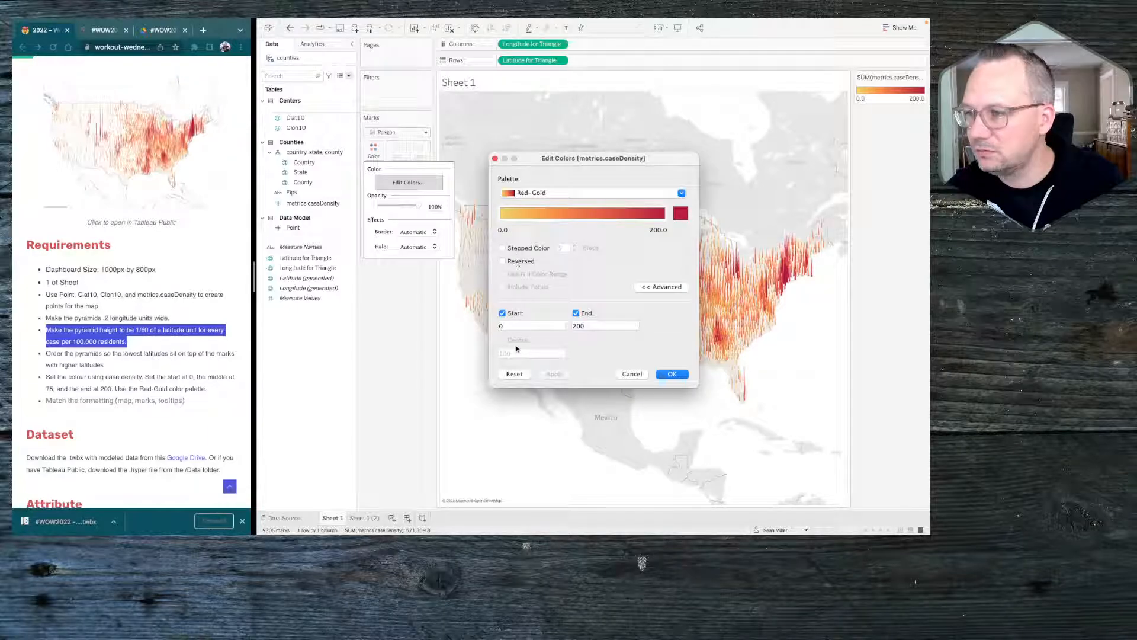
click(503, 249)
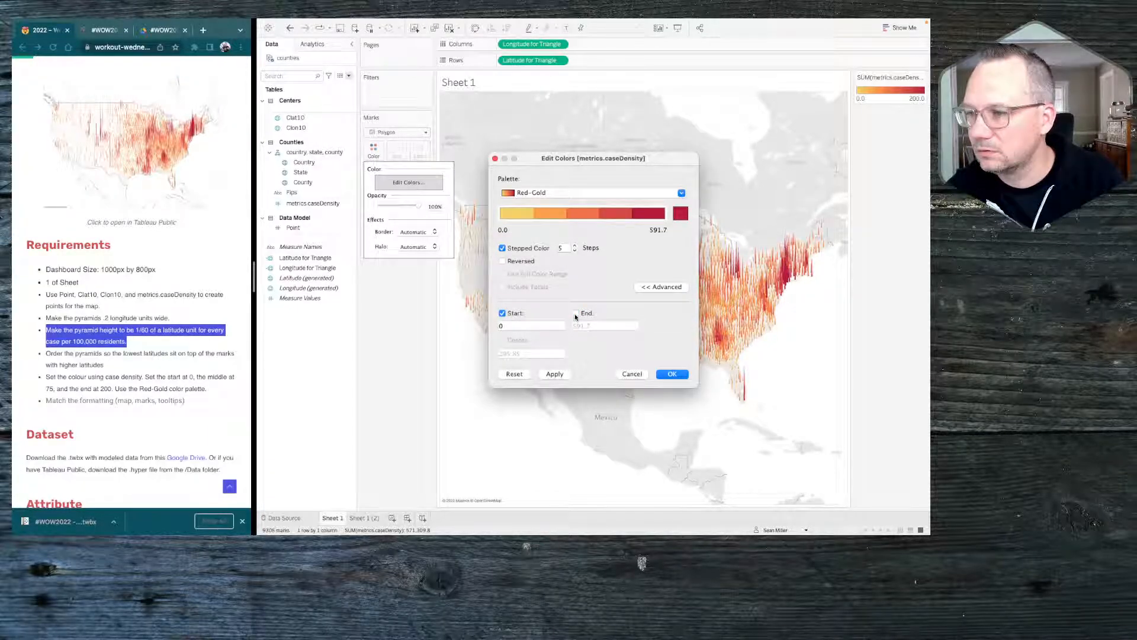
click(503, 314)
click(505, 314)
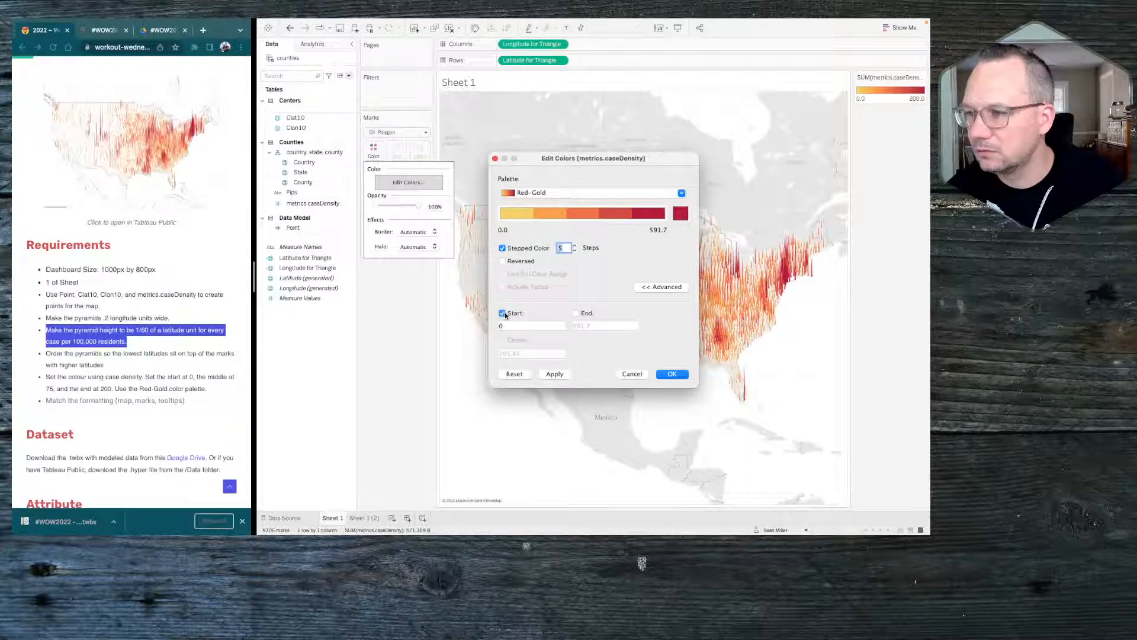
click(588, 314)
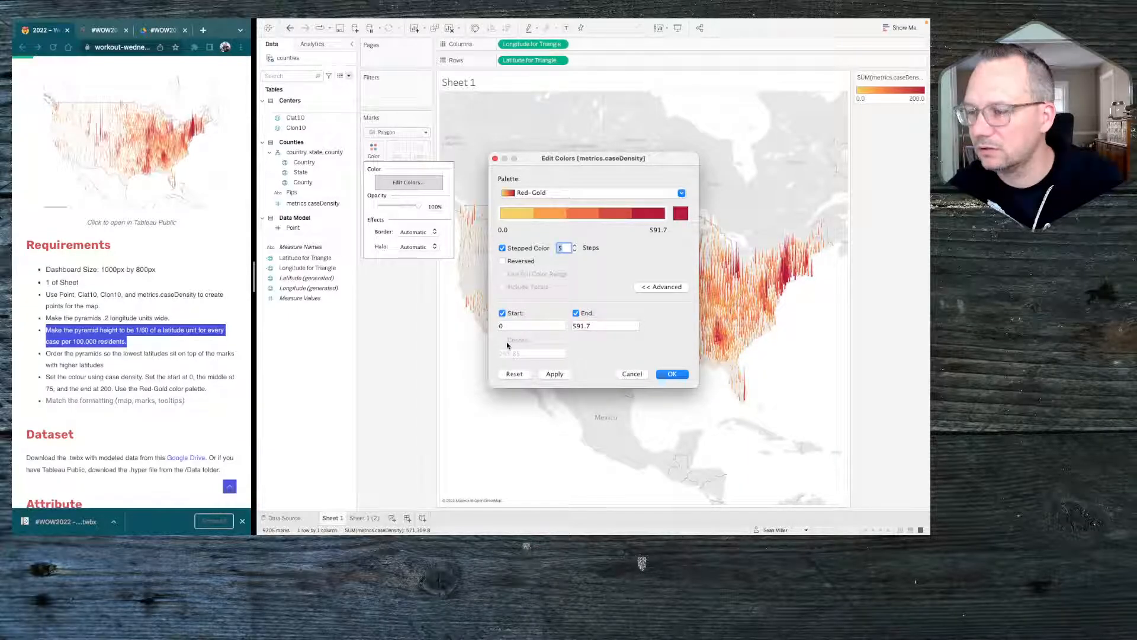
Reset the case density colors and set the range to start at 0, center at 75 and end at 200
click(514, 374)
click(502, 340)
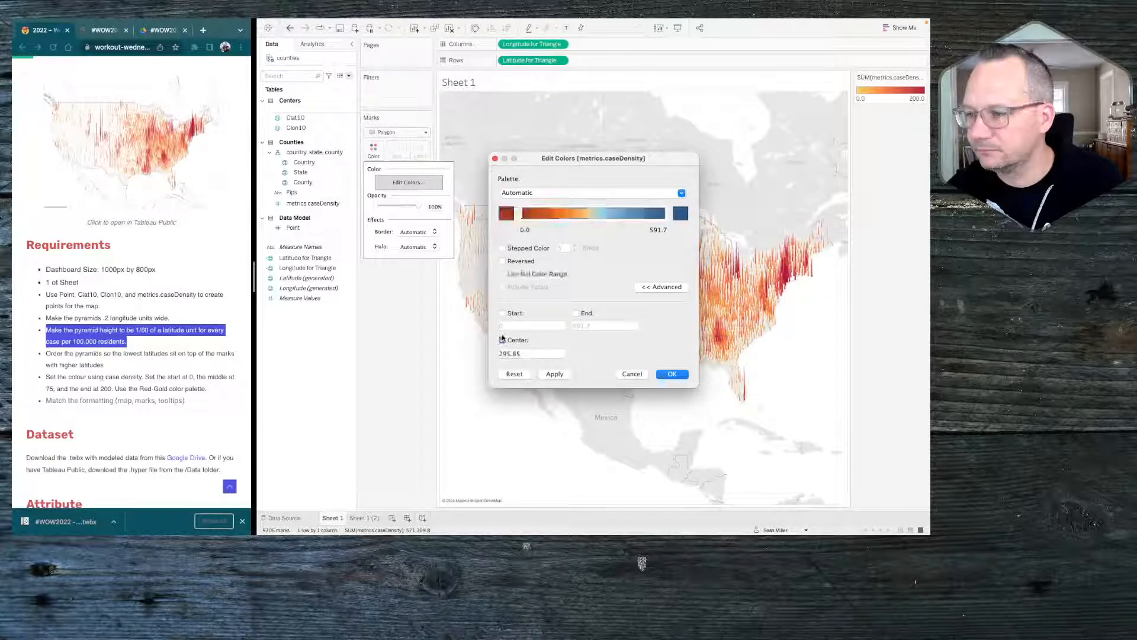
double_click(510, 353)
text(75)
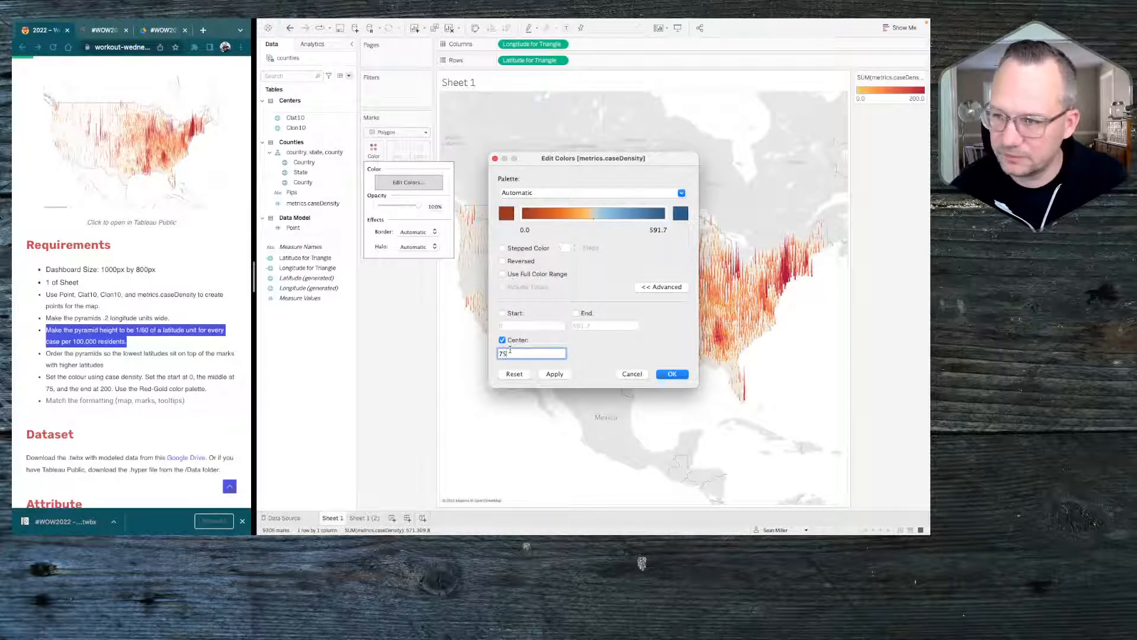
click(503, 314)
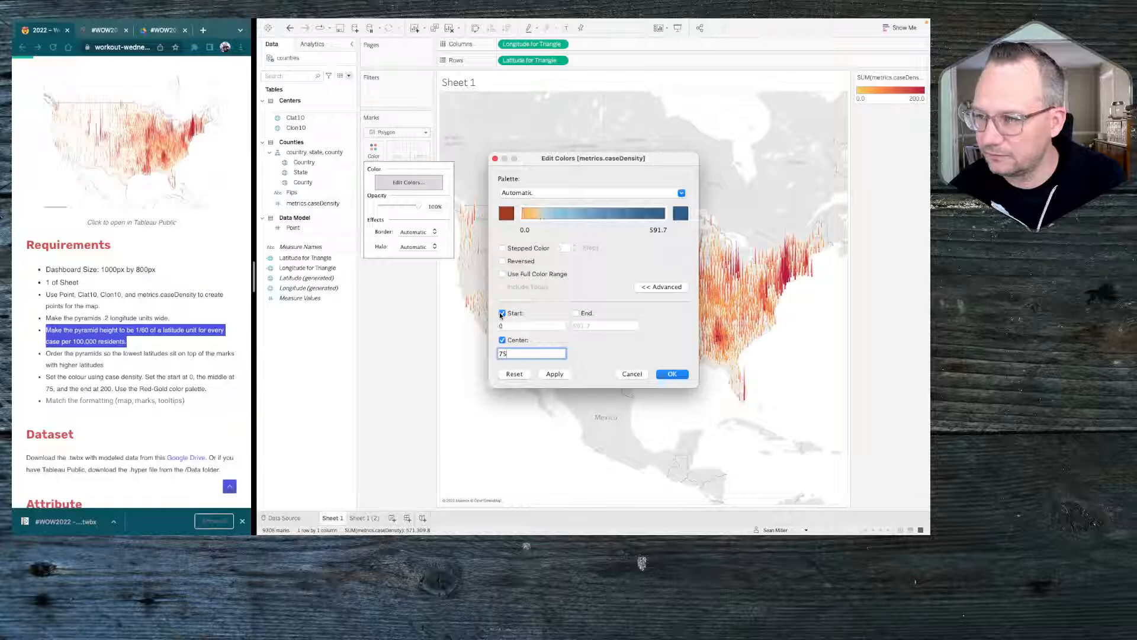
text(5)
click(577, 313)
click(584, 325)
double_click(583, 325)
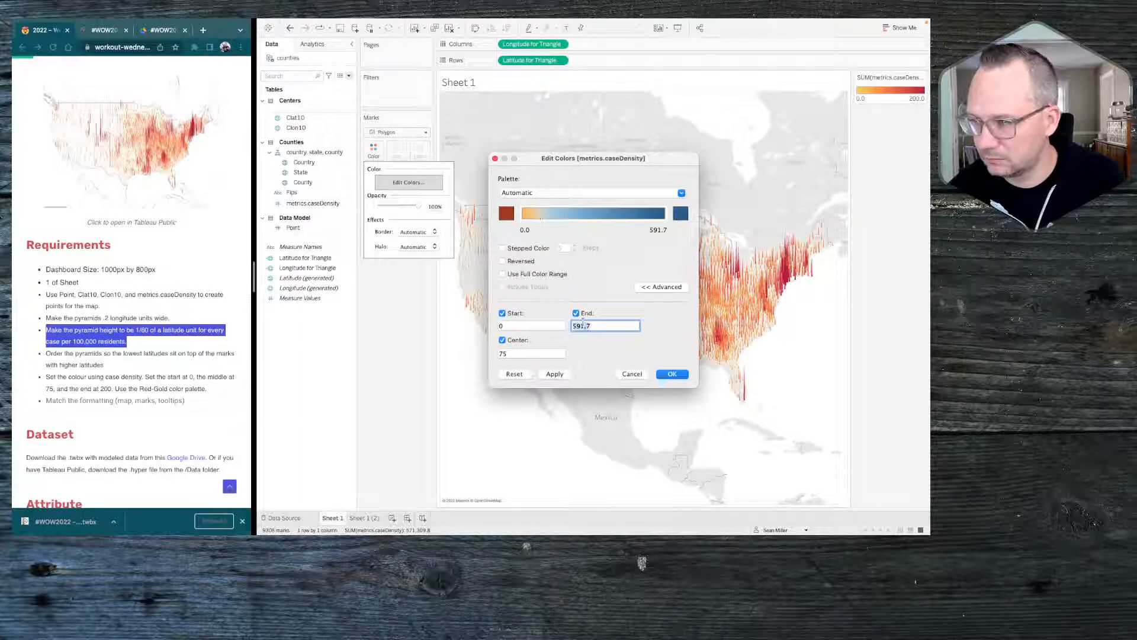
text(200)
key(Tab)
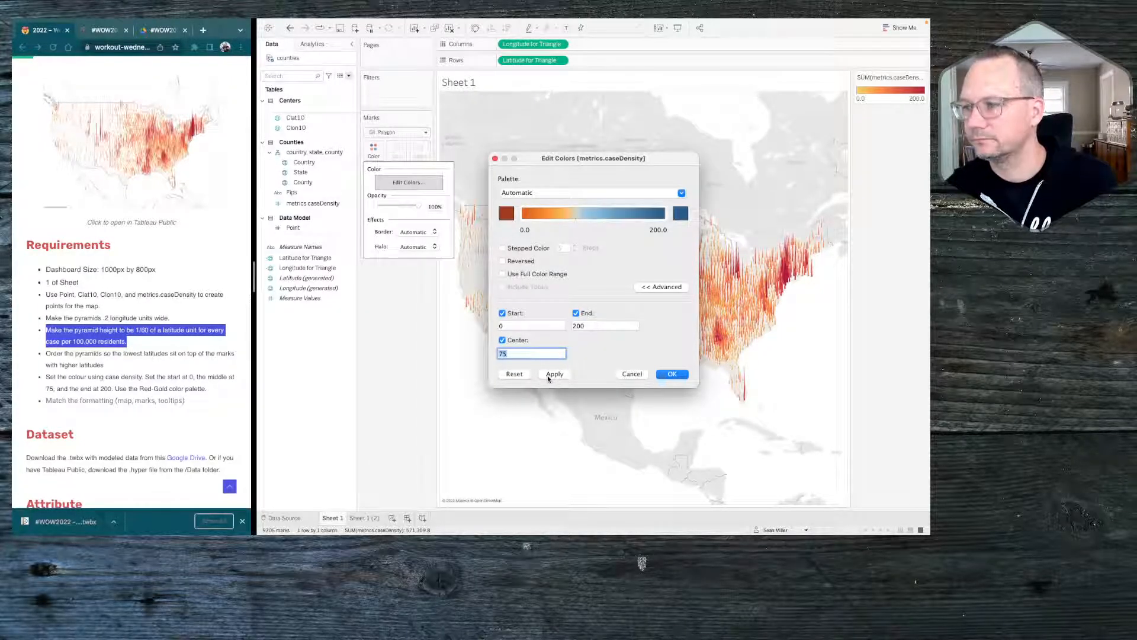
Choose the Red-Gold palette for the case density colors again and apply it
click(586, 193)
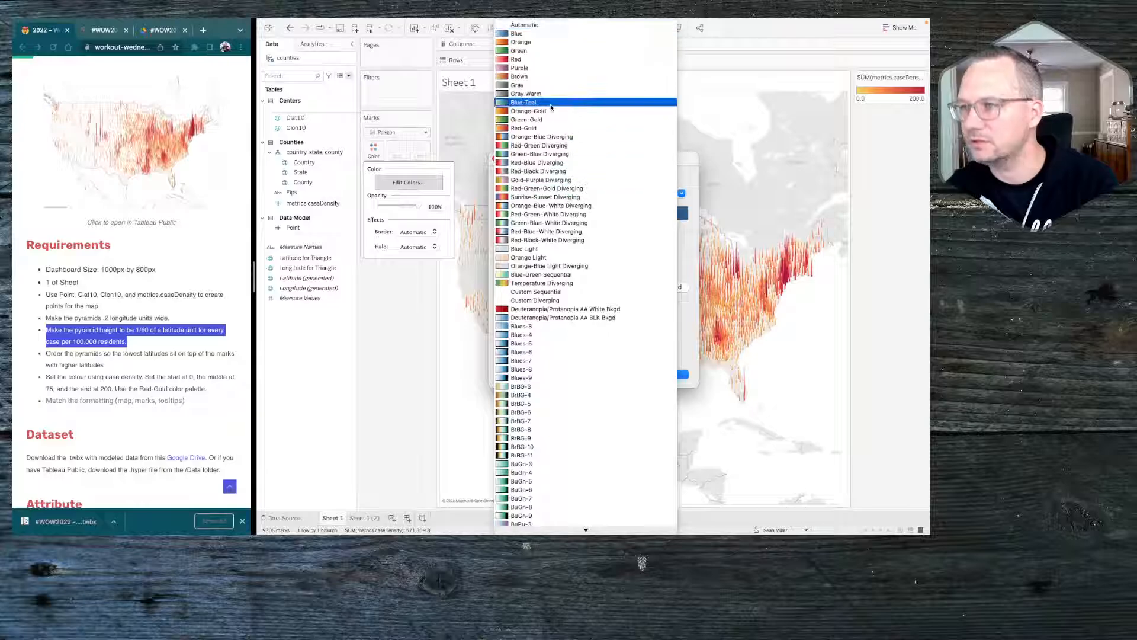
click(528, 128)
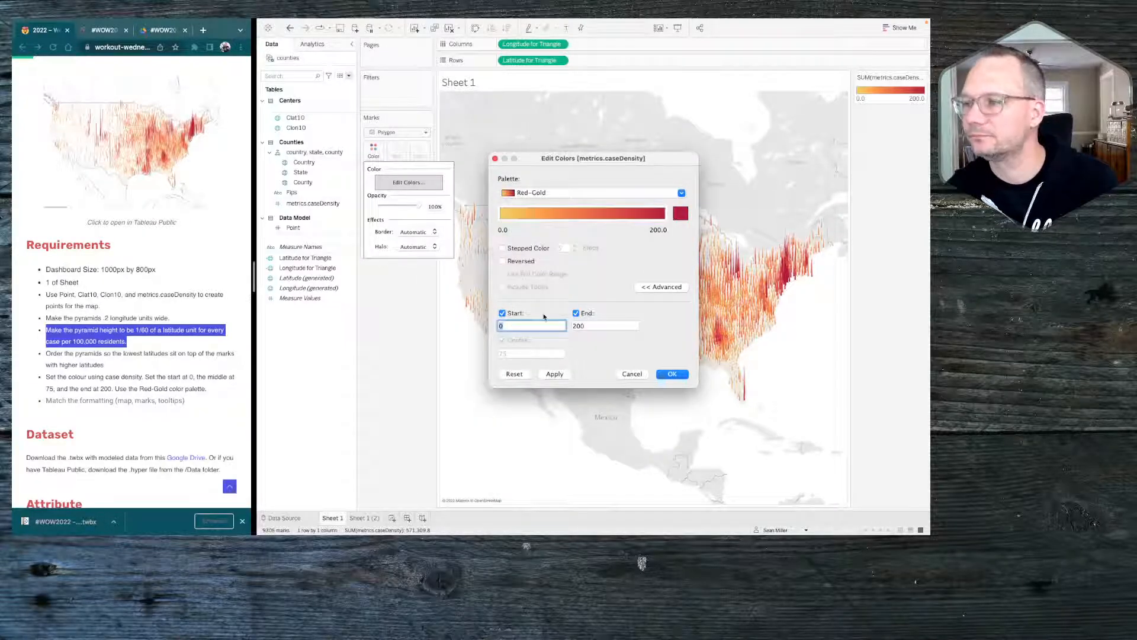
click(554, 374)
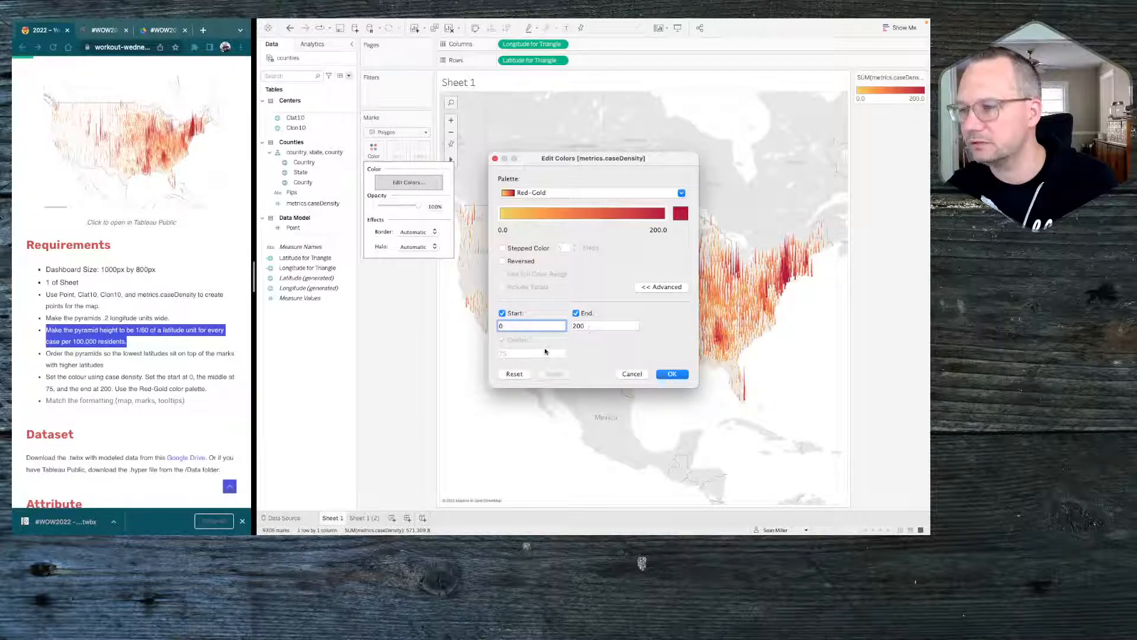
click(674, 373)
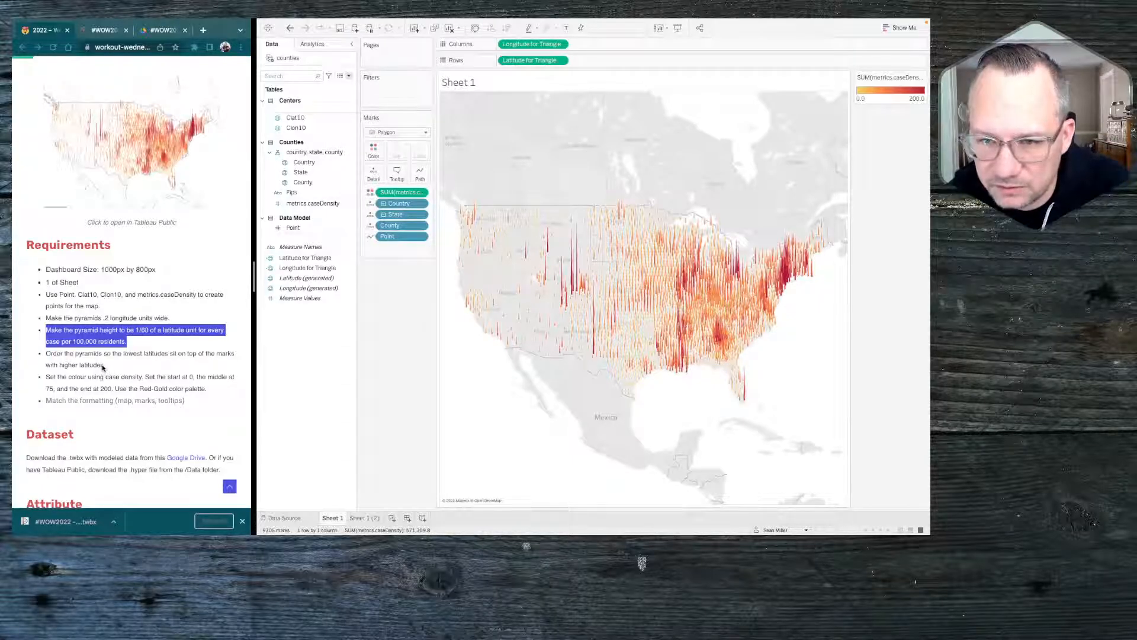
Sort the County field on the Marks card in ascending order by the average of Latitude for Triangle
drag(104, 366, 47, 354)
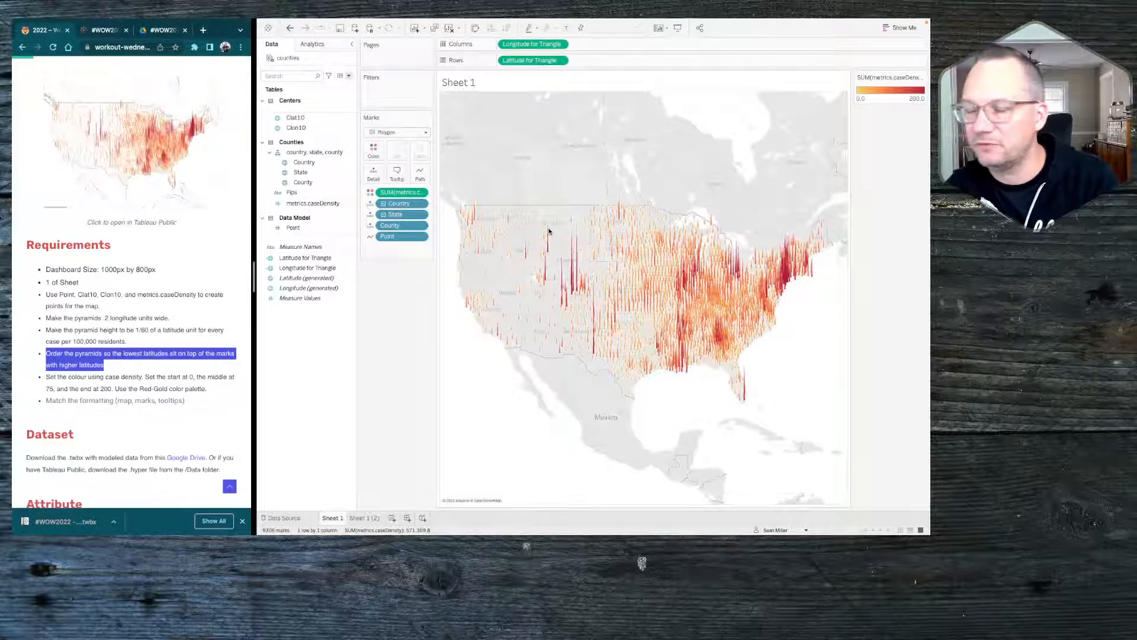
click(421, 227)
click(420, 282)
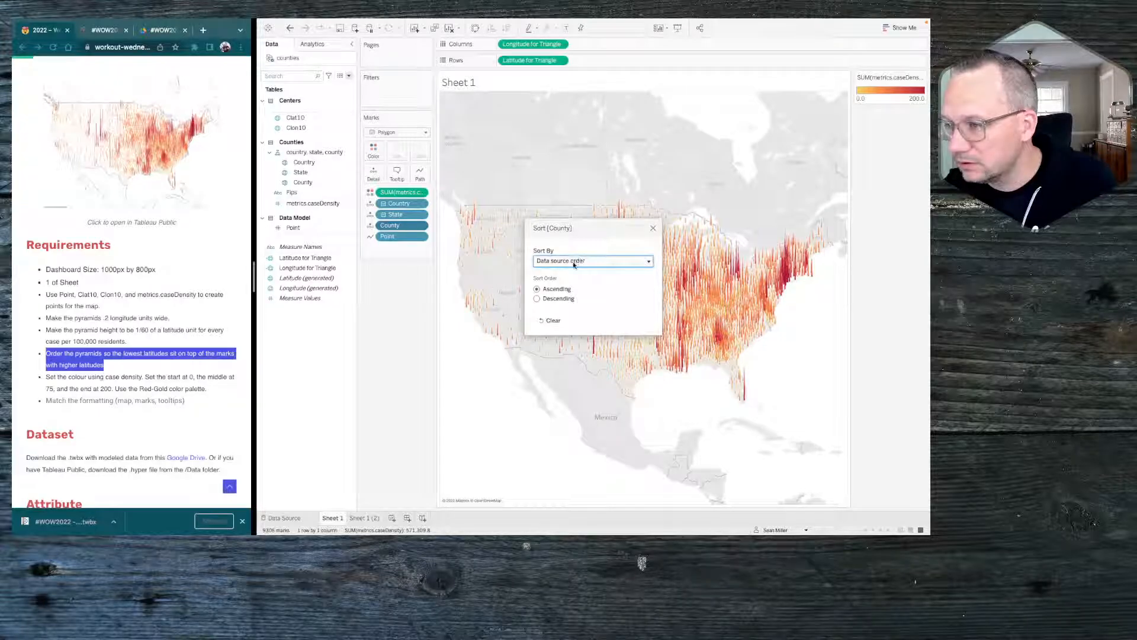
click(573, 264)
click(559, 286)
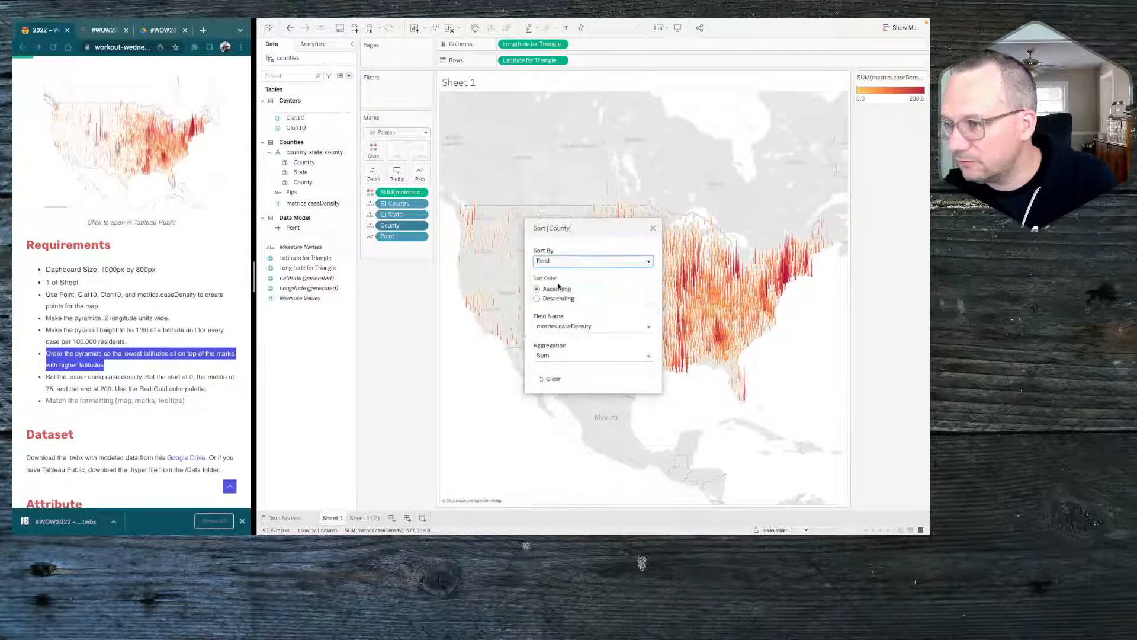
click(566, 327)
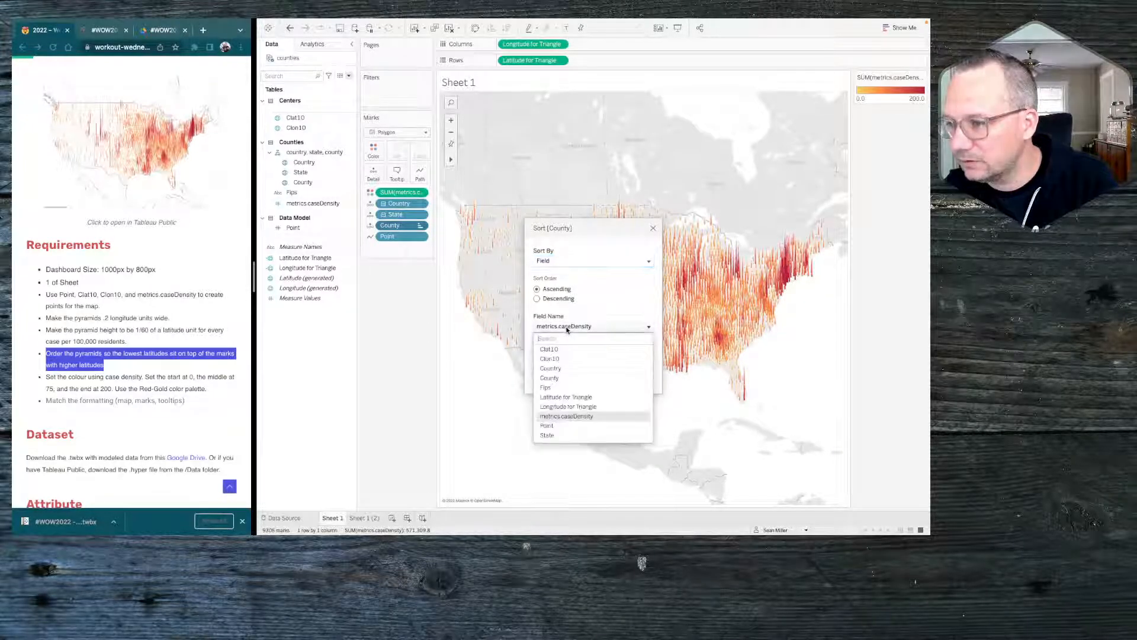
click(566, 397)
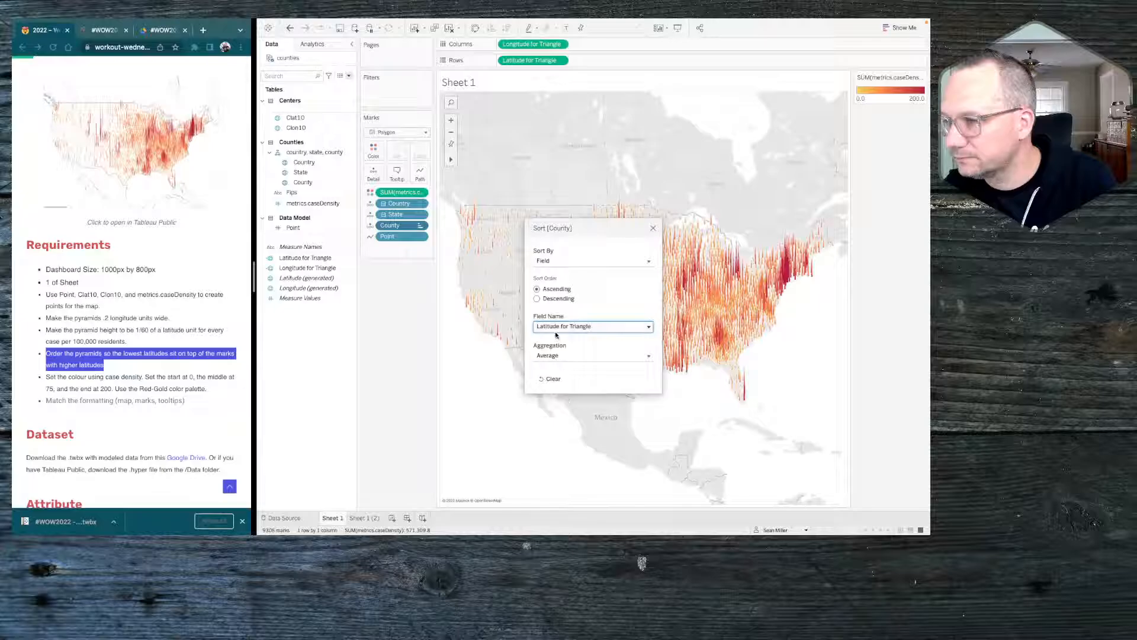
click(553, 300)
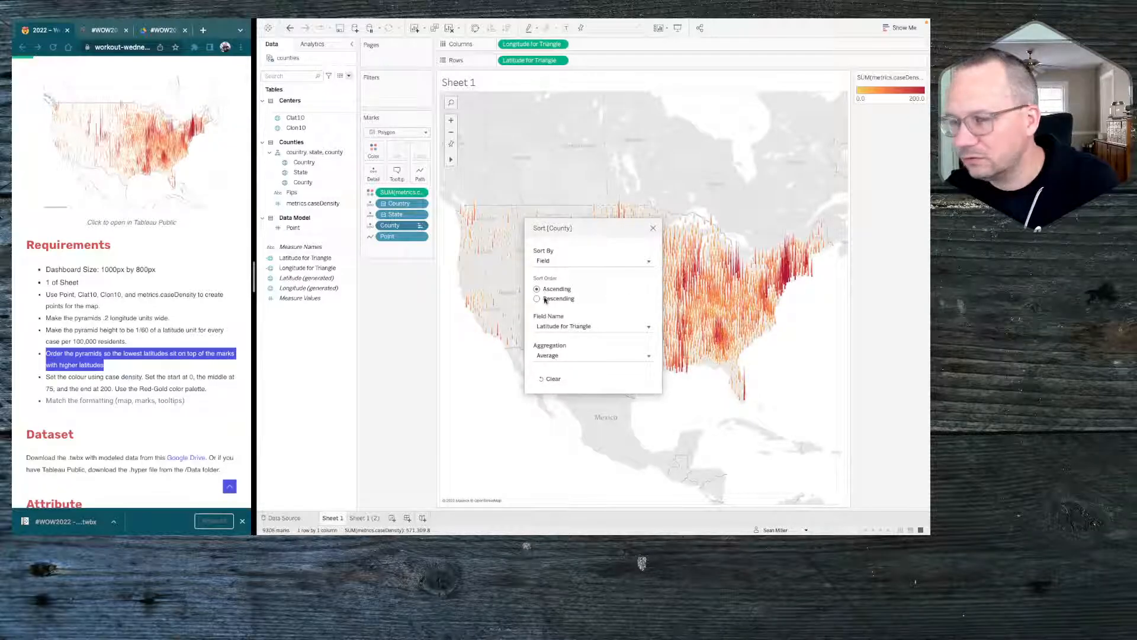
click(653, 229)
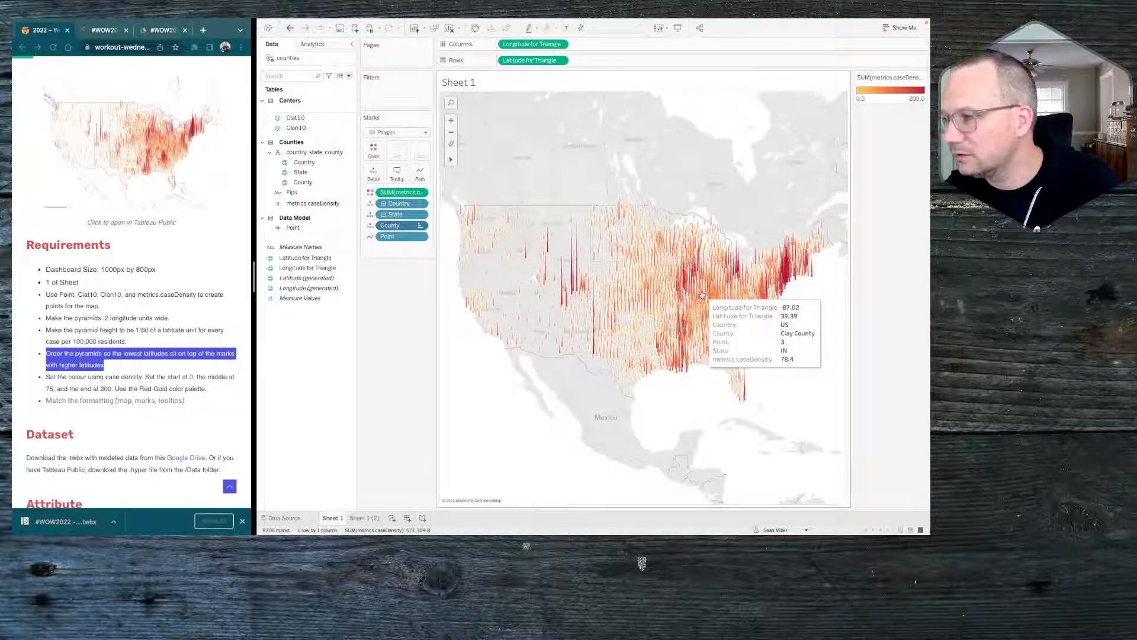
Inspect how the overlapping pyramids stack around central Illinois, and restore the full map view
click(452, 120)
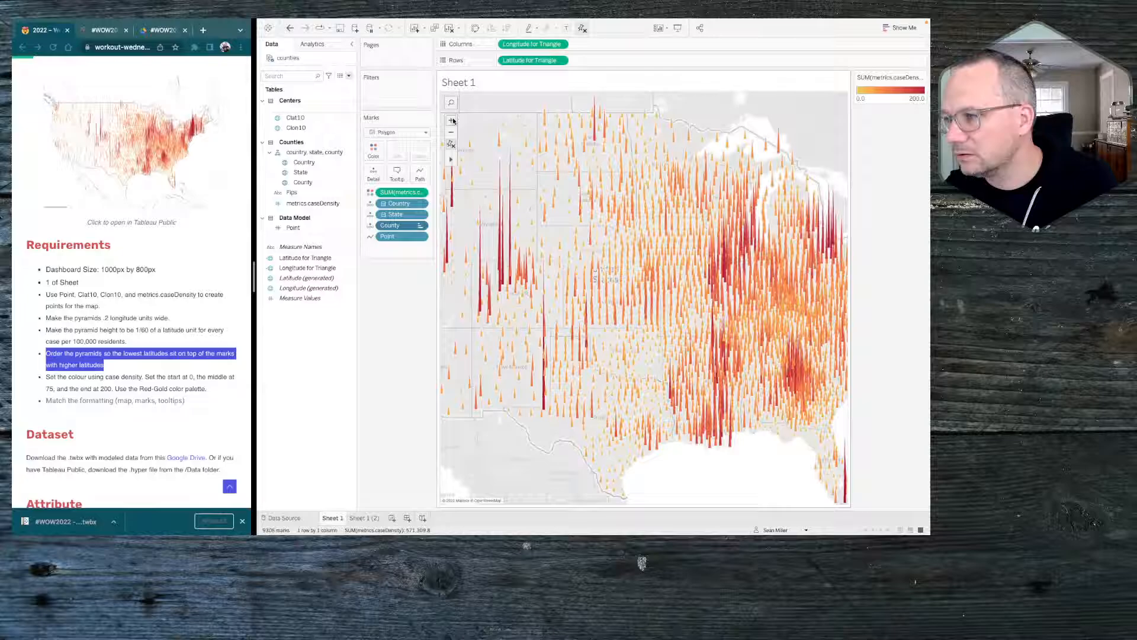
click(723, 273)
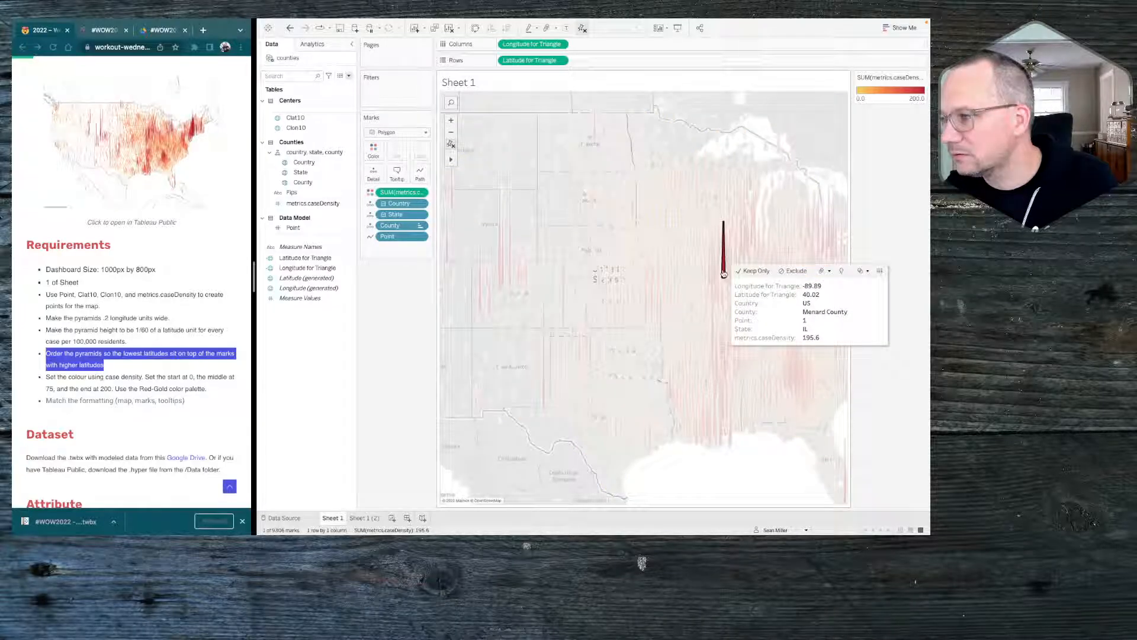
click(724, 273)
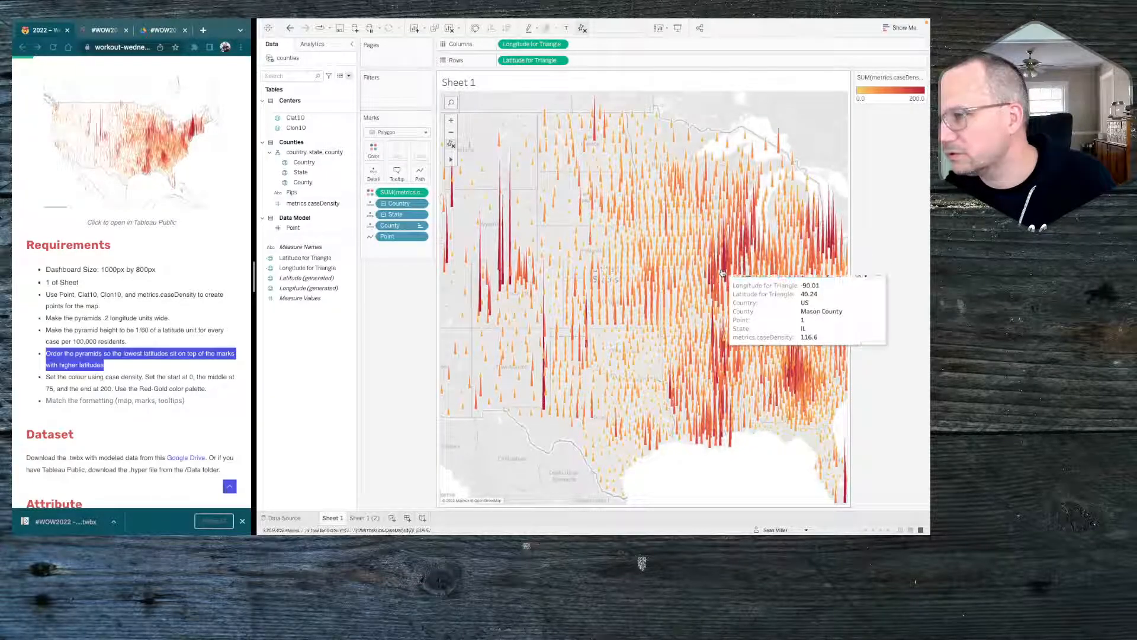
click(723, 272)
click(723, 273)
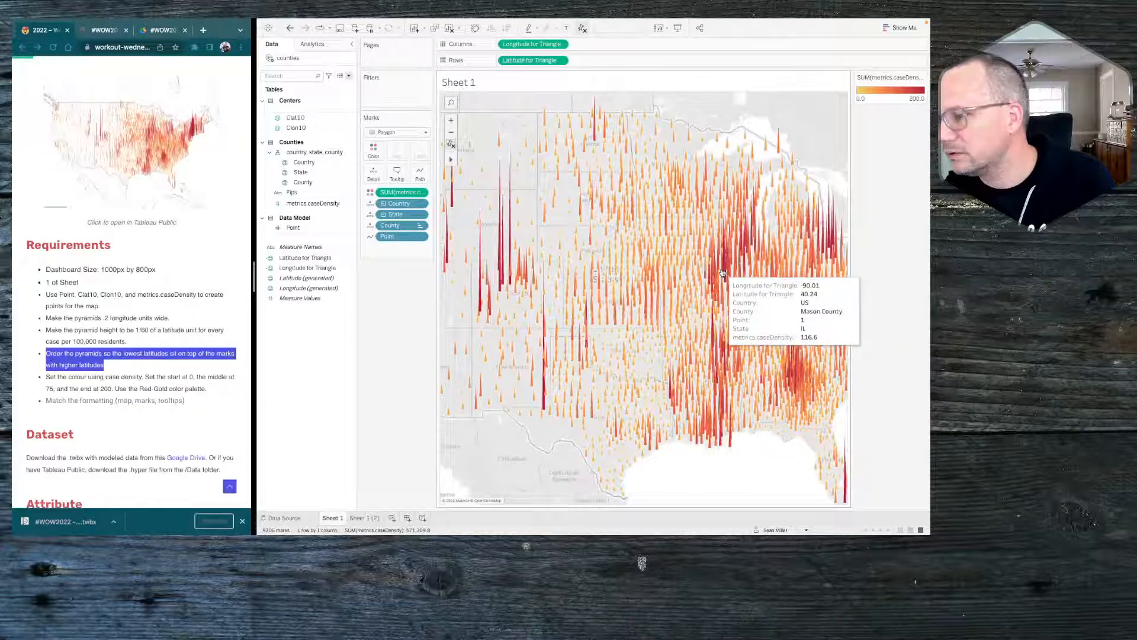
click(452, 145)
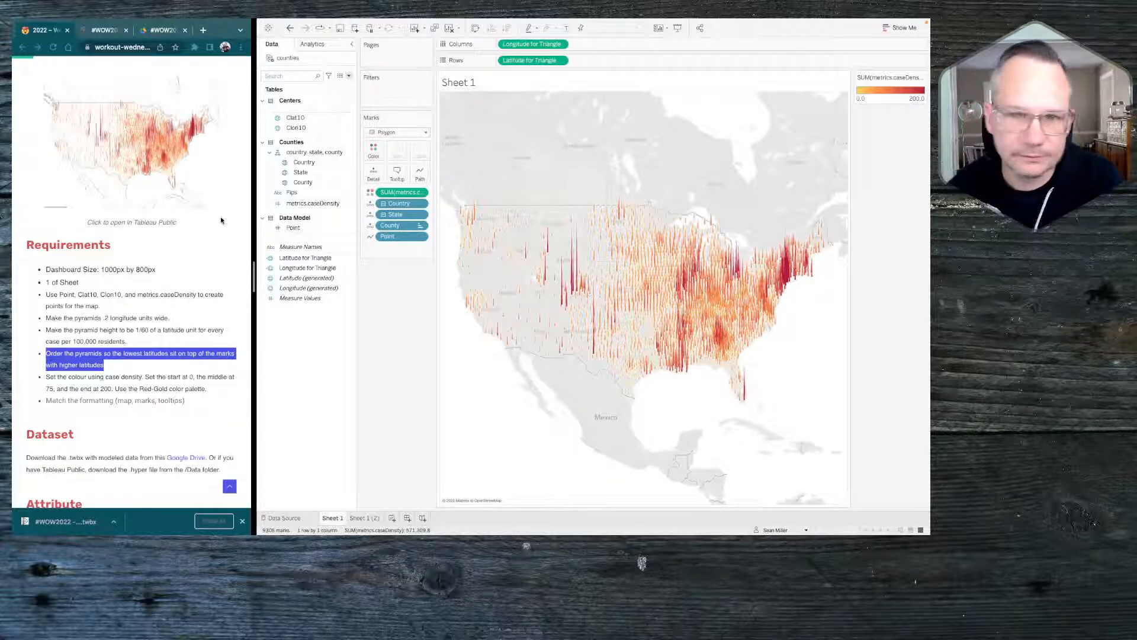
Review the formatting requirement on the challenge page and open the reference visualization in Tableau Public
click(93, 391)
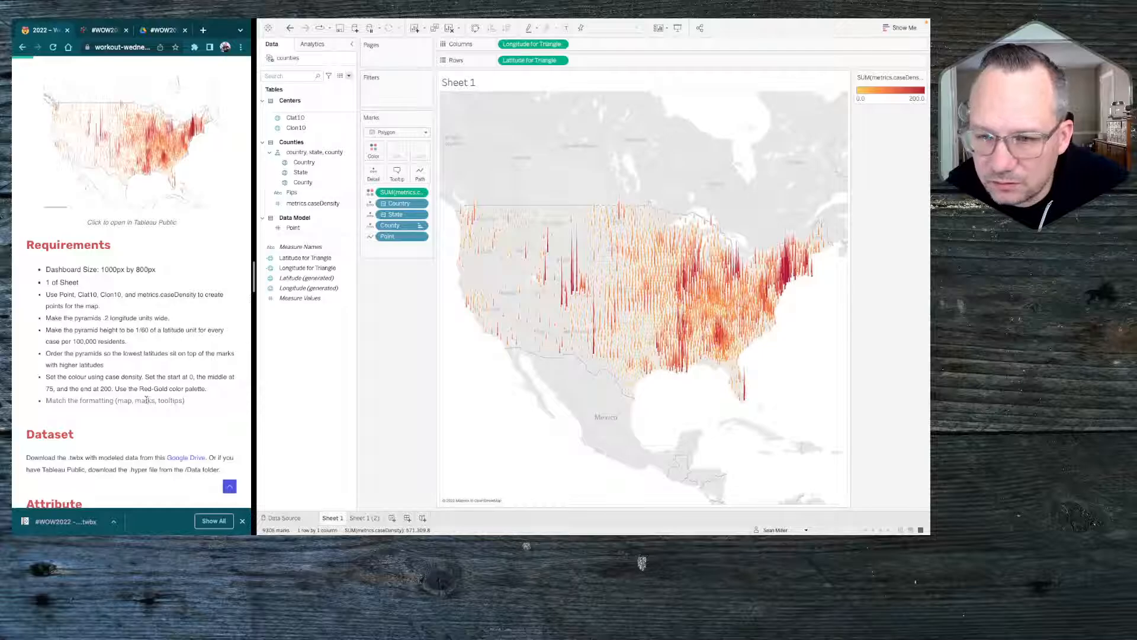
scroll(146, 255, up, 1)
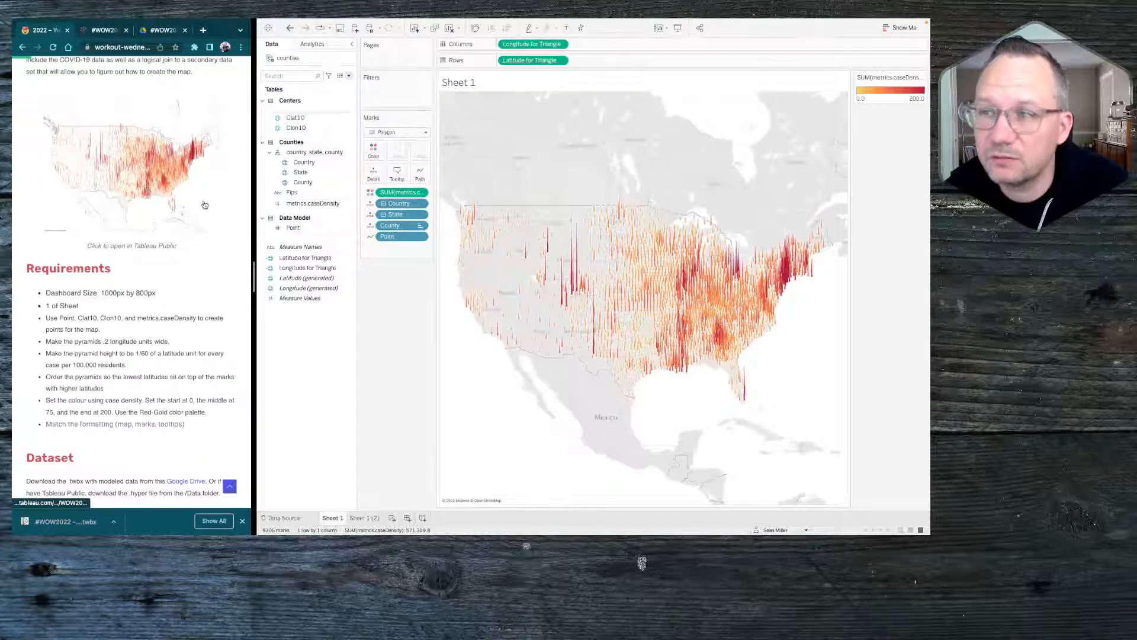
scroll(185, 193, up, 1)
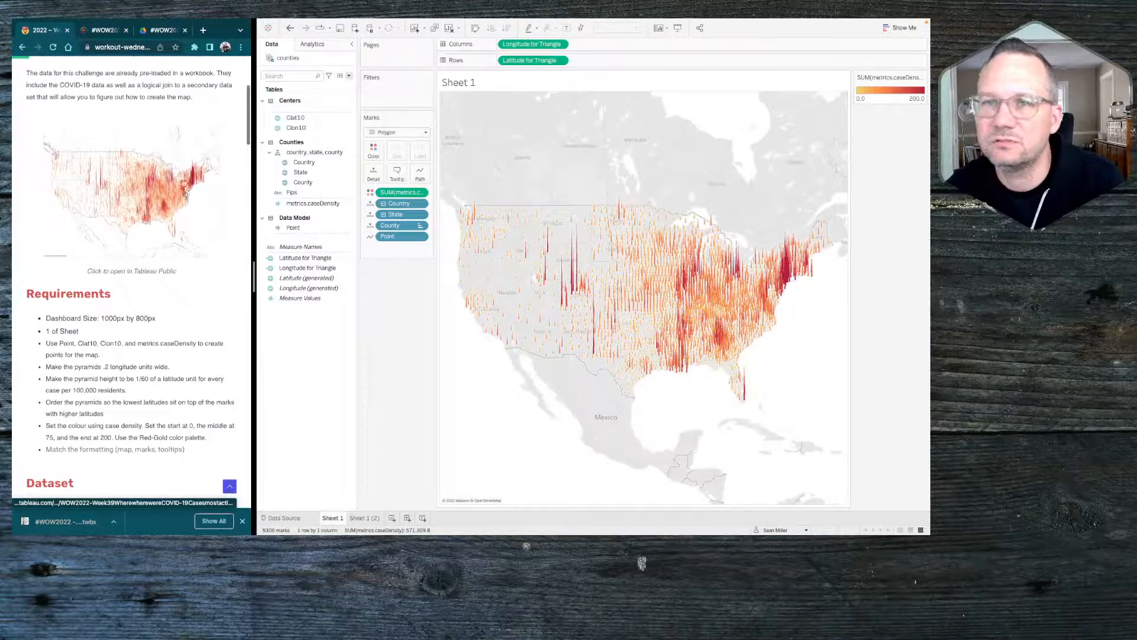
click(185, 193)
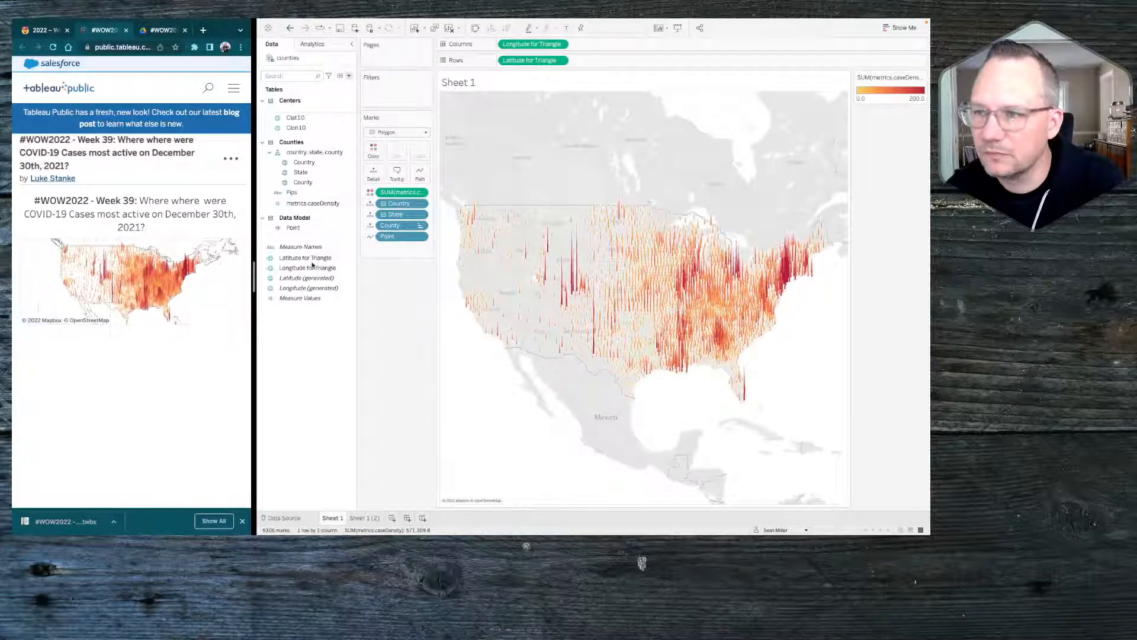
Exclude Longitude for Triangle, Latitude for Triangle and Country from the map's tooltip
click(561, 44)
click(528, 100)
click(560, 59)
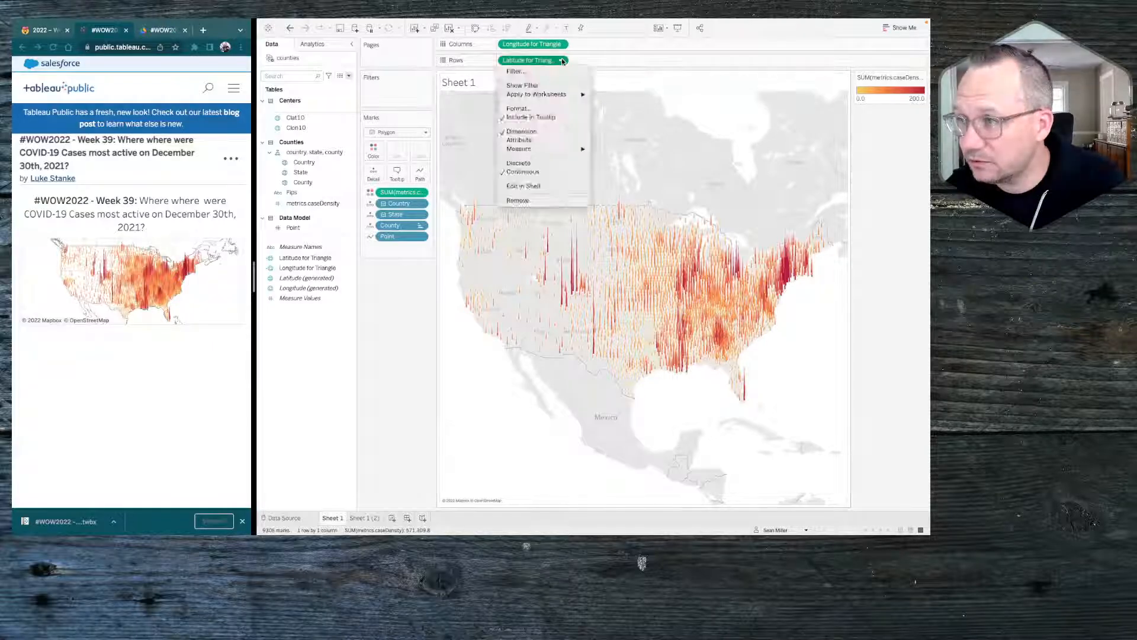
click(546, 118)
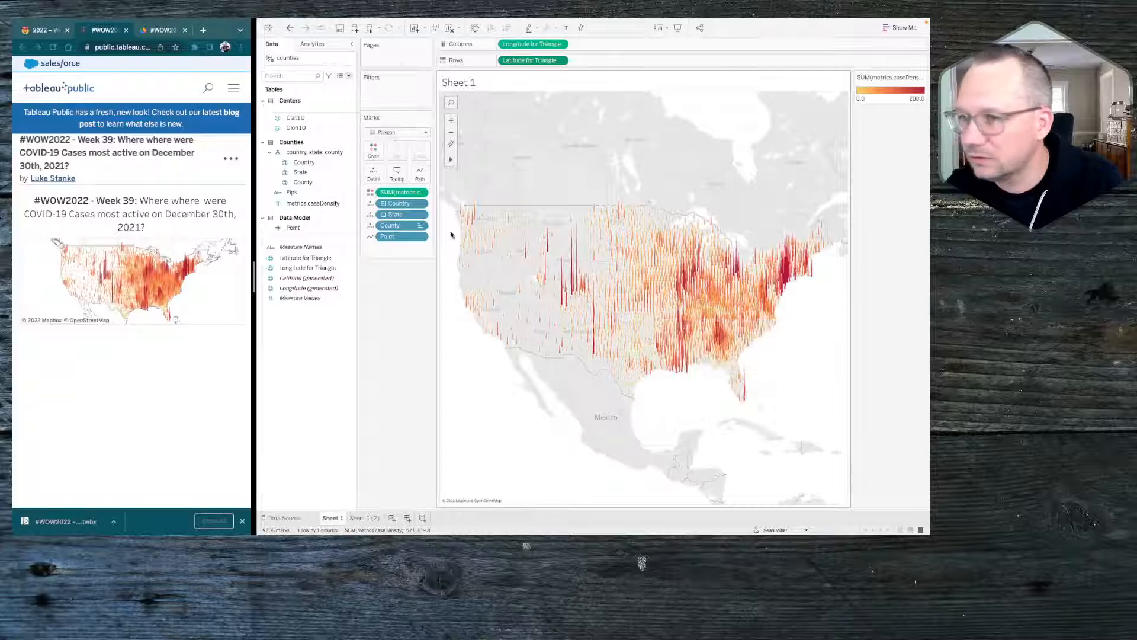
click(422, 204)
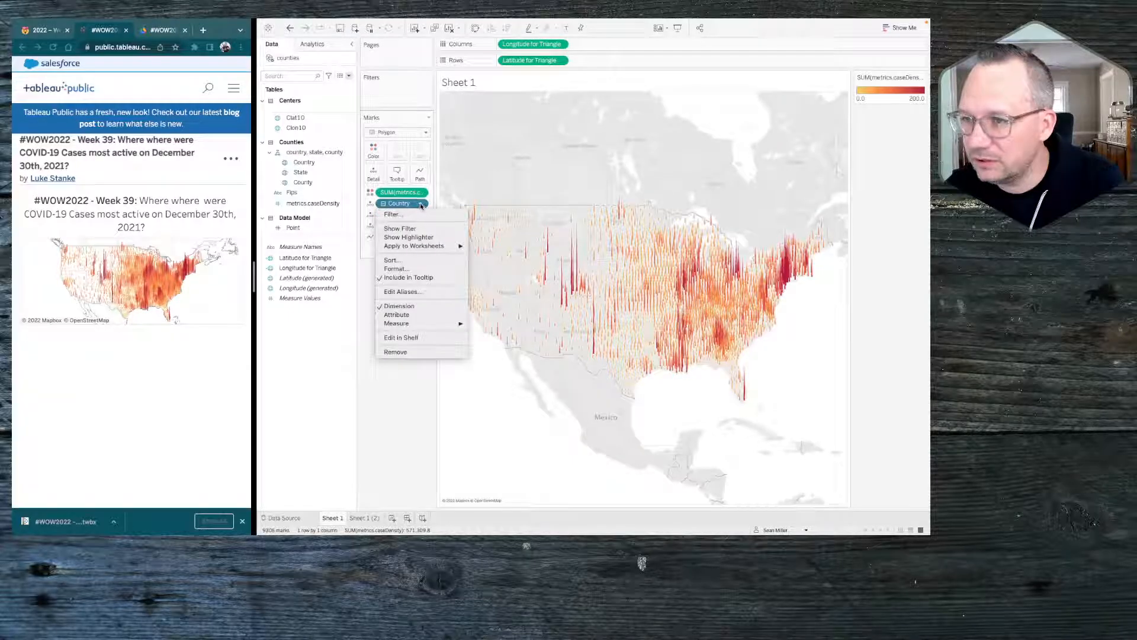
click(411, 279)
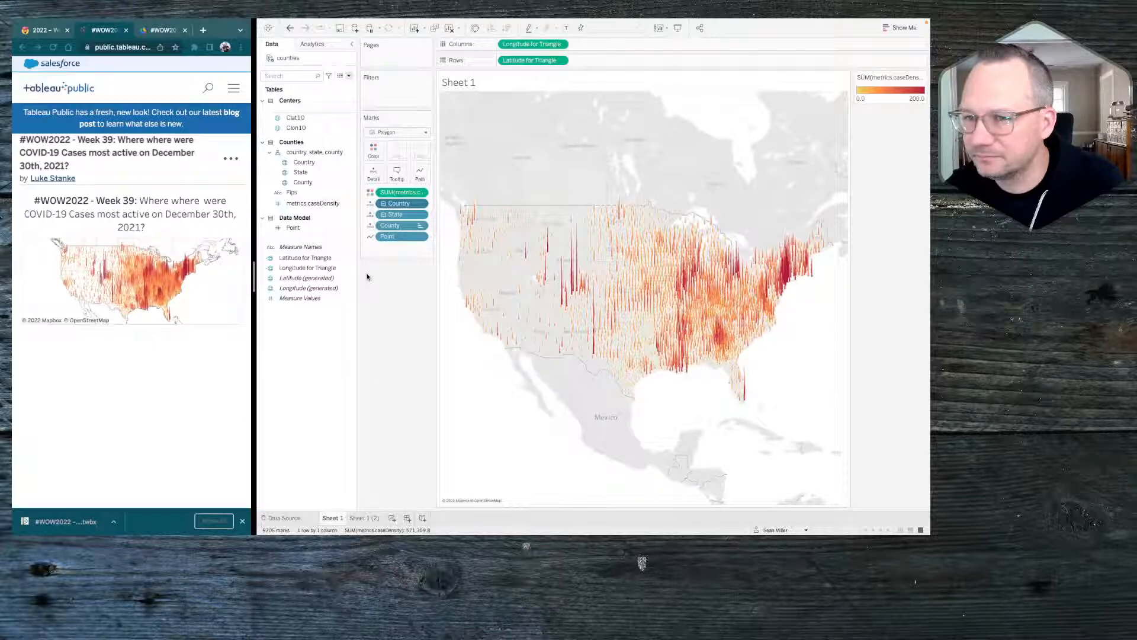
Examine the tooltip of the published reference map to compare its fields with the sheet's
click(205, 294)
mouse_move(154, 291)
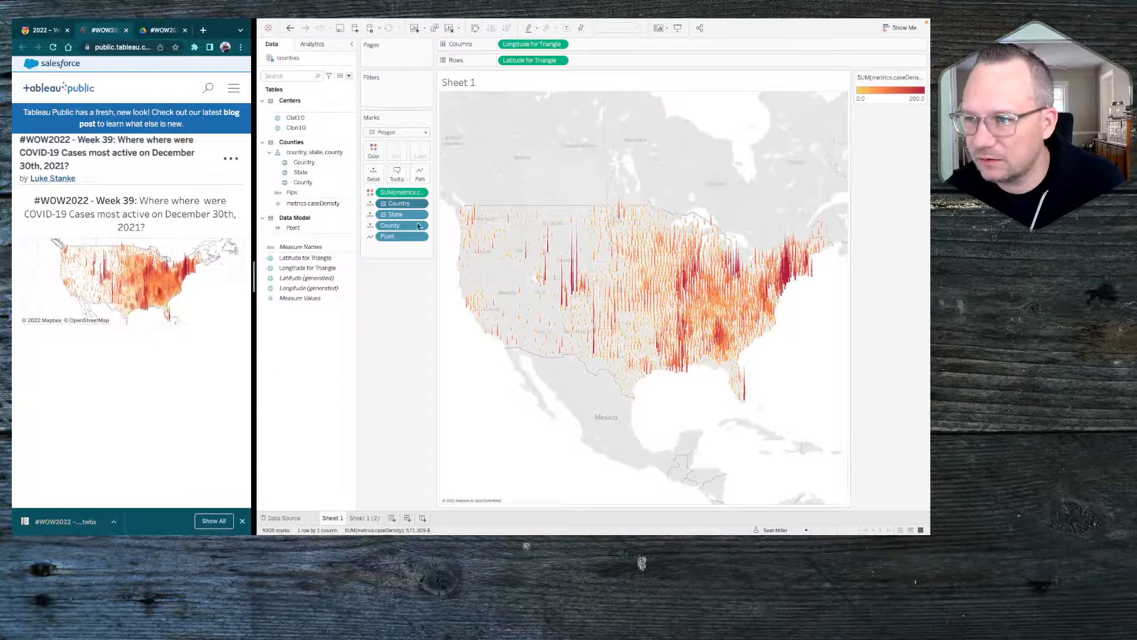
click(440, 327)
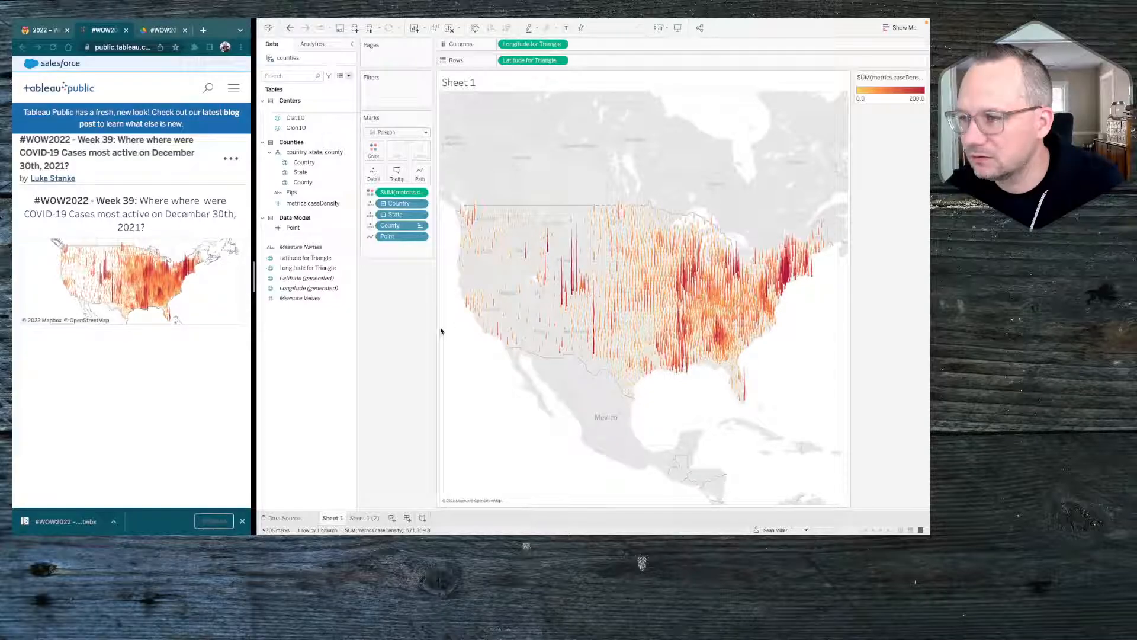
Exclude Point from the map's tooltip
click(599, 304)
click(599, 304)
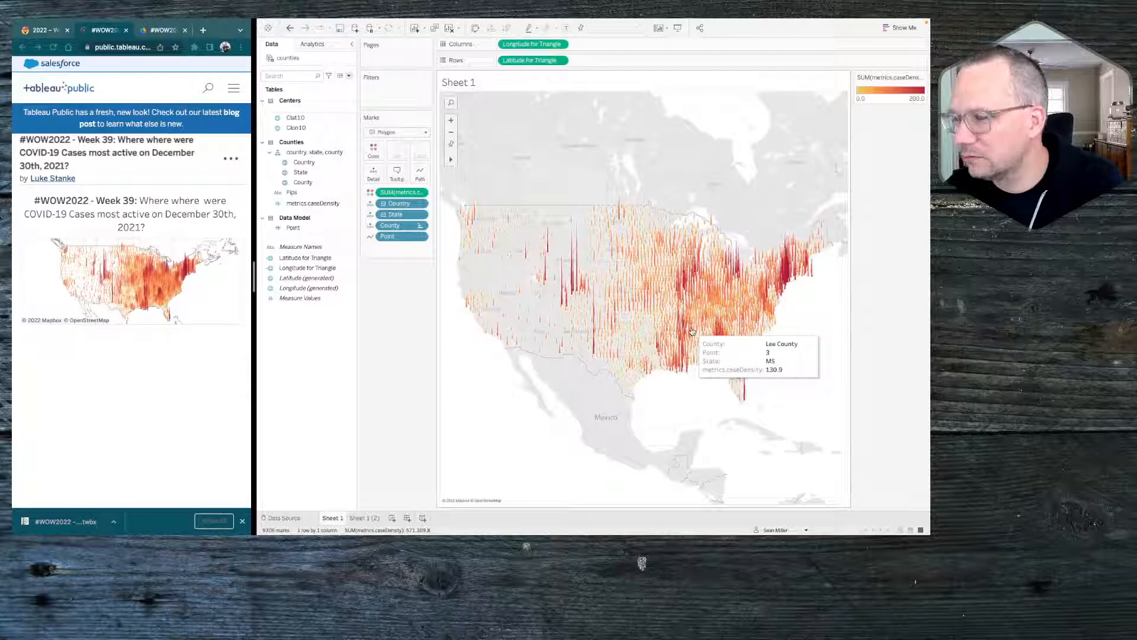
click(420, 236)
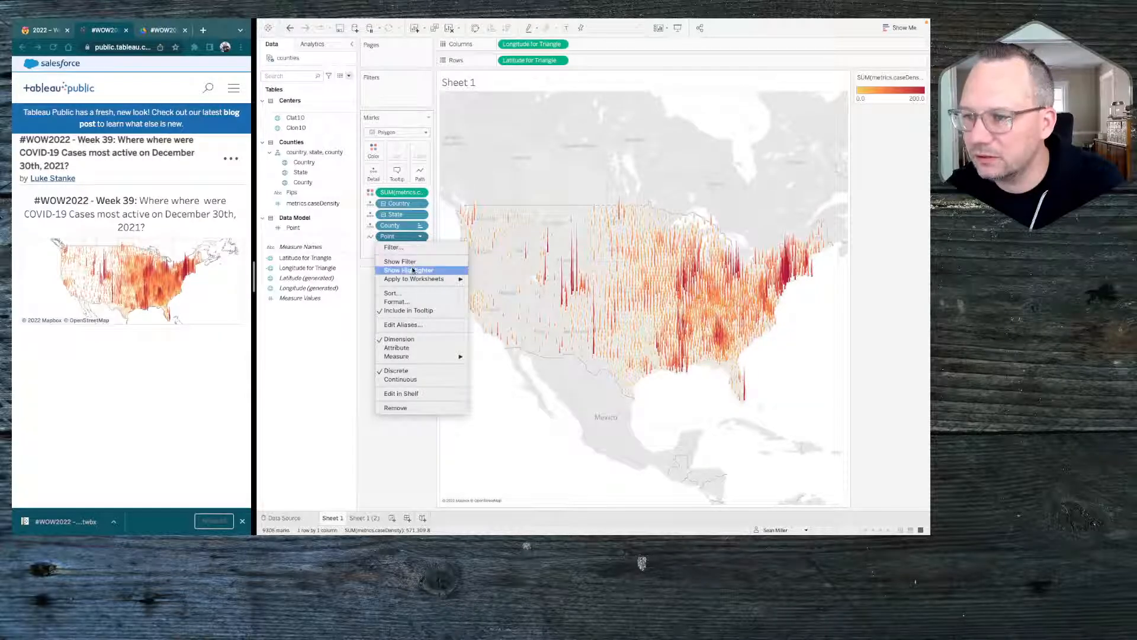
click(406, 309)
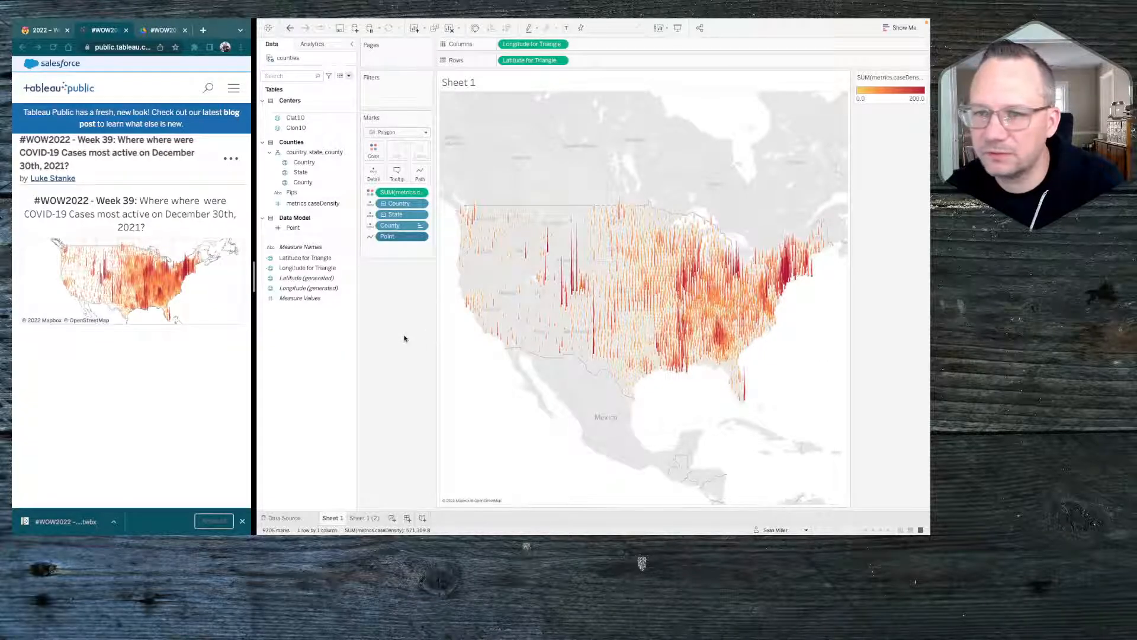
right_click(511, 413)
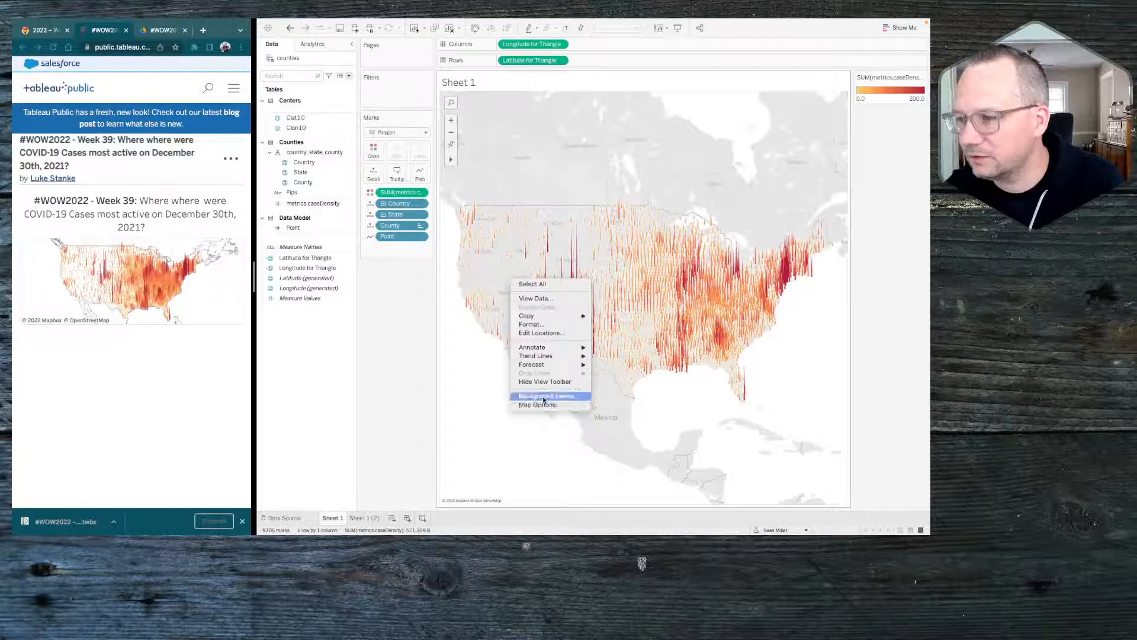
click(539, 404)
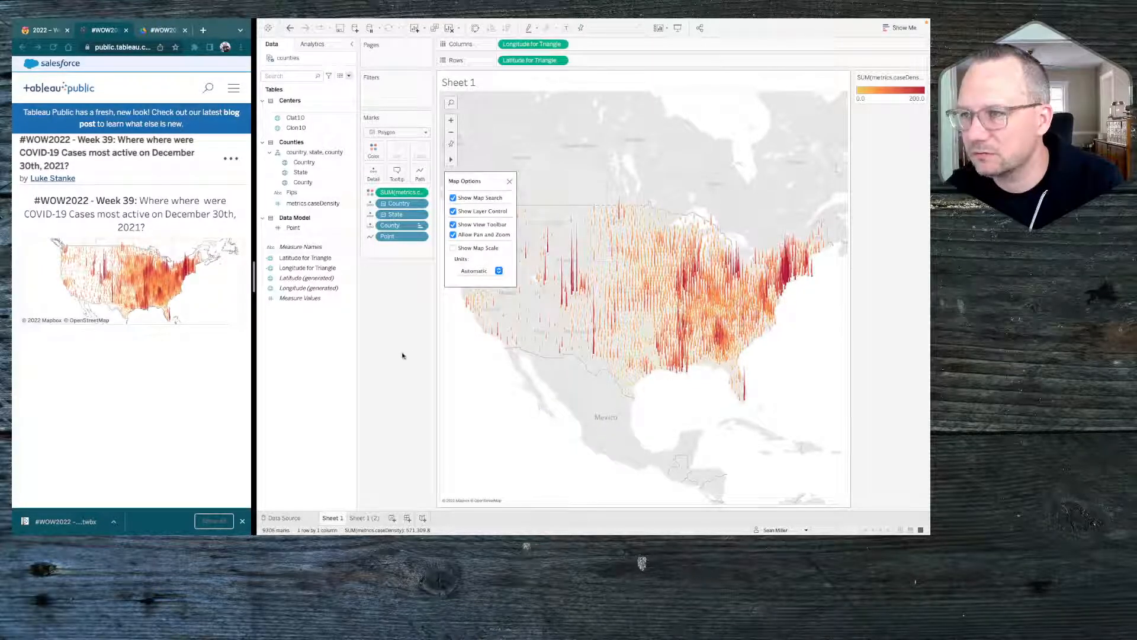
click(403, 356)
Hide the Base, Land Cover and State/Province Names background layers on the map, keeping State/Province Borders
right_click(522, 413)
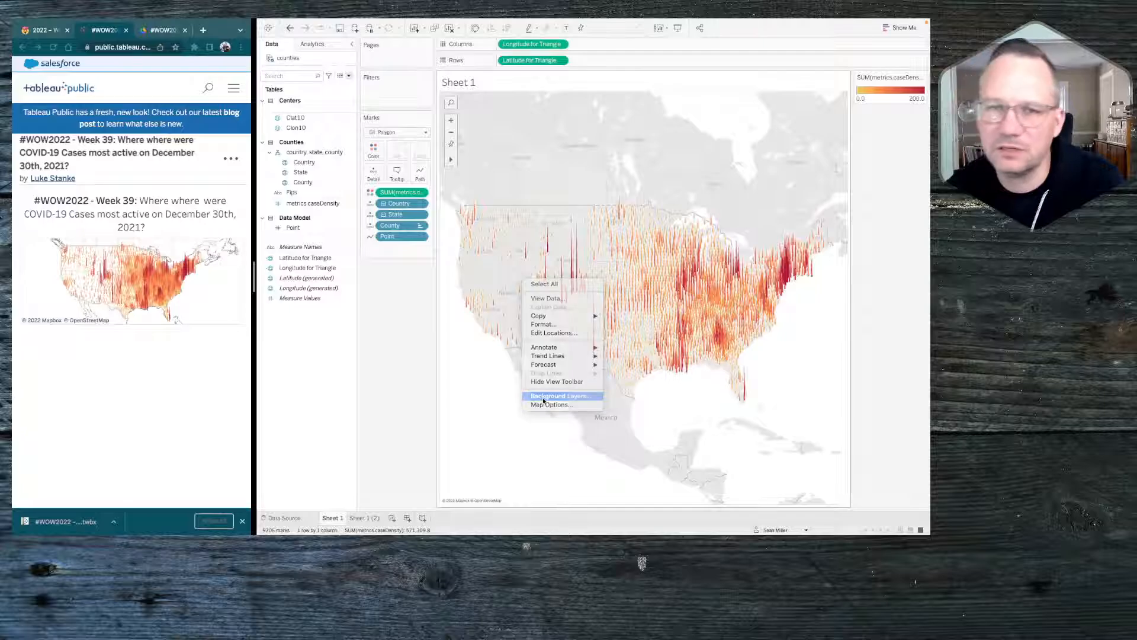
click(544, 396)
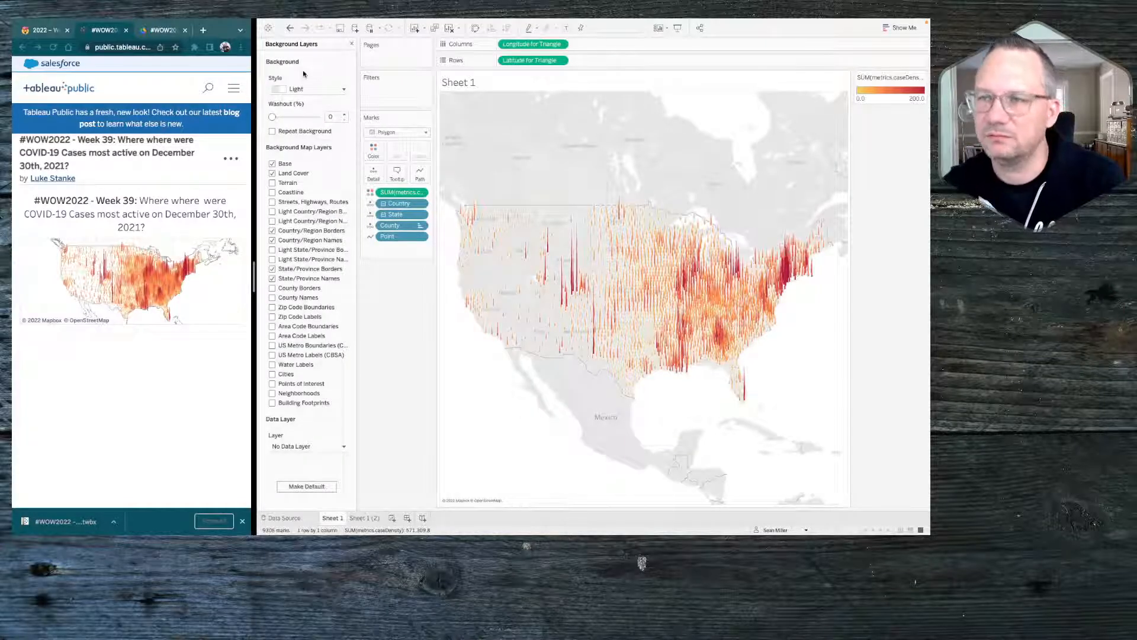
click(272, 164)
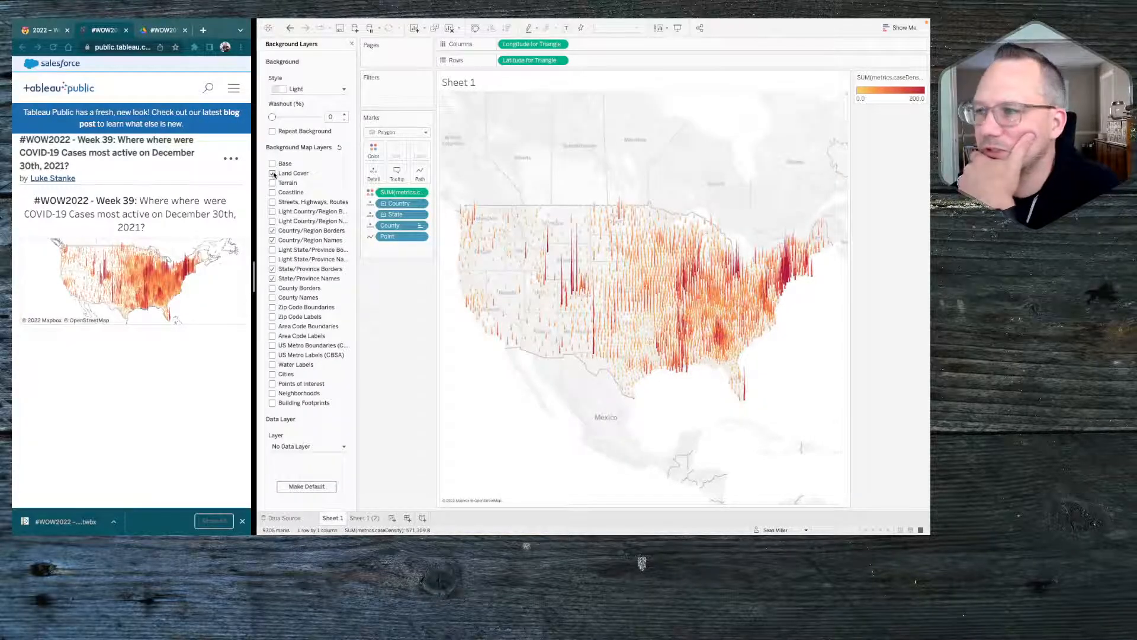
click(272, 173)
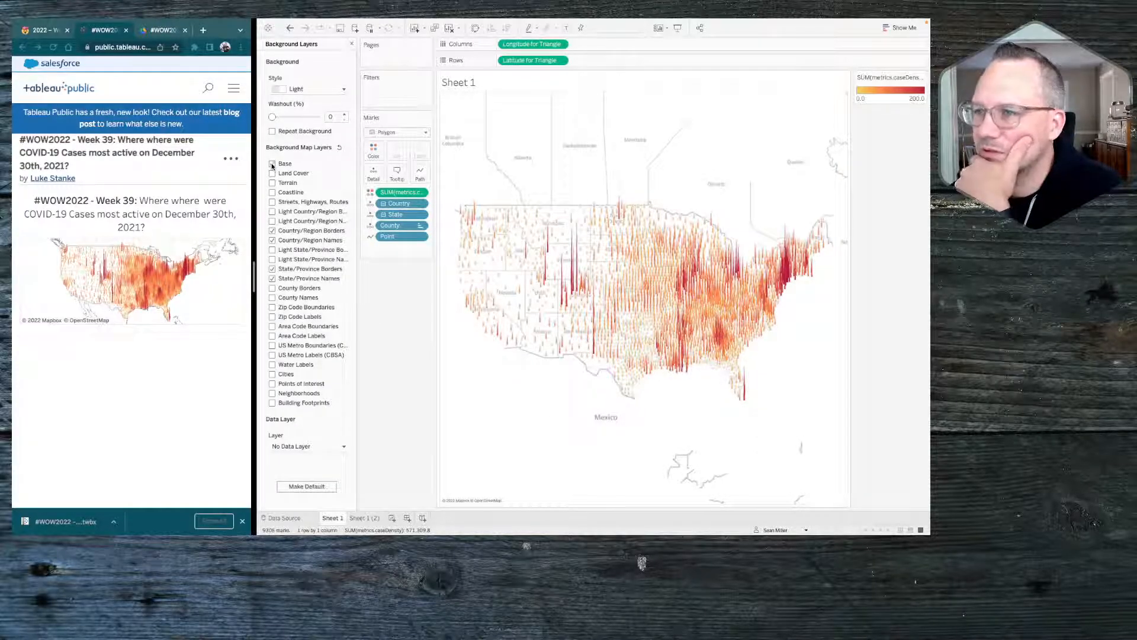
click(272, 164)
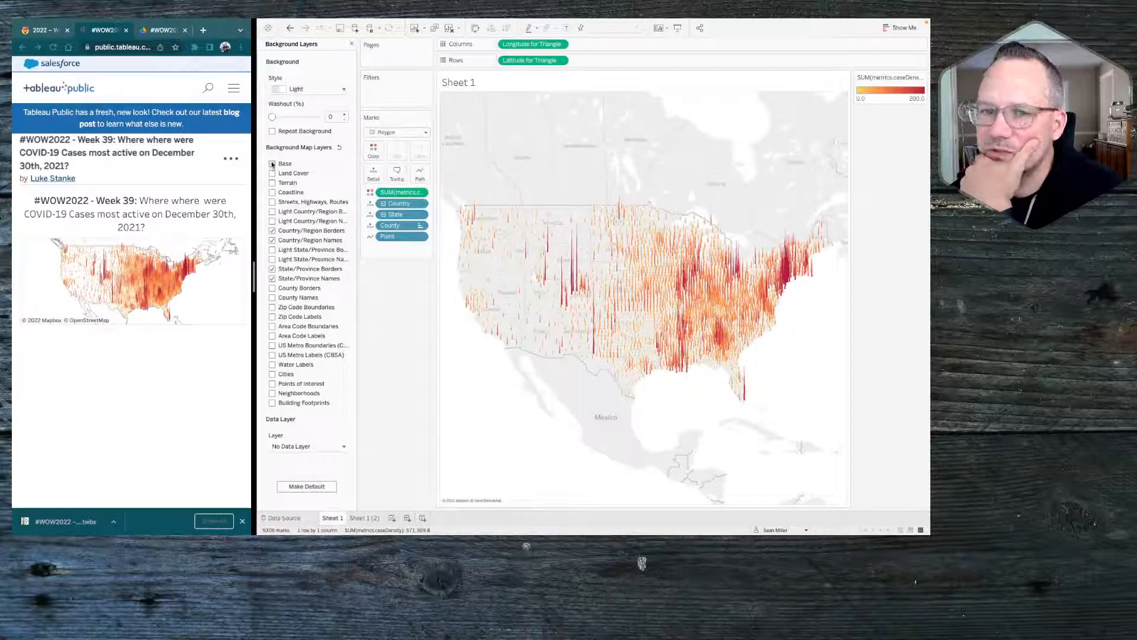
click(272, 164)
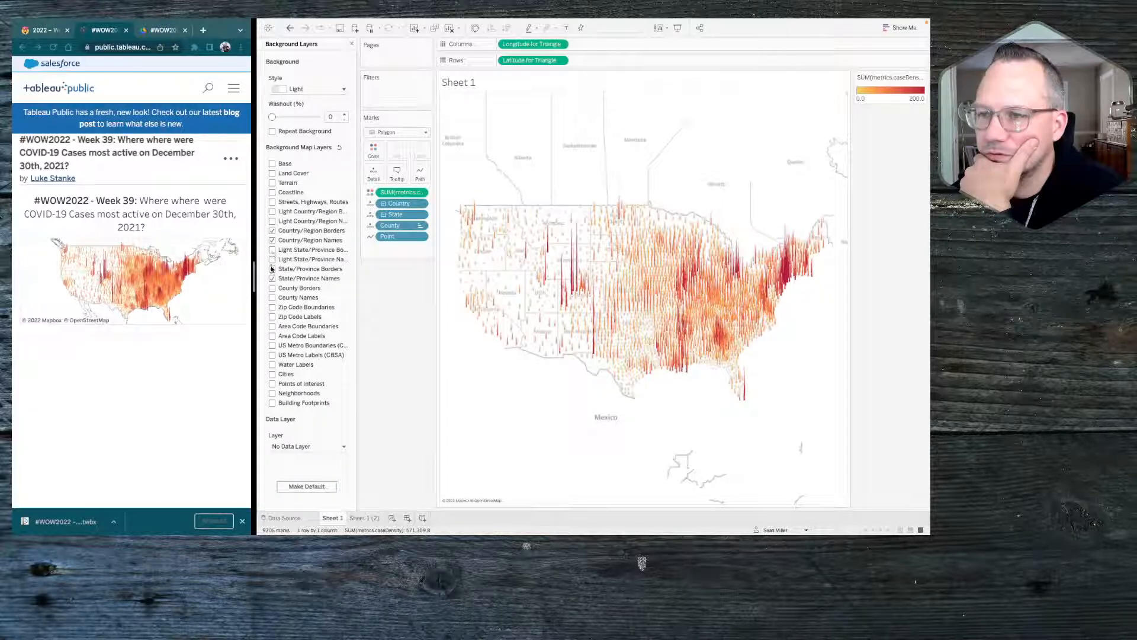
click(272, 269)
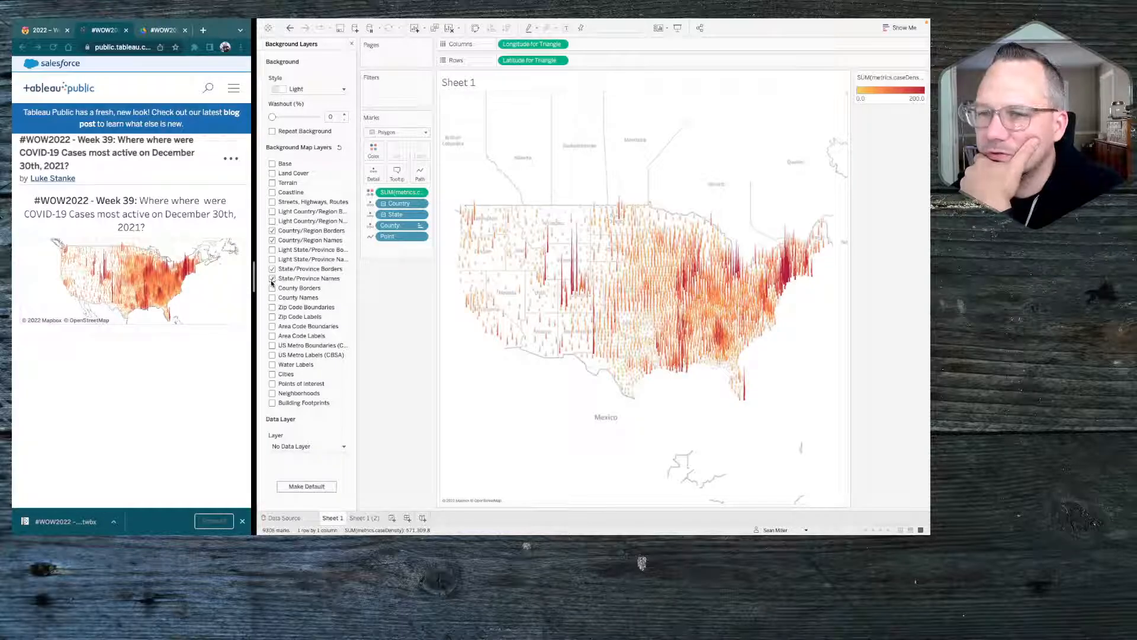
click(272, 280)
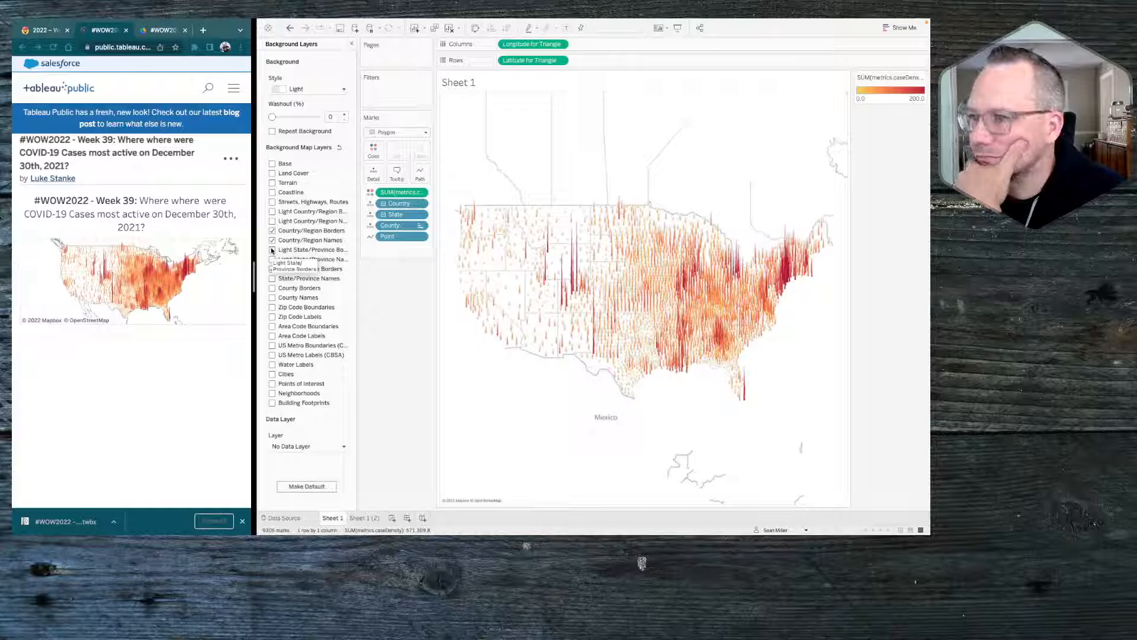
Try the Dark background style, but settle on Normal with the Coastline layer shown
click(313, 89)
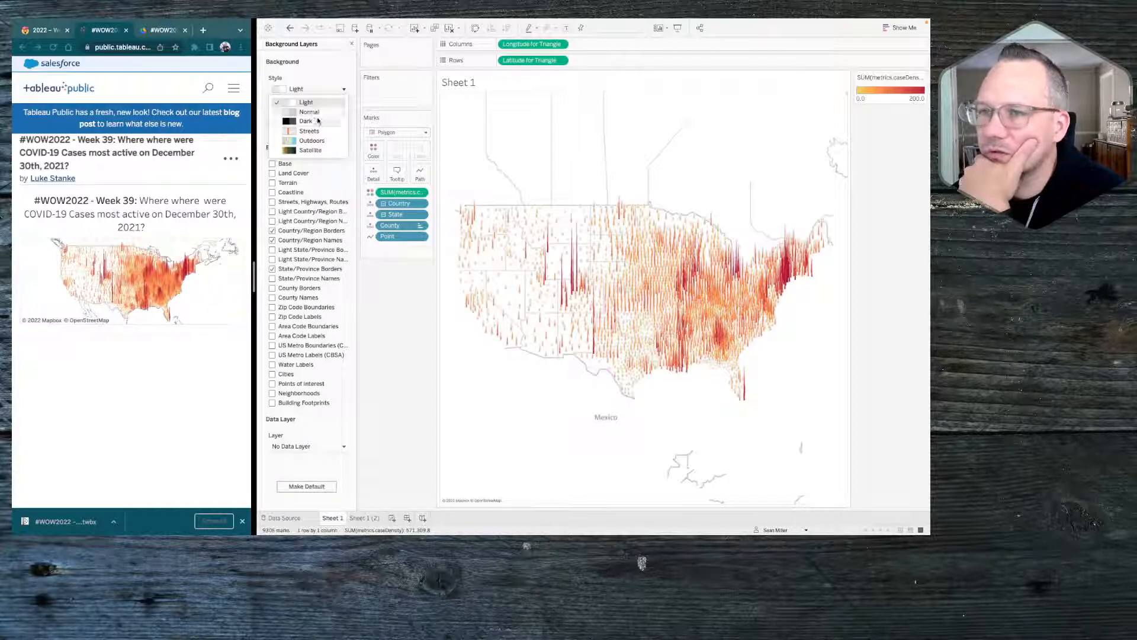
click(318, 121)
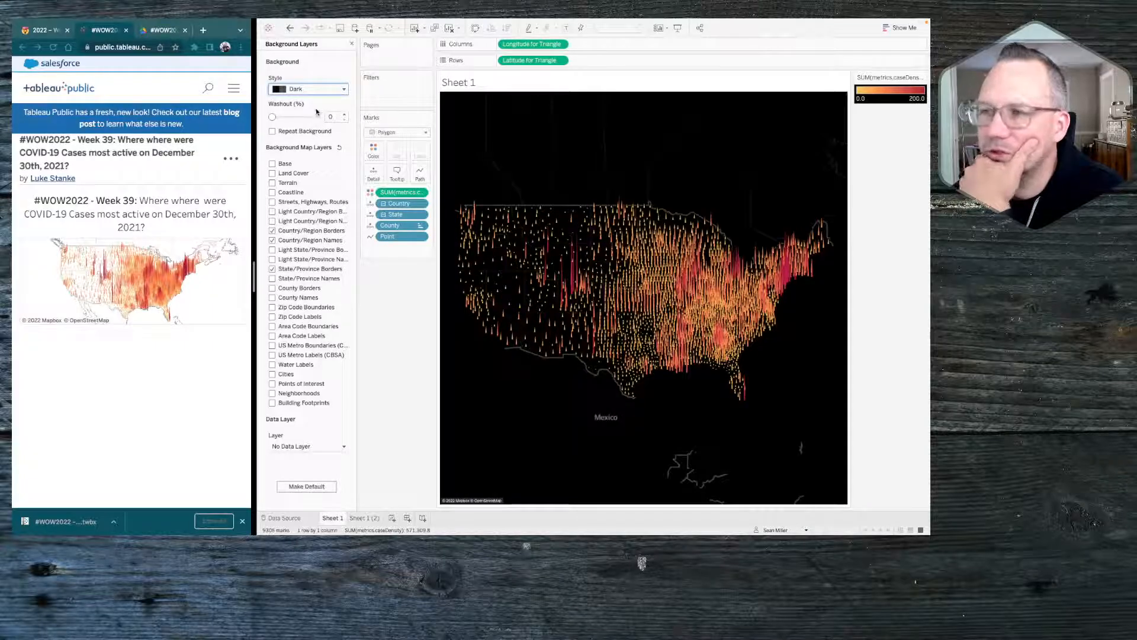
click(303, 90)
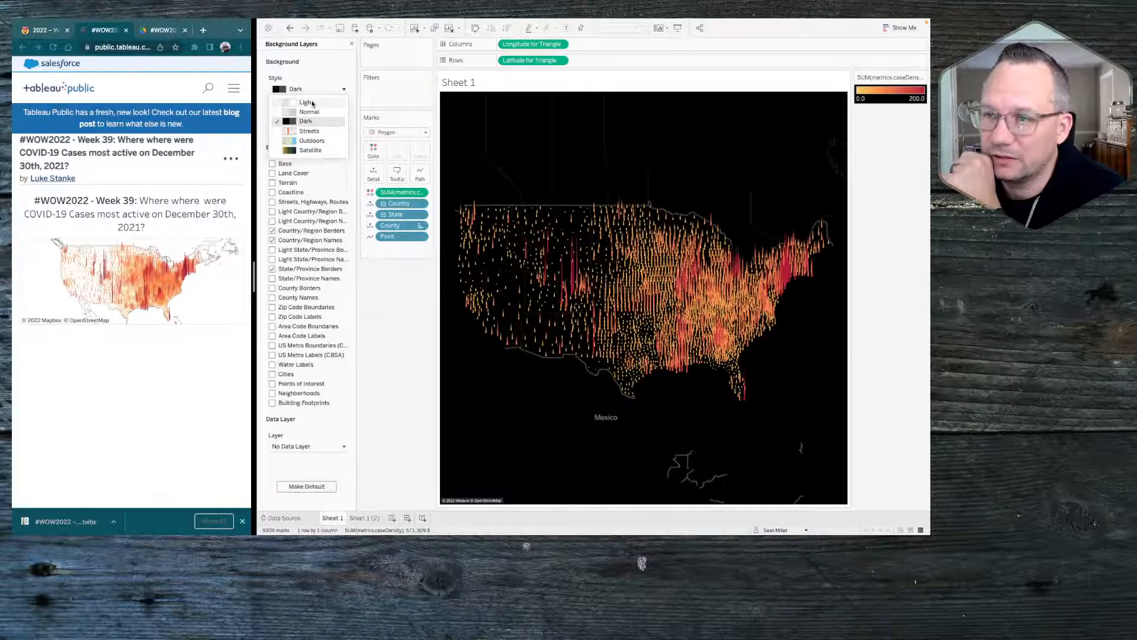
click(311, 112)
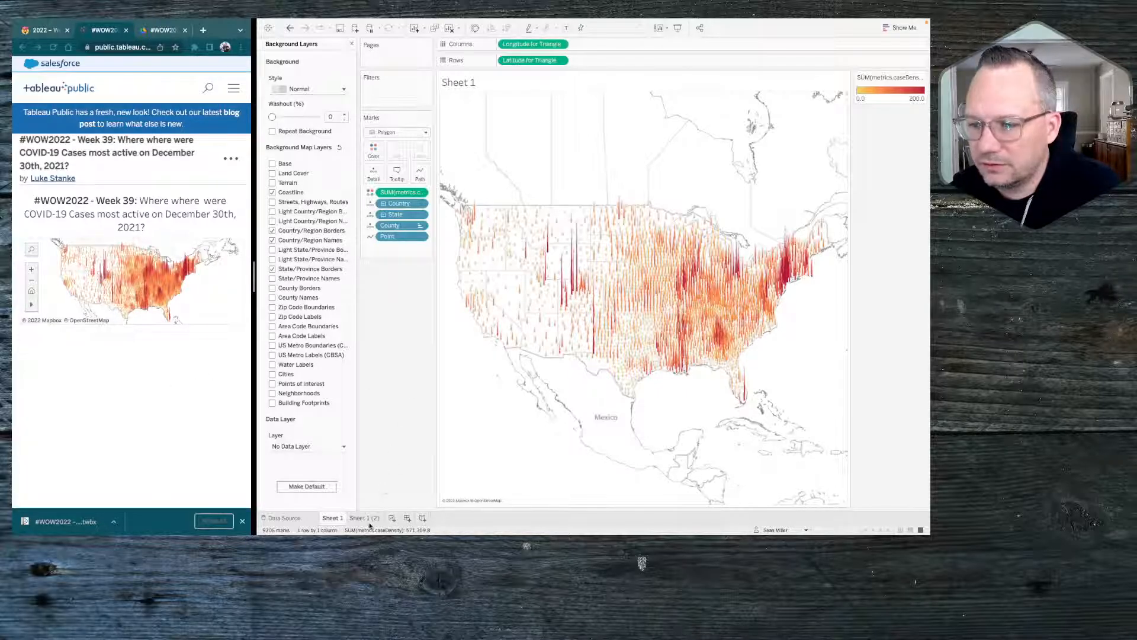
Create a new dashboard, check the challenge's dashboard requirements, and place Sheet 1 on it
click(407, 518)
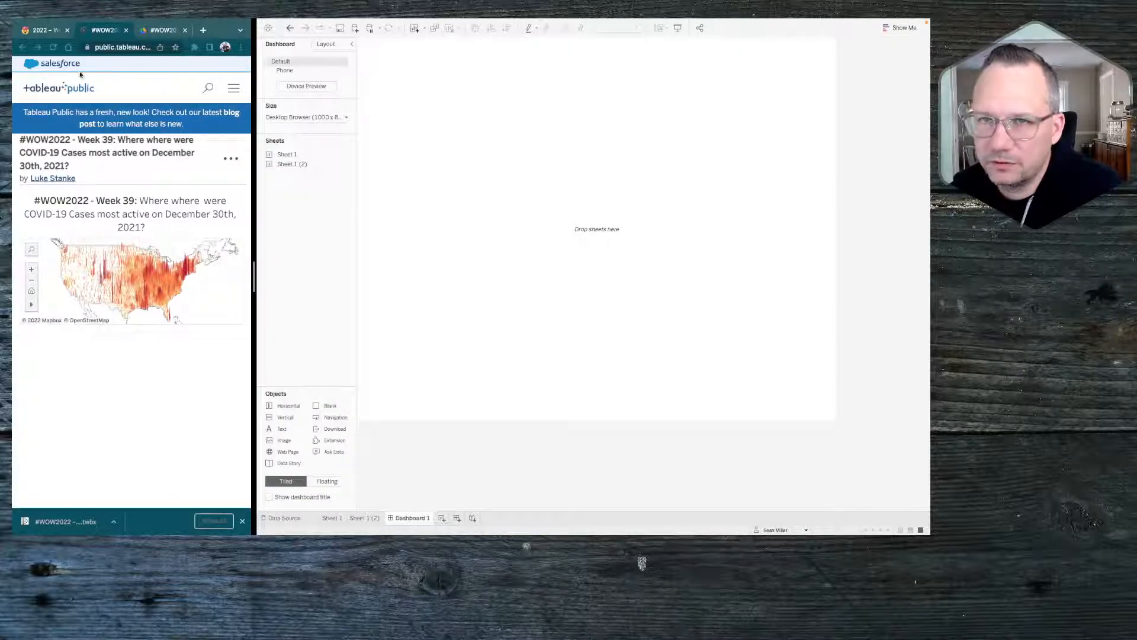
click(49, 30)
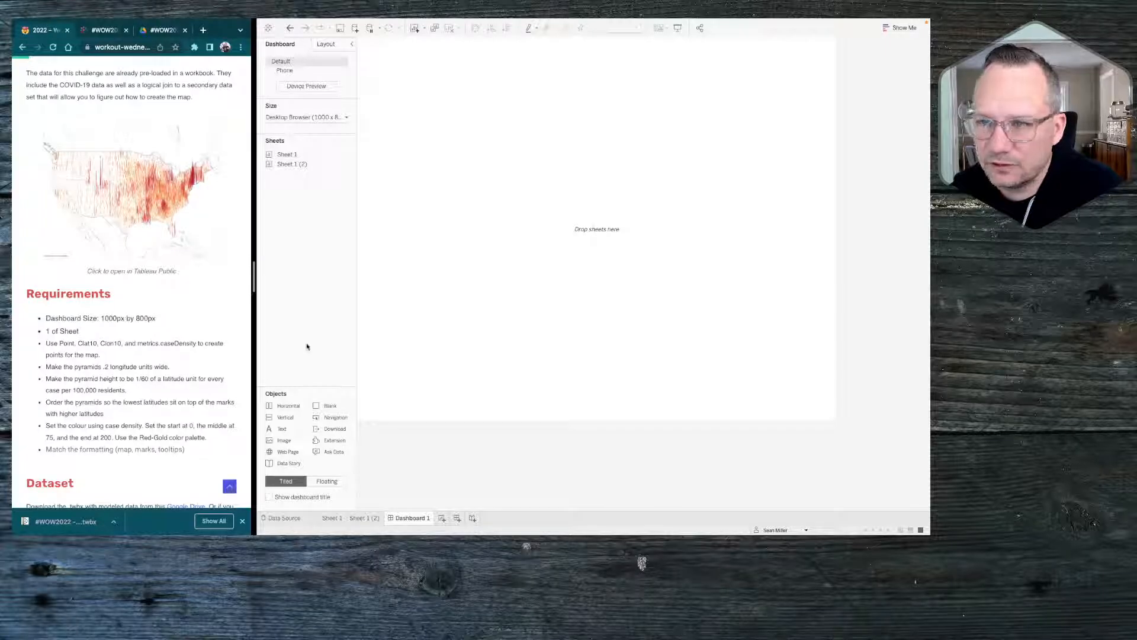
click(287, 166)
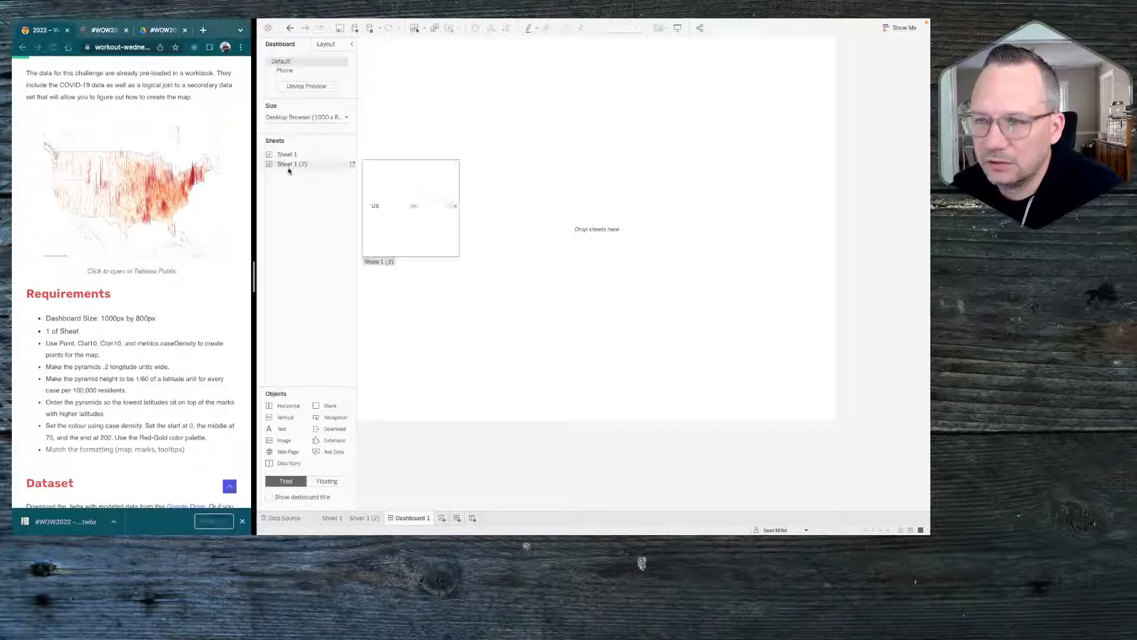
drag(285, 155, 506, 140)
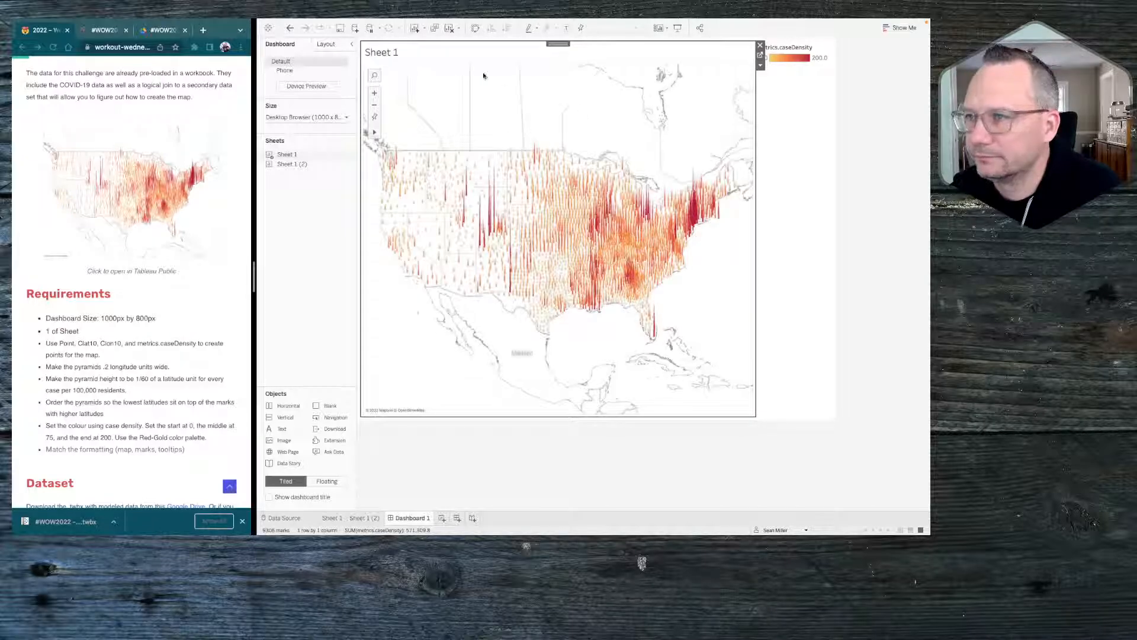
Delete the color legend's layout container from the dashboard and hide the Sheet 1 title
click(837, 45)
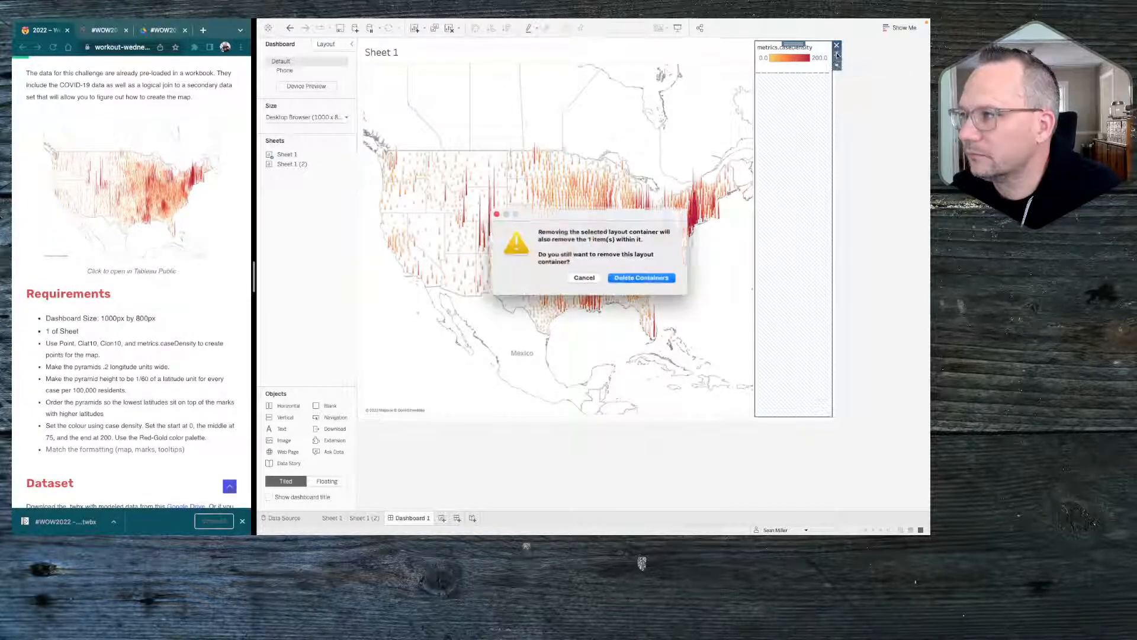
click(632, 276)
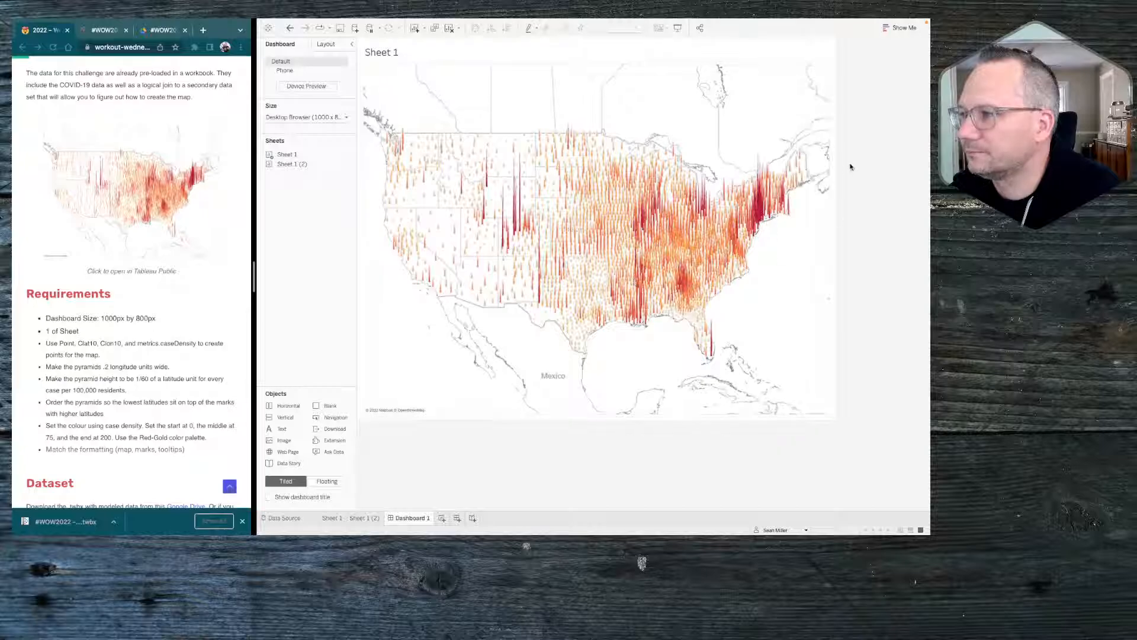
right_click(403, 54)
click(436, 74)
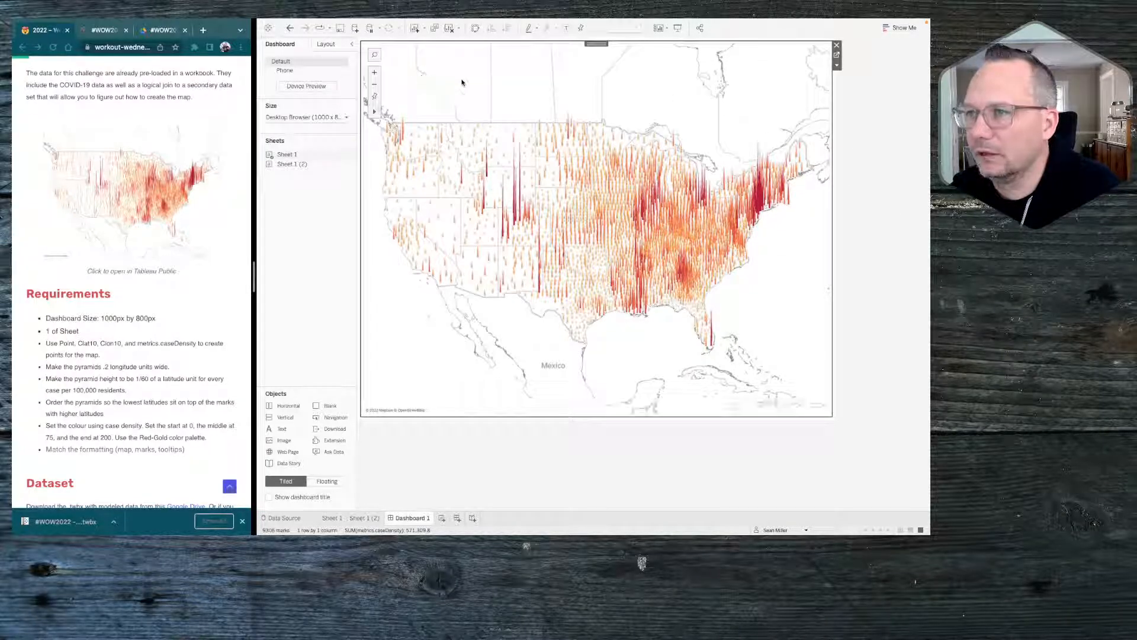
Set the pane borders of the map's row divider and column divider to None
right_click(774, 95)
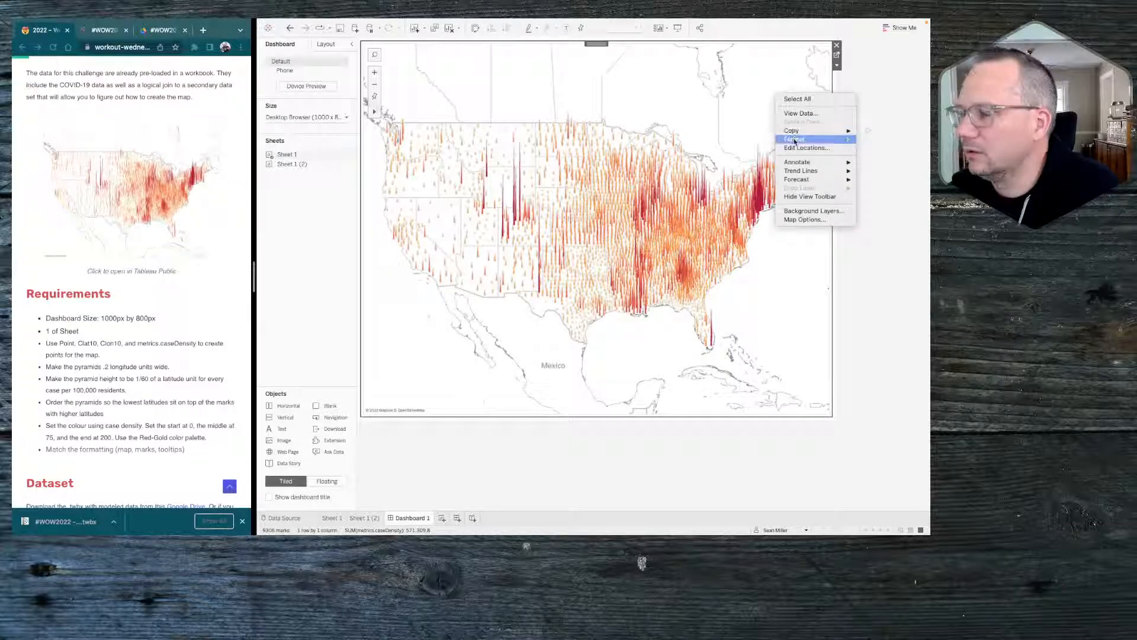
click(797, 141)
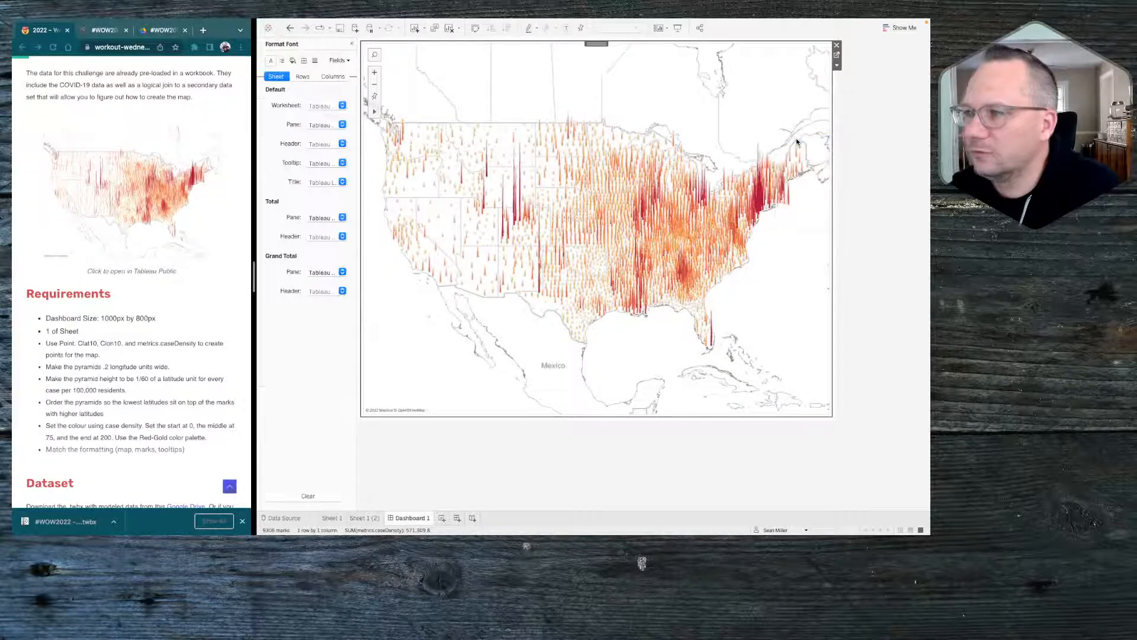
click(303, 61)
click(320, 287)
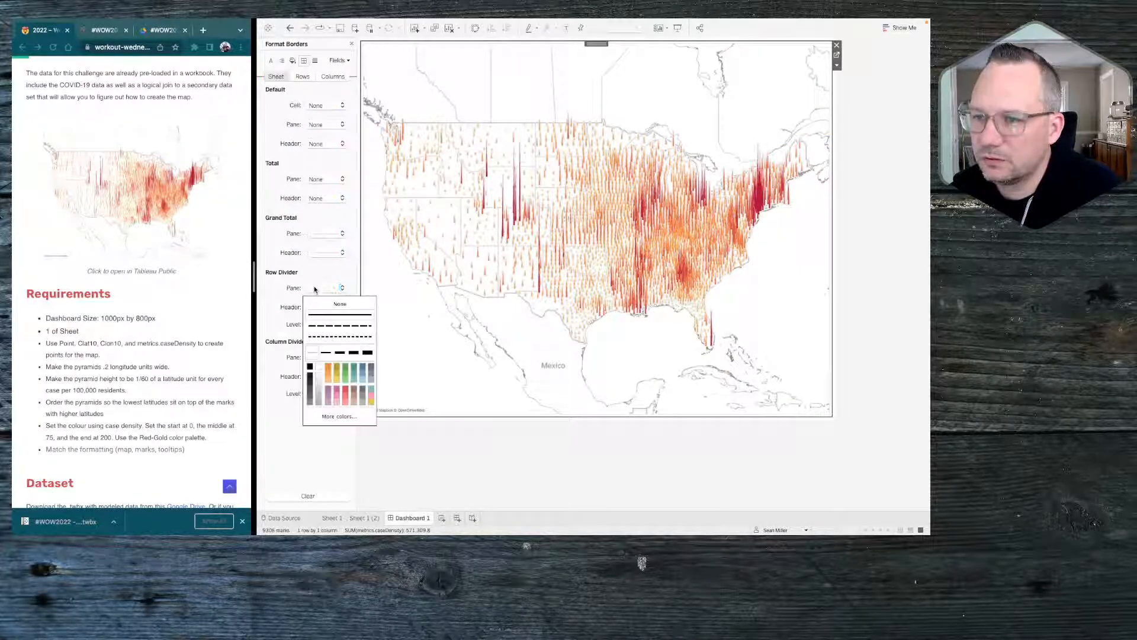
click(315, 298)
click(320, 357)
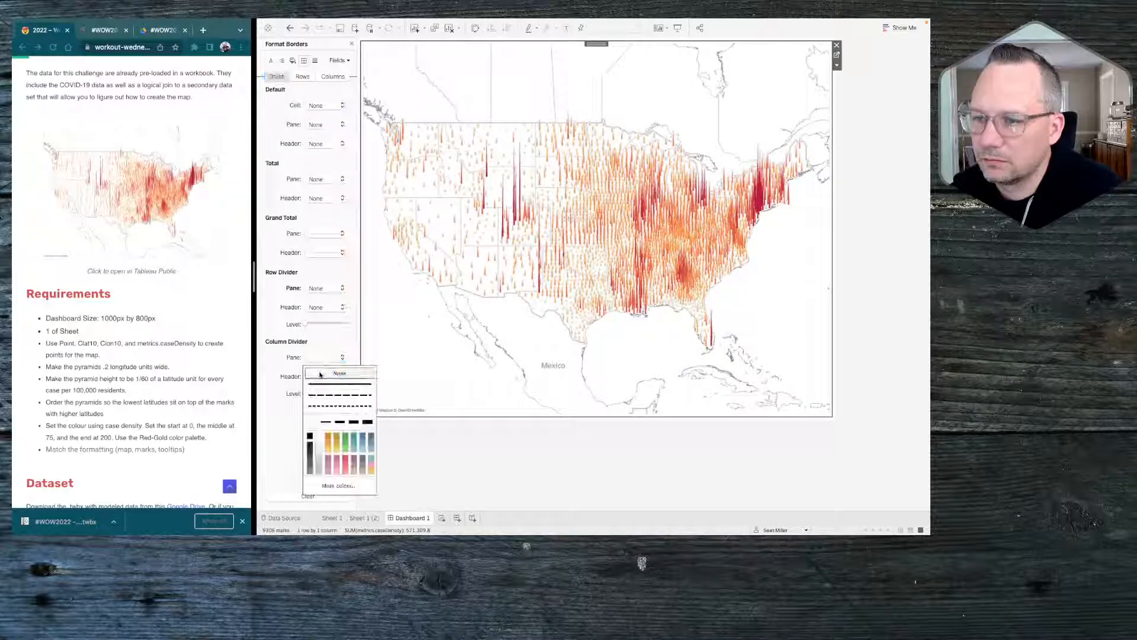
click(315, 368)
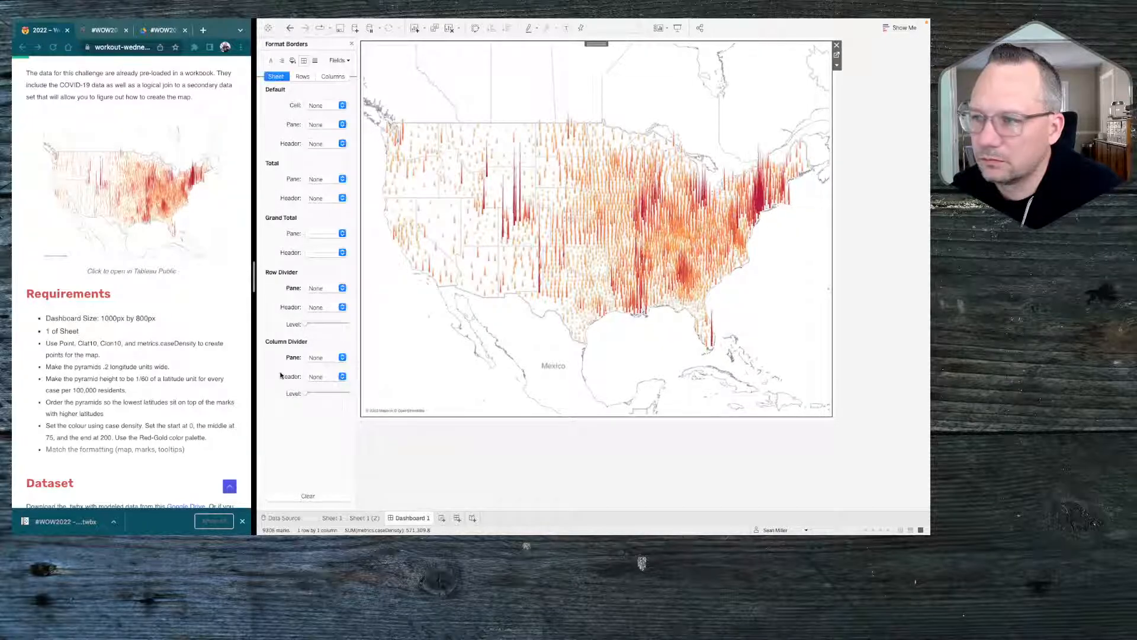
Turn off the Country/Region Names and State/Province Borders background layers for the dashboard map
right_click(431, 352)
click(474, 469)
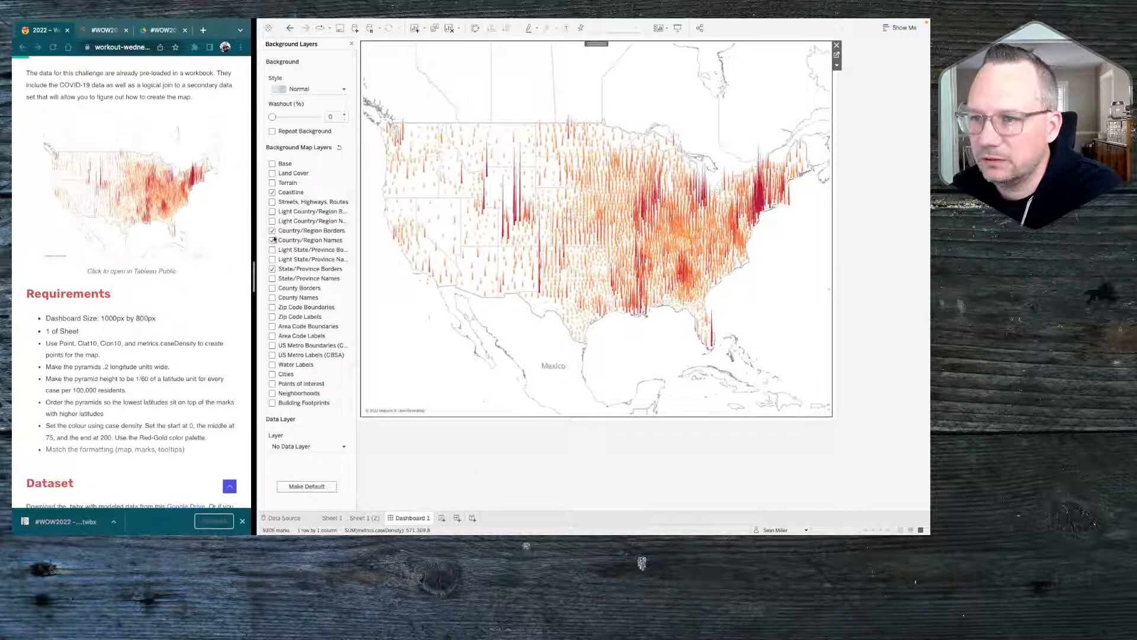
click(272, 240)
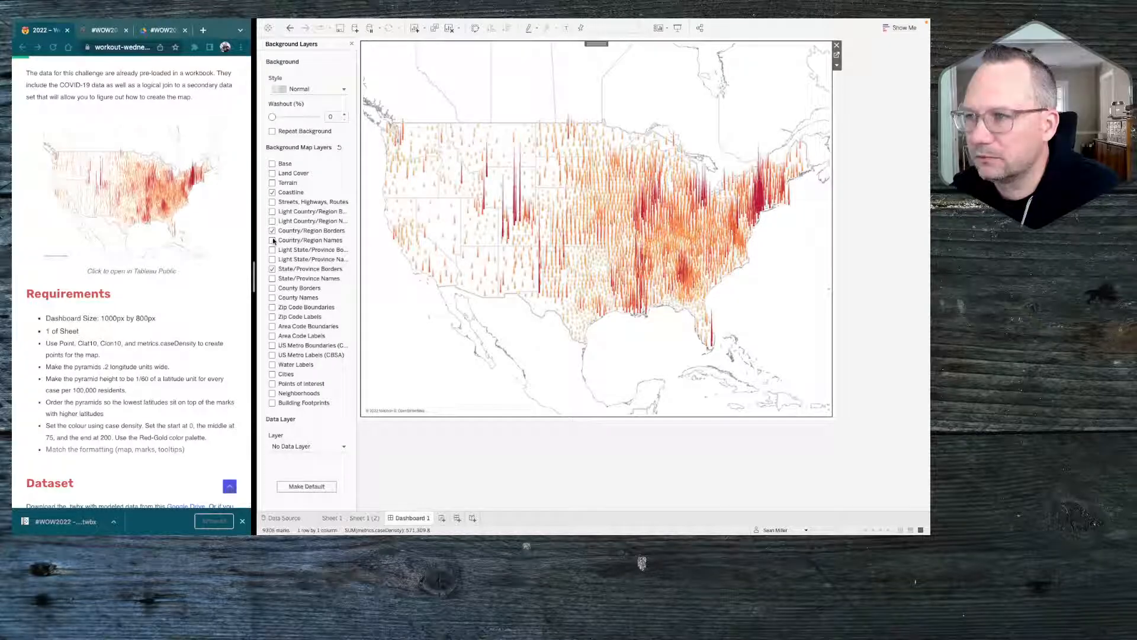
click(273, 268)
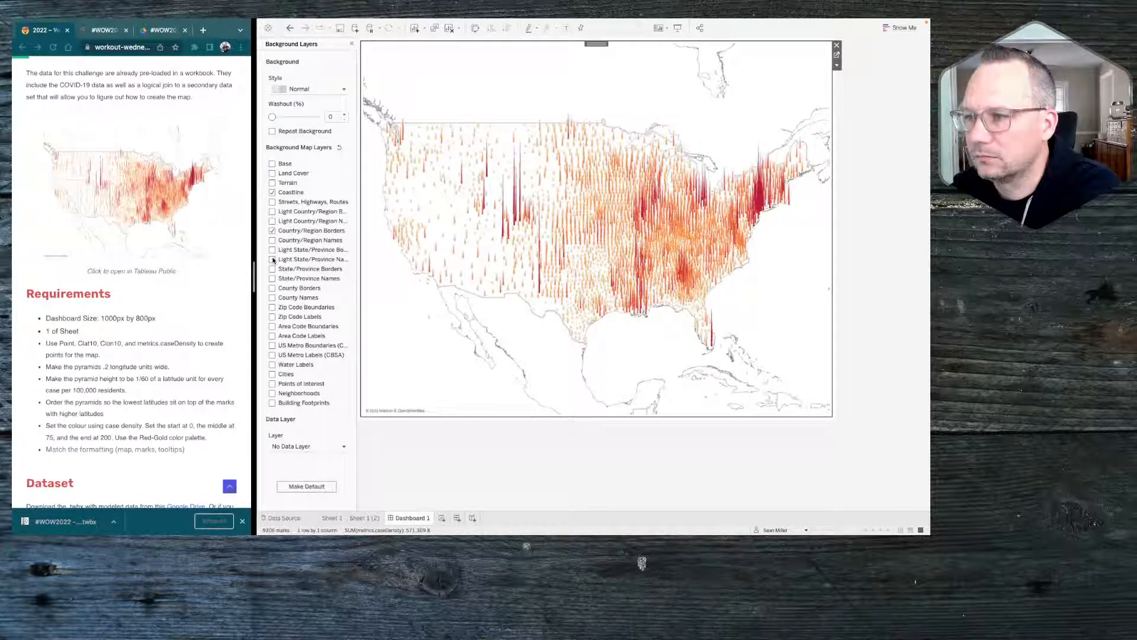
Try the Light State/Province Names and Light State/Province Borders layers on the map
click(273, 259)
click(273, 260)
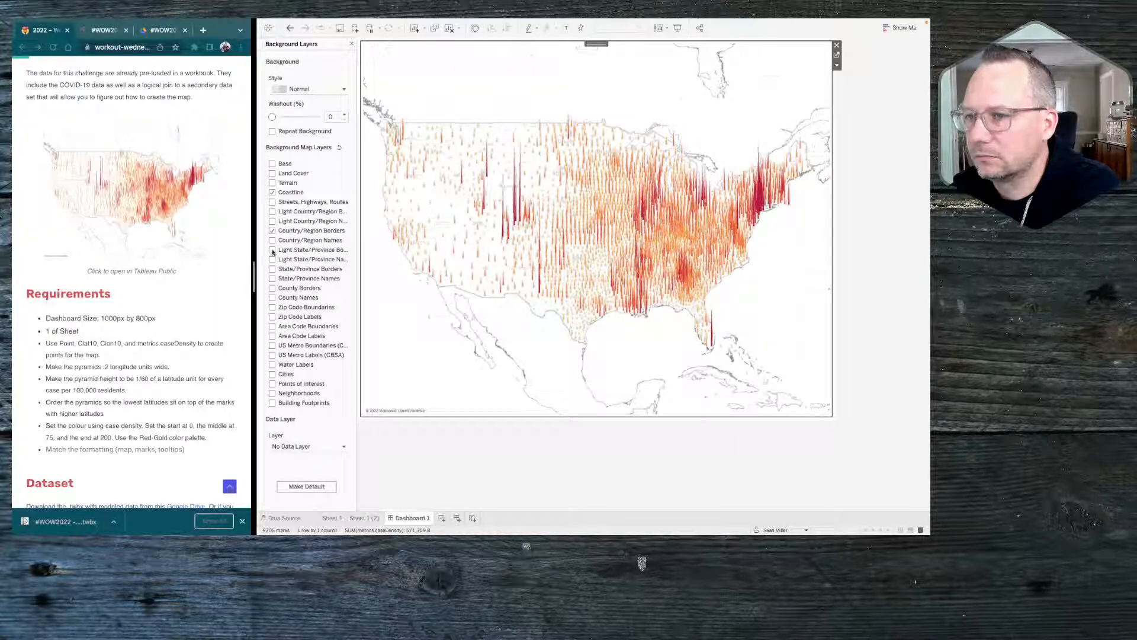
click(273, 250)
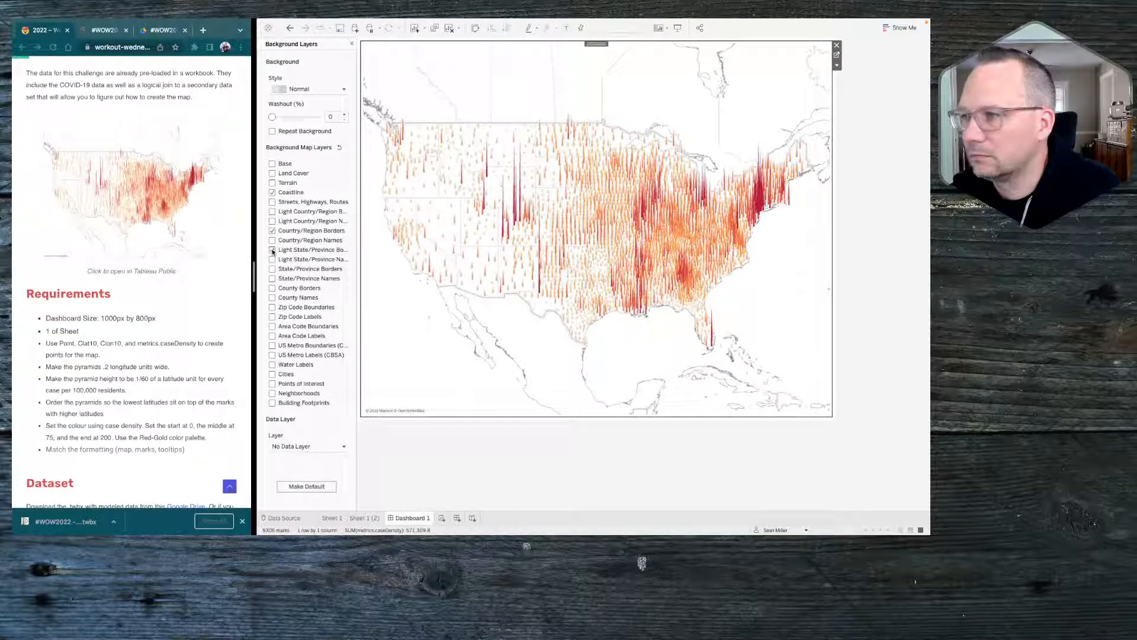
click(272, 250)
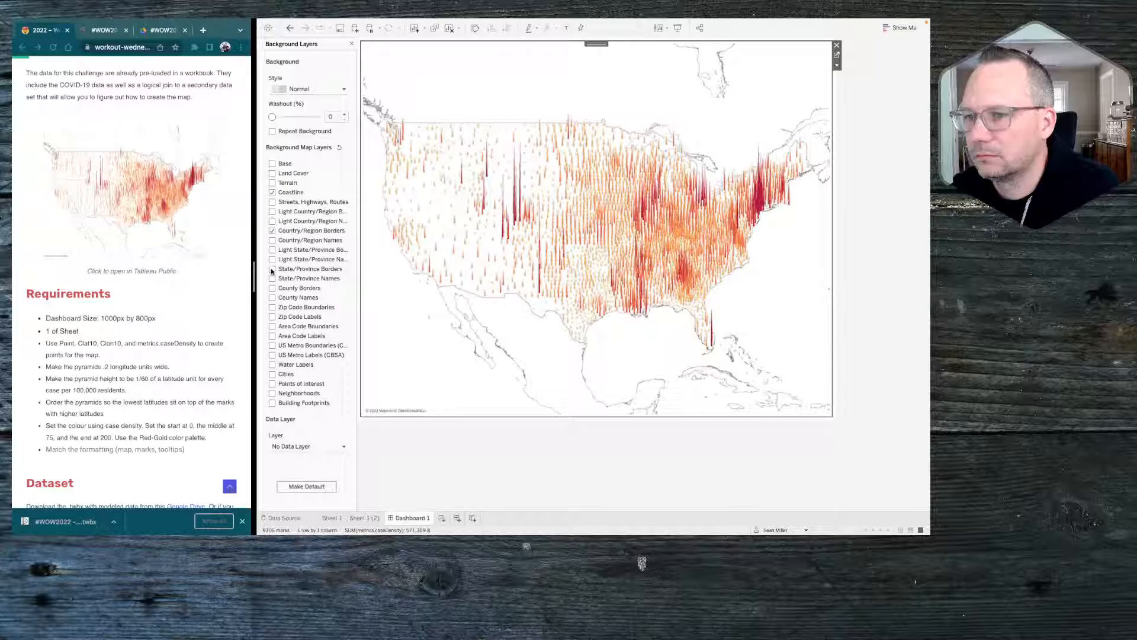
Turn on the State/Province Borders background layer for the dashboard map and deselect the map
click(272, 270)
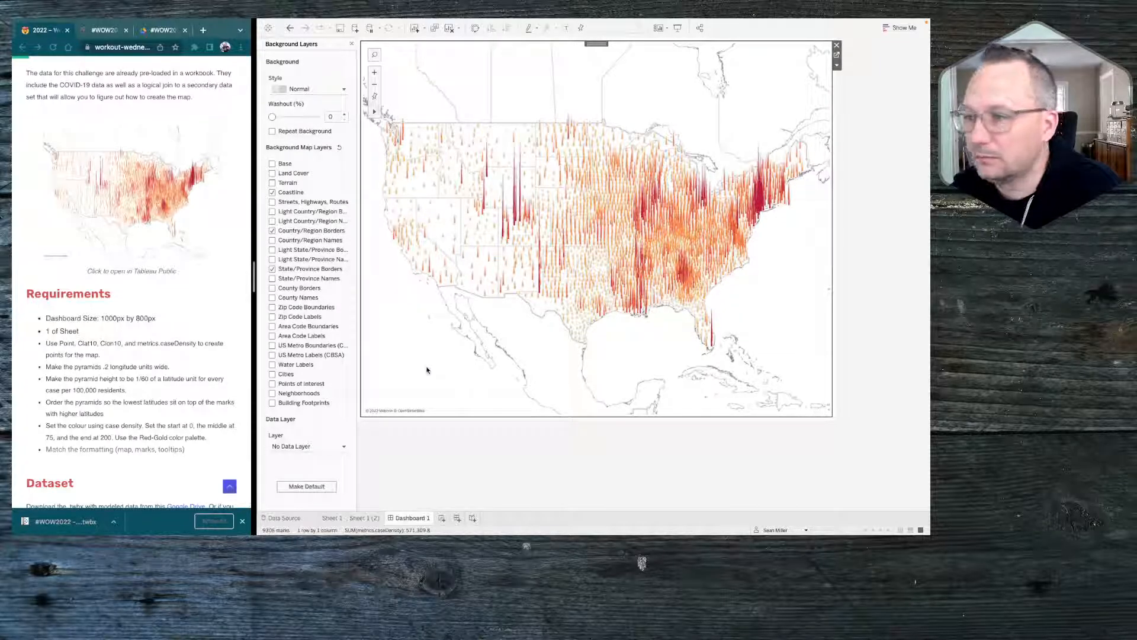
click(434, 437)
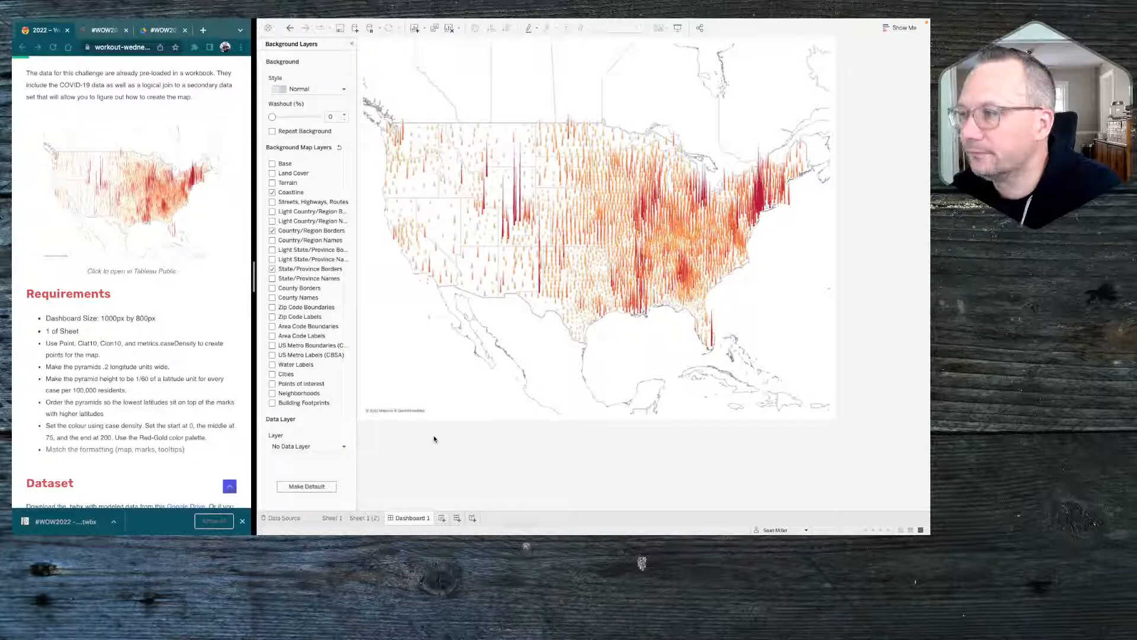
Review the workbook's sheets, comparing the Sheet 1 pyramid map with the Drew County table on Sheet 1 (2)
mouse_move(774, 200)
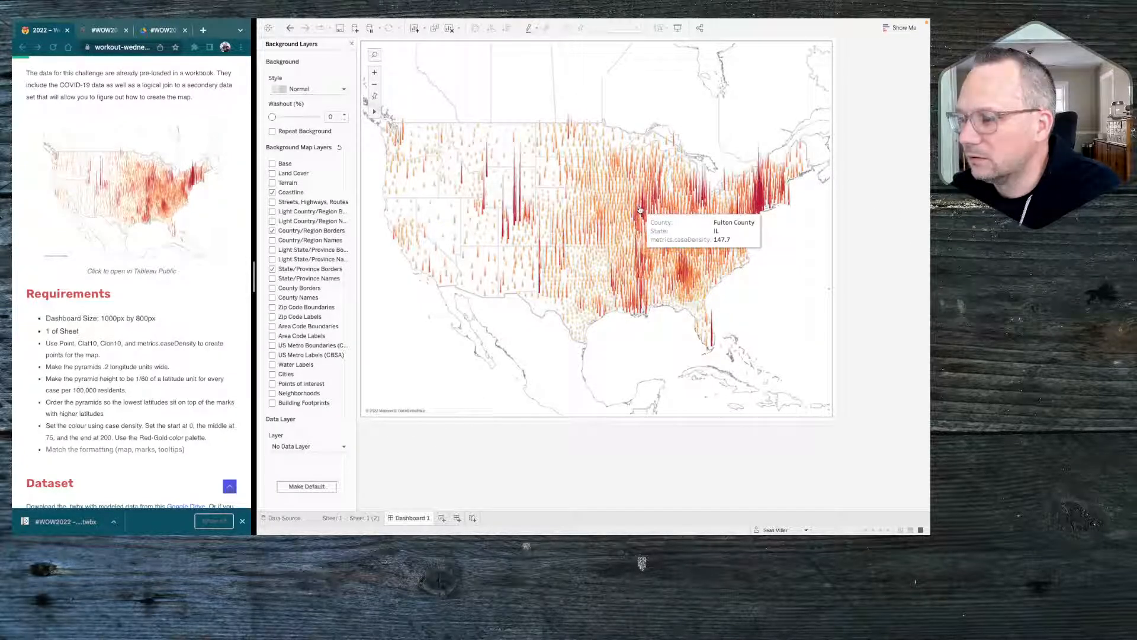
click(369, 518)
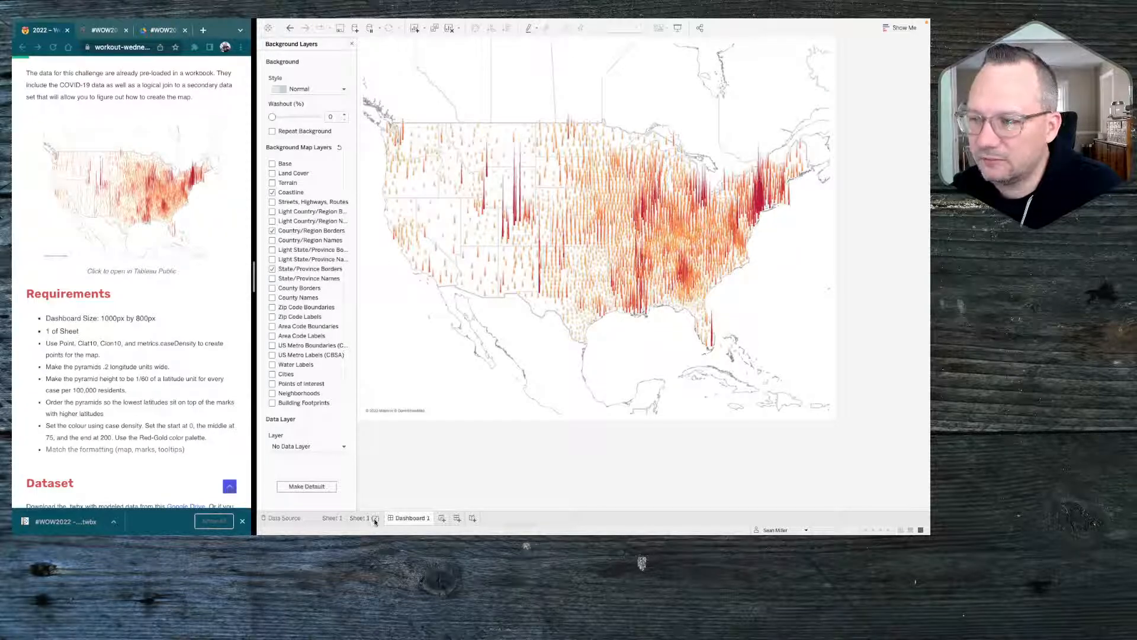
click(341, 520)
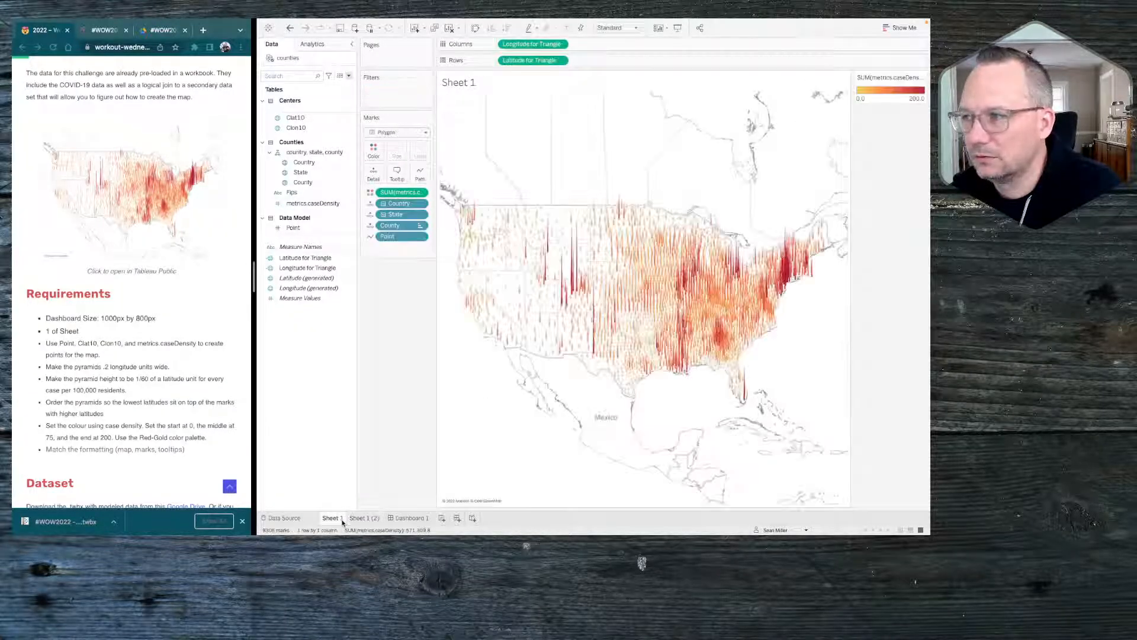
click(368, 519)
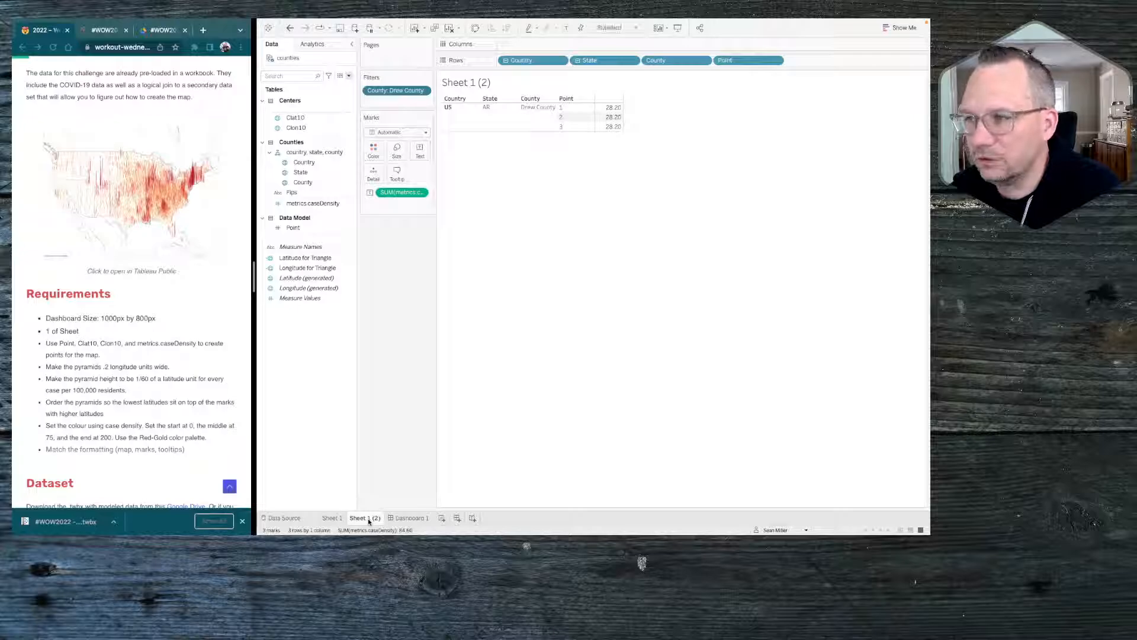
click(408, 519)
click(370, 520)
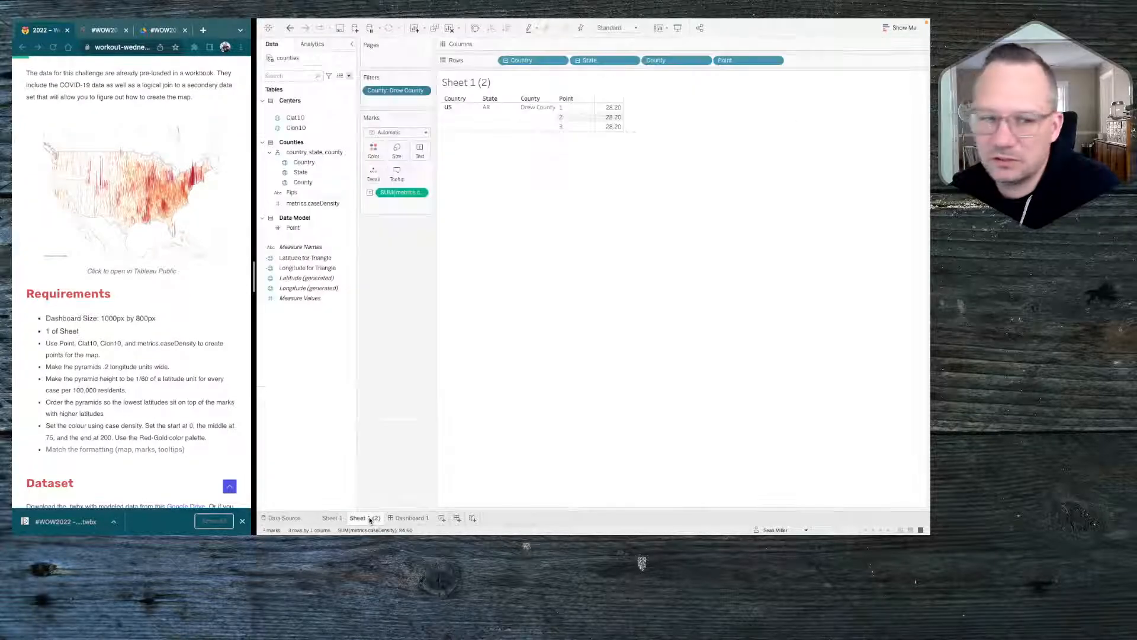
click(343, 520)
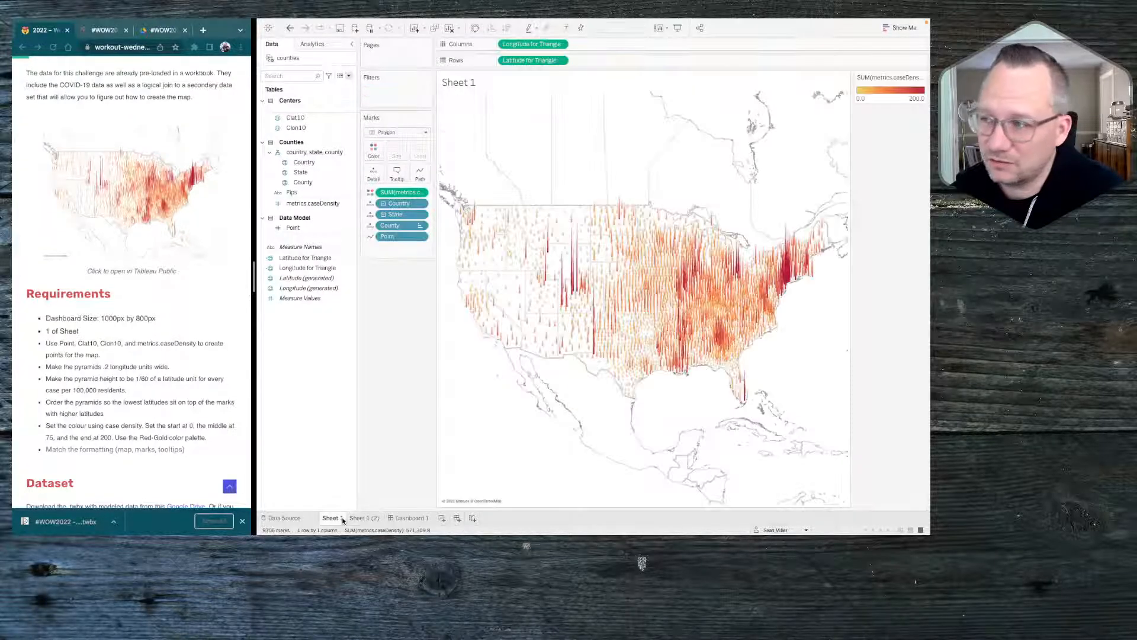